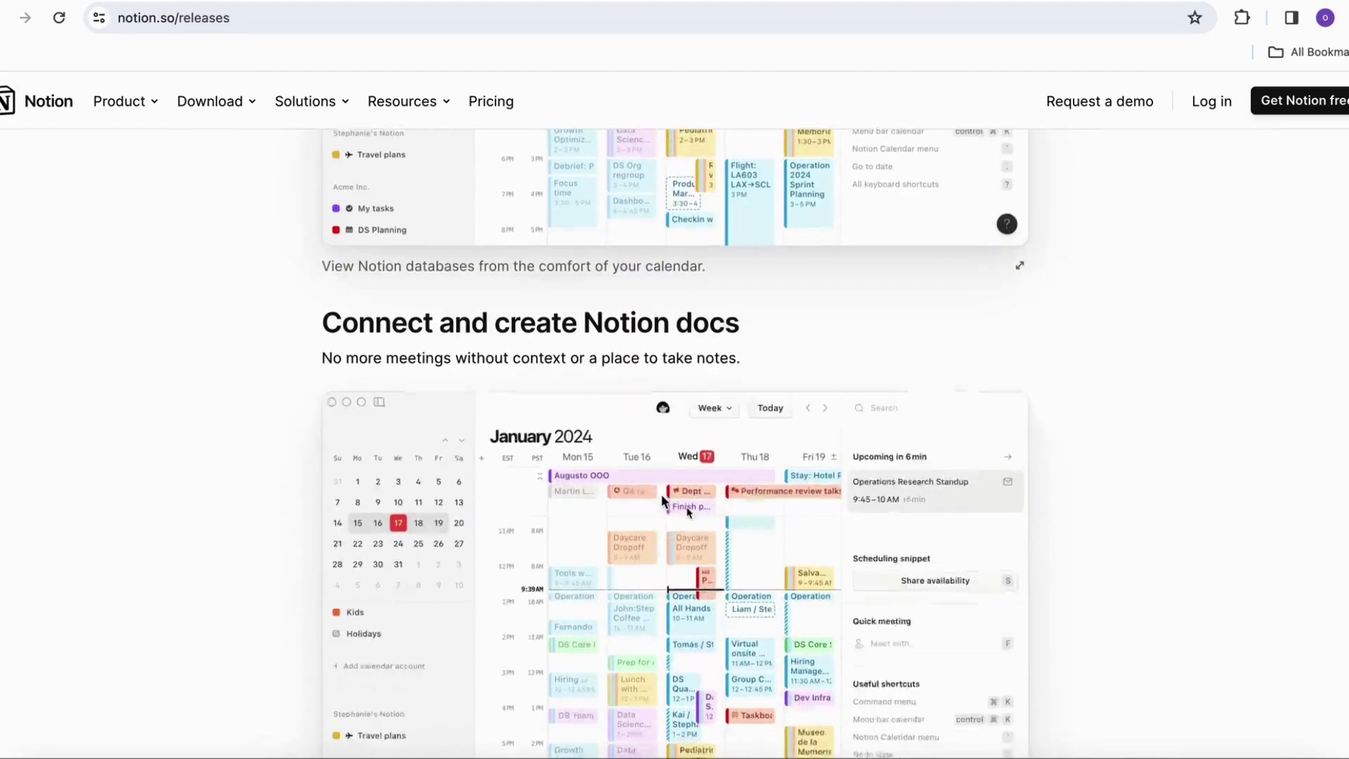
- Scroll the releases page down to the 'Work and personal events in one place' section
scroll(662, 498, down, 9)
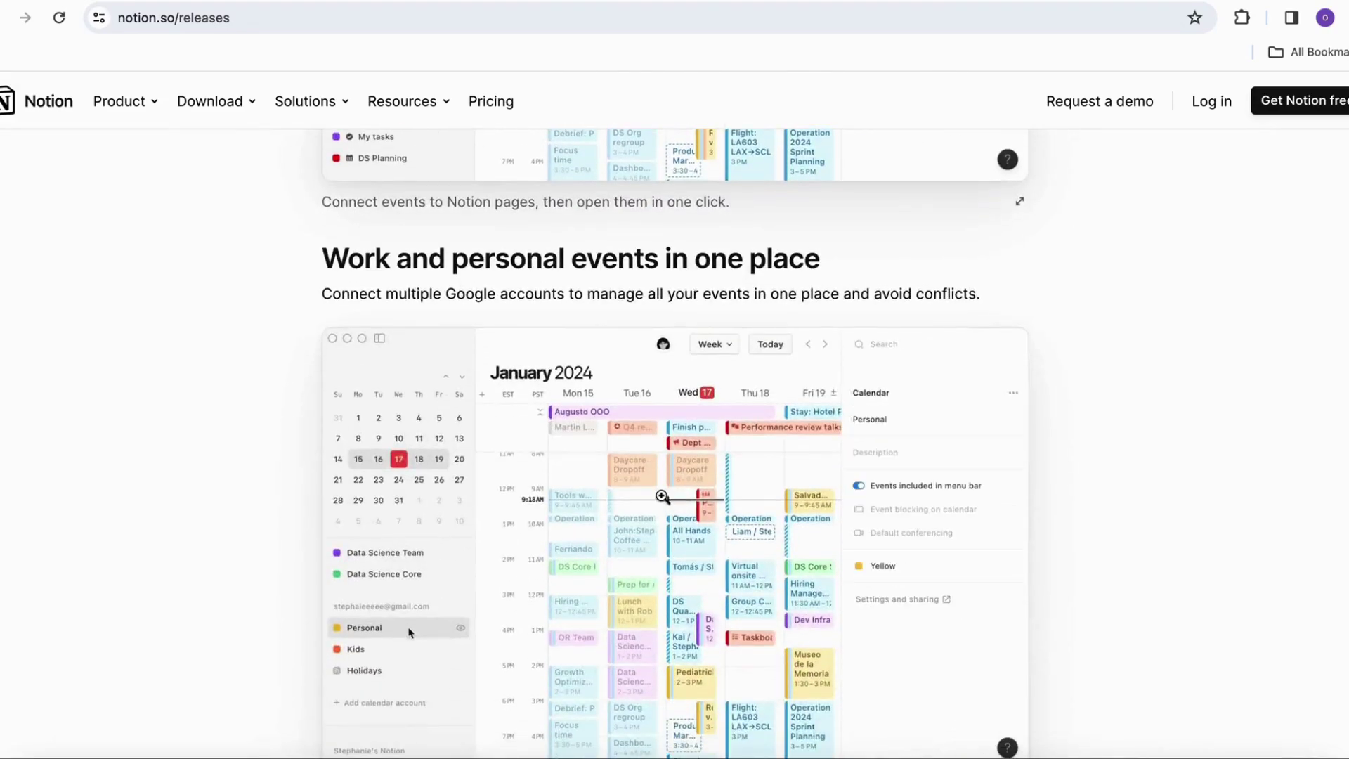
scroll(661, 496, down, 8)
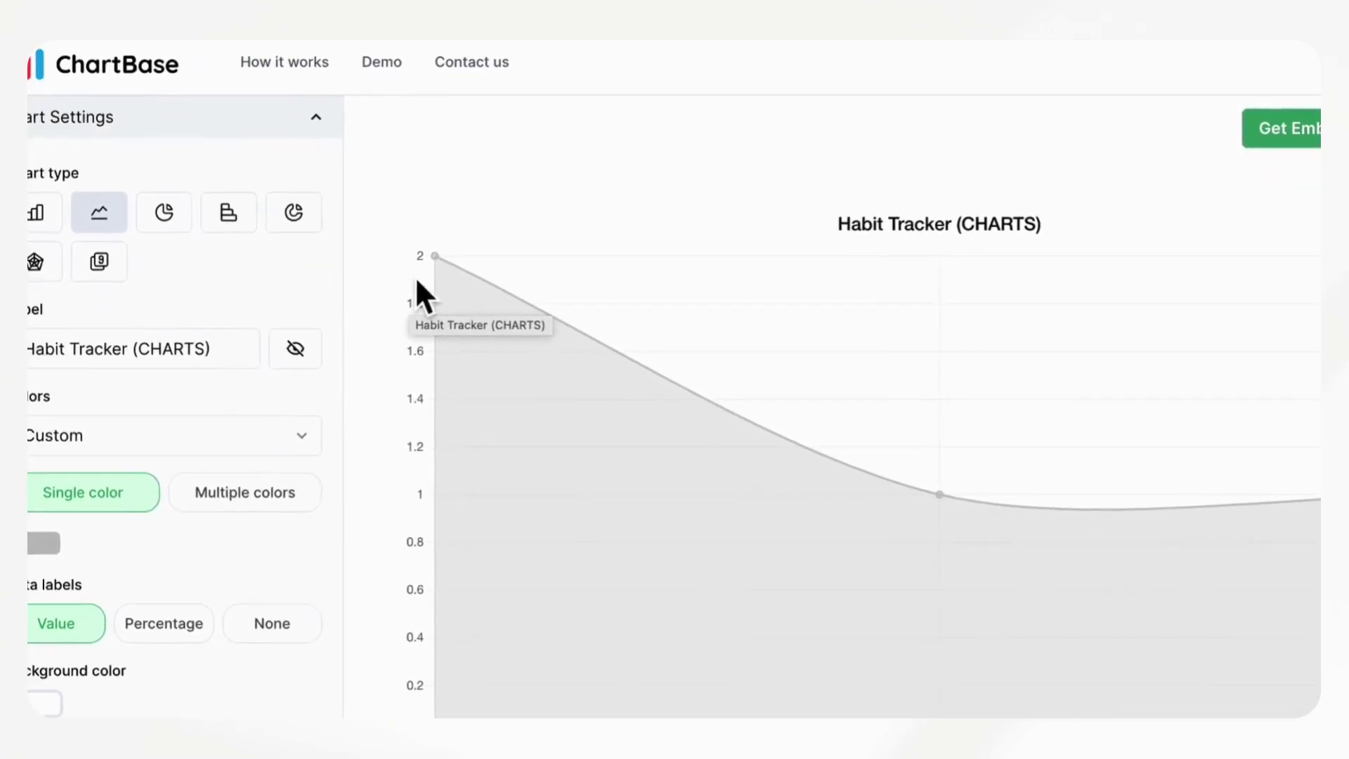
- Review the Habit Tracker chart settings and bring up its Public Embed Link panel
scroll(239, 309, down, 3)
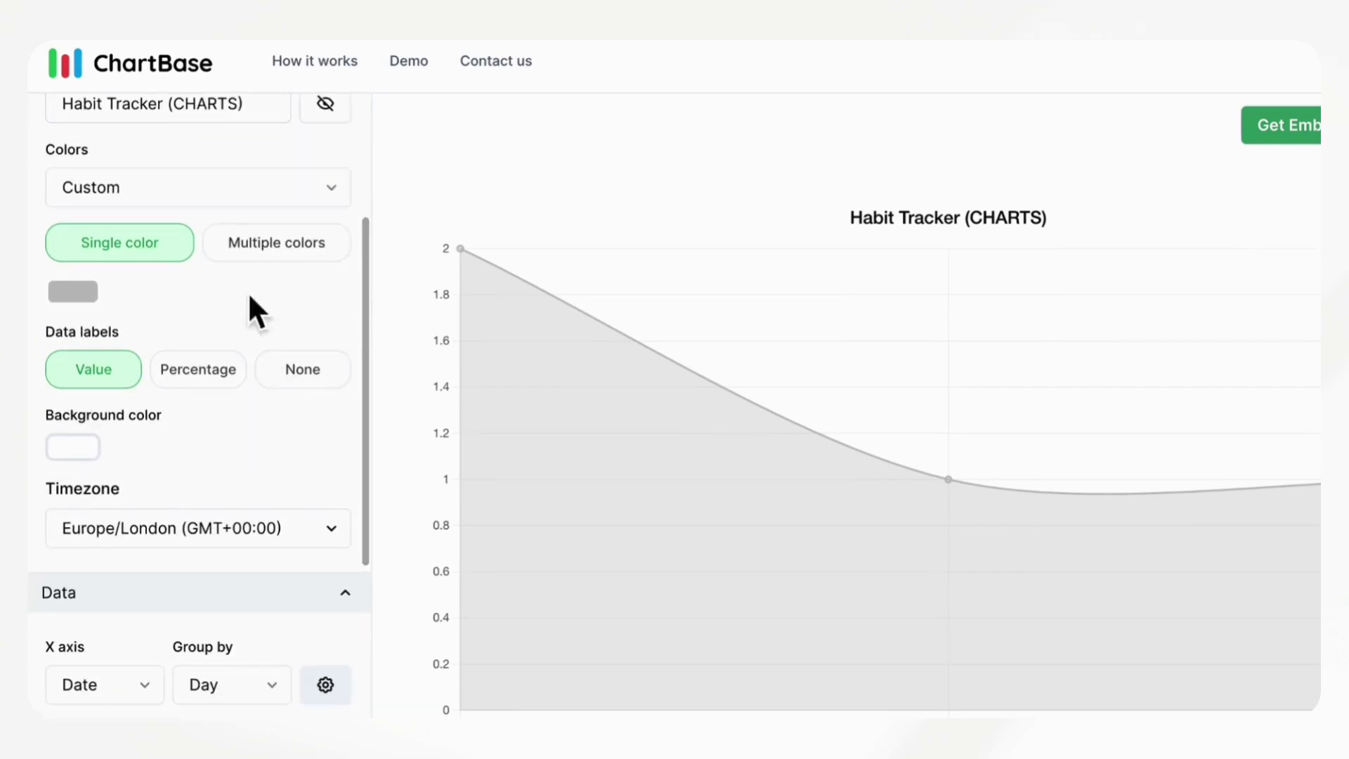
scroll(241, 463, down, 5)
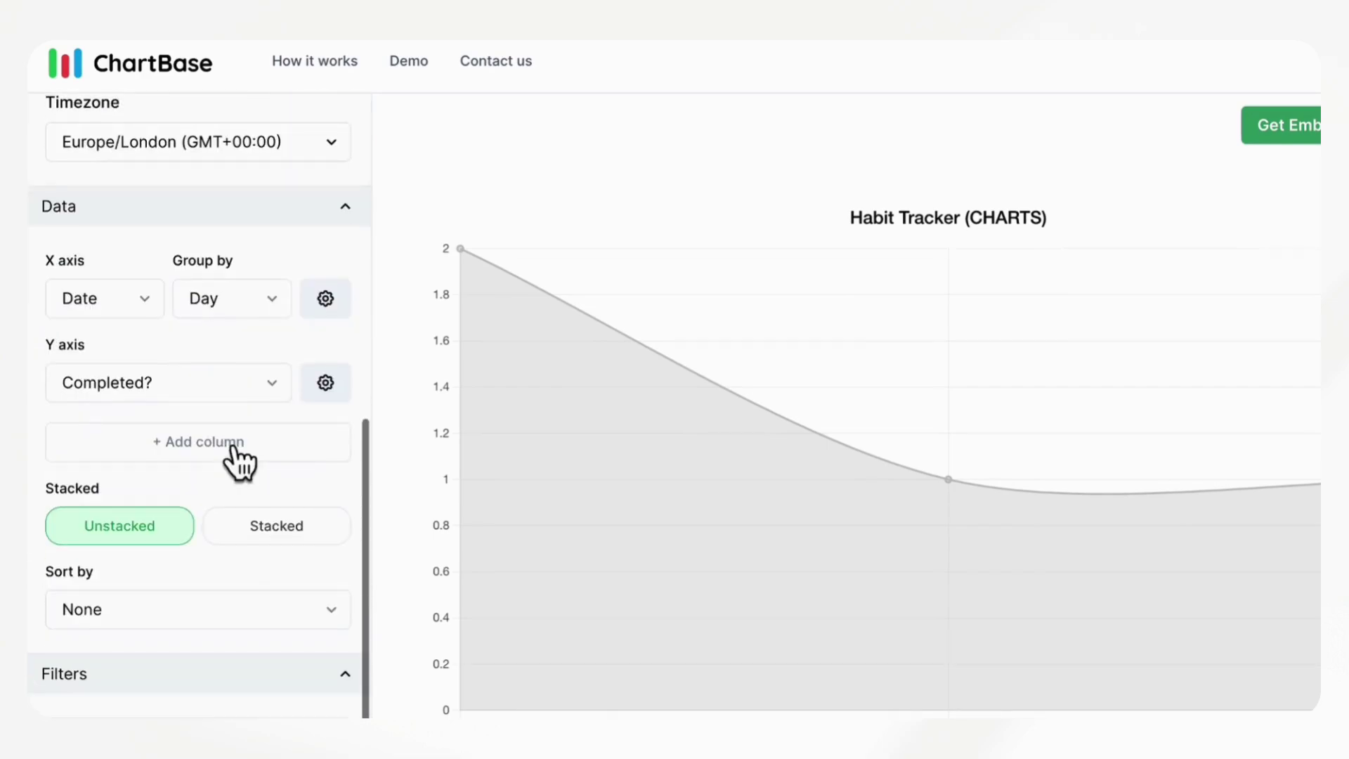
scroll(235, 461, up, 8)
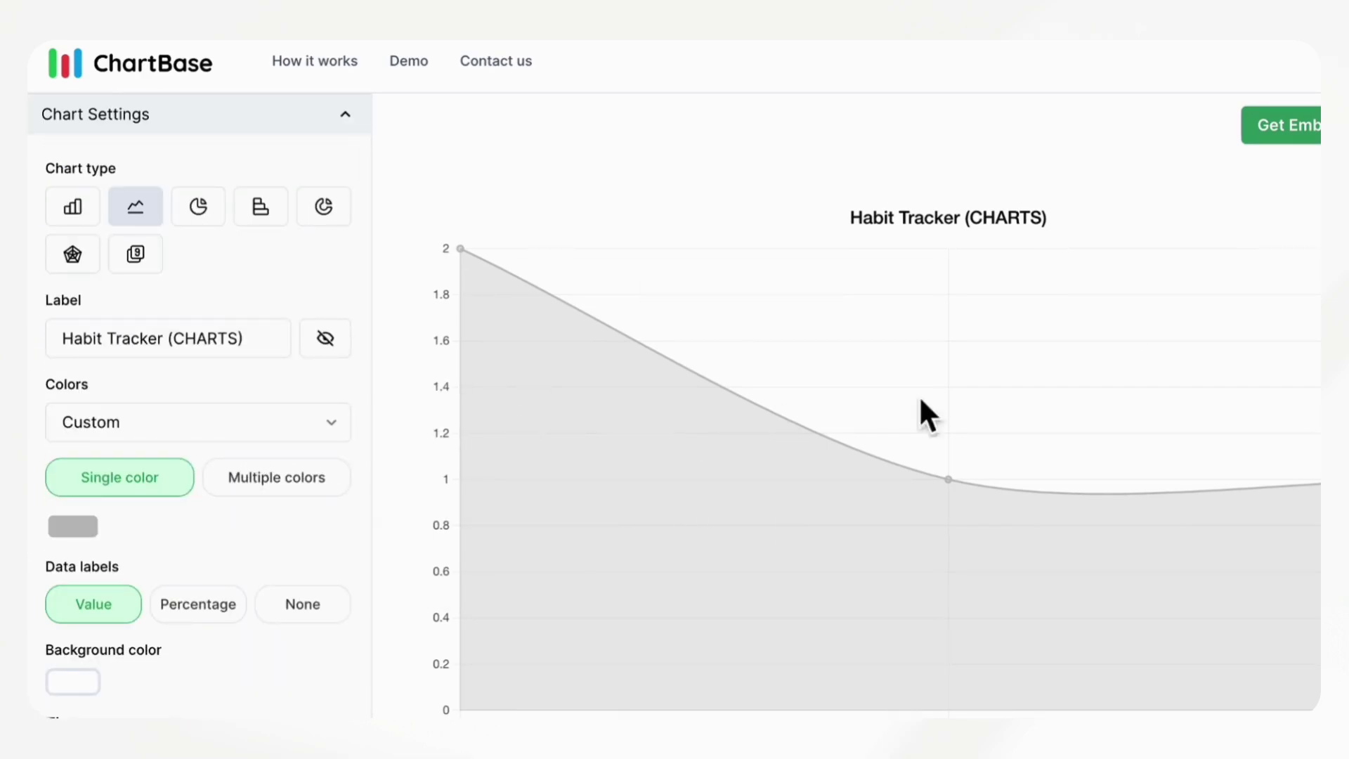
click(1312, 133)
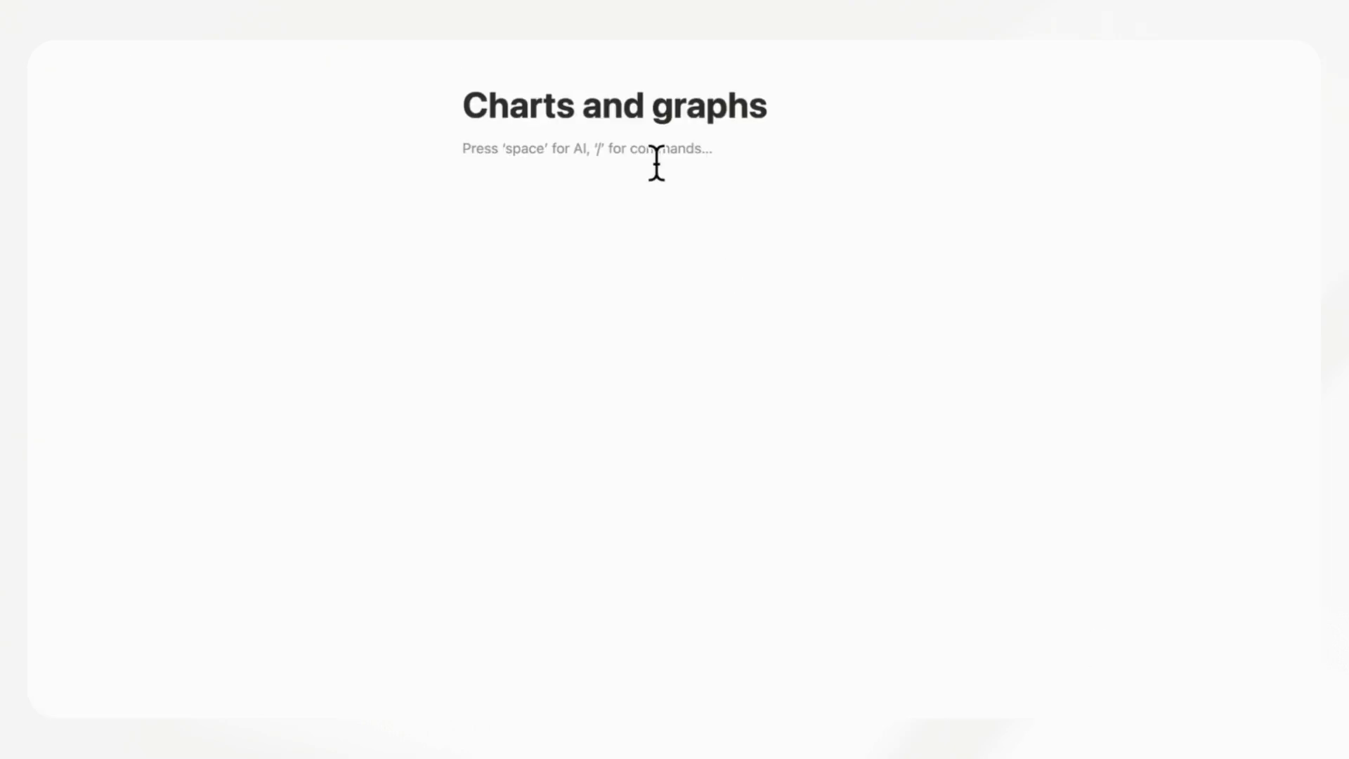
- Paste the ChartBase link on Charts and graphs and turn it into an embedded Habit Tracker chart
text(https://chartbase.so/embed/3f97c492-5d34-4717-88fa-9099e6864ce7)
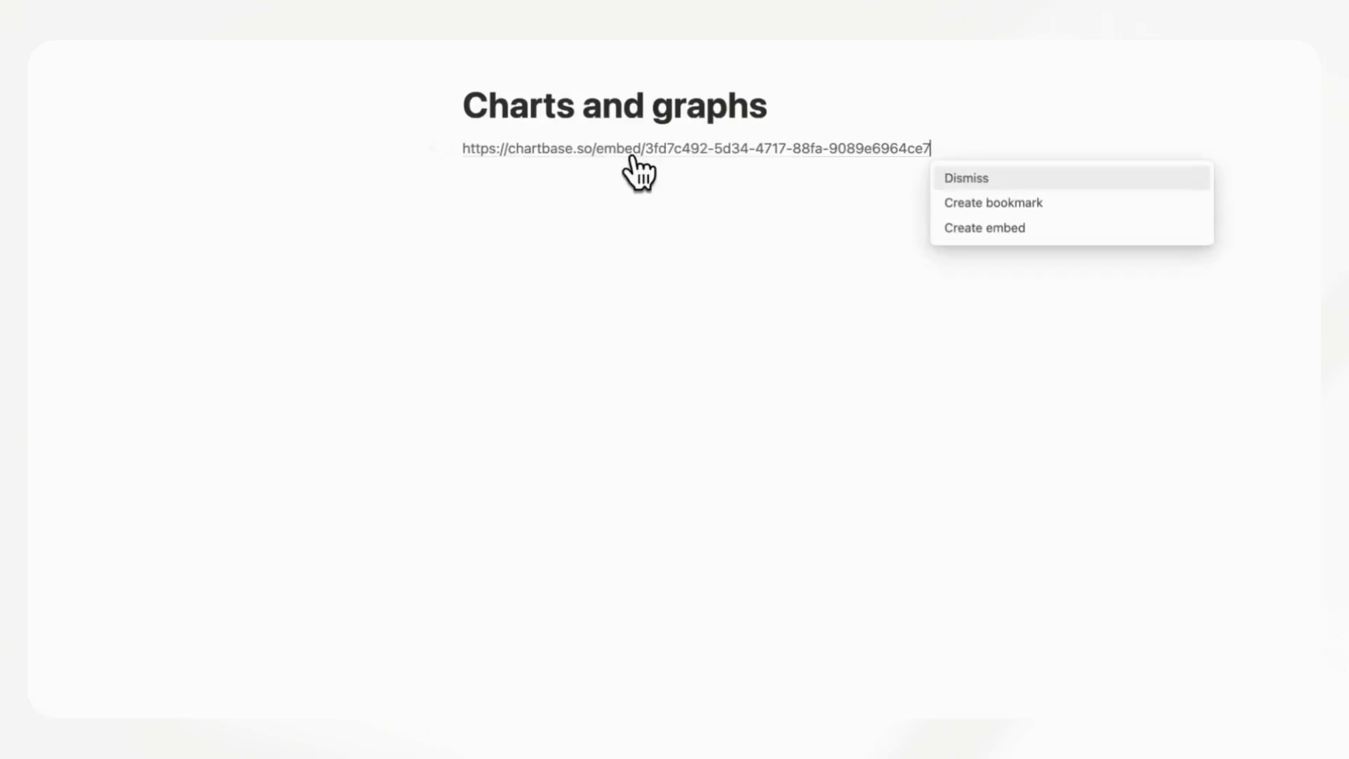
click(998, 229)
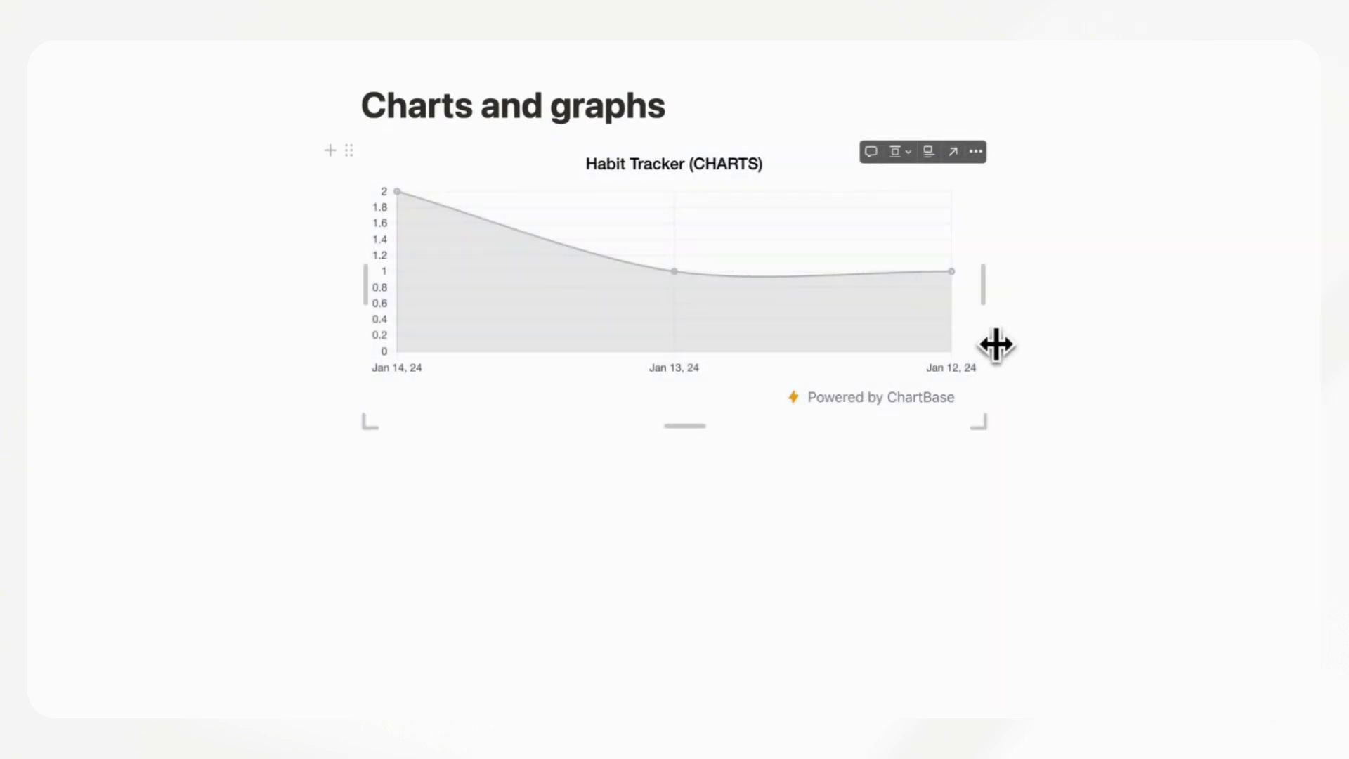
mouse_move(924, 342)
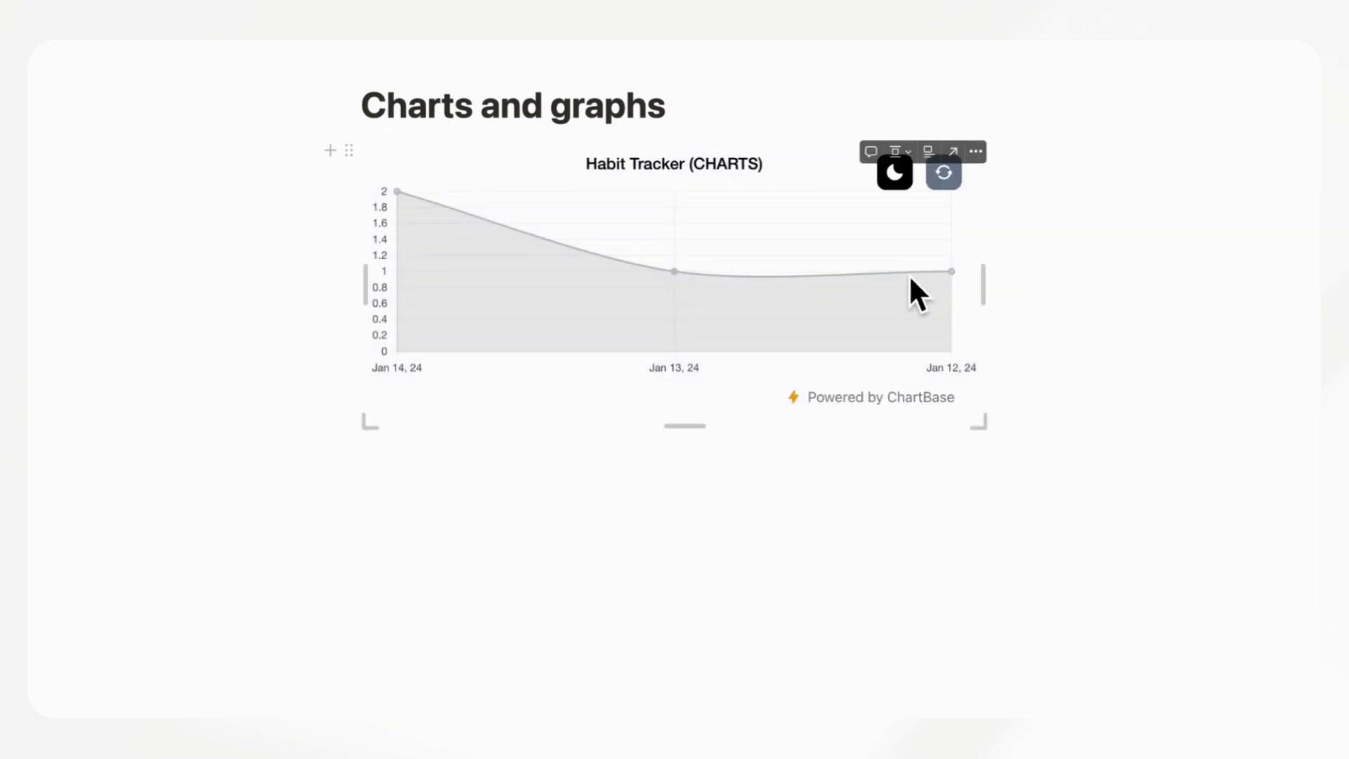
mouse_move(825, 112)
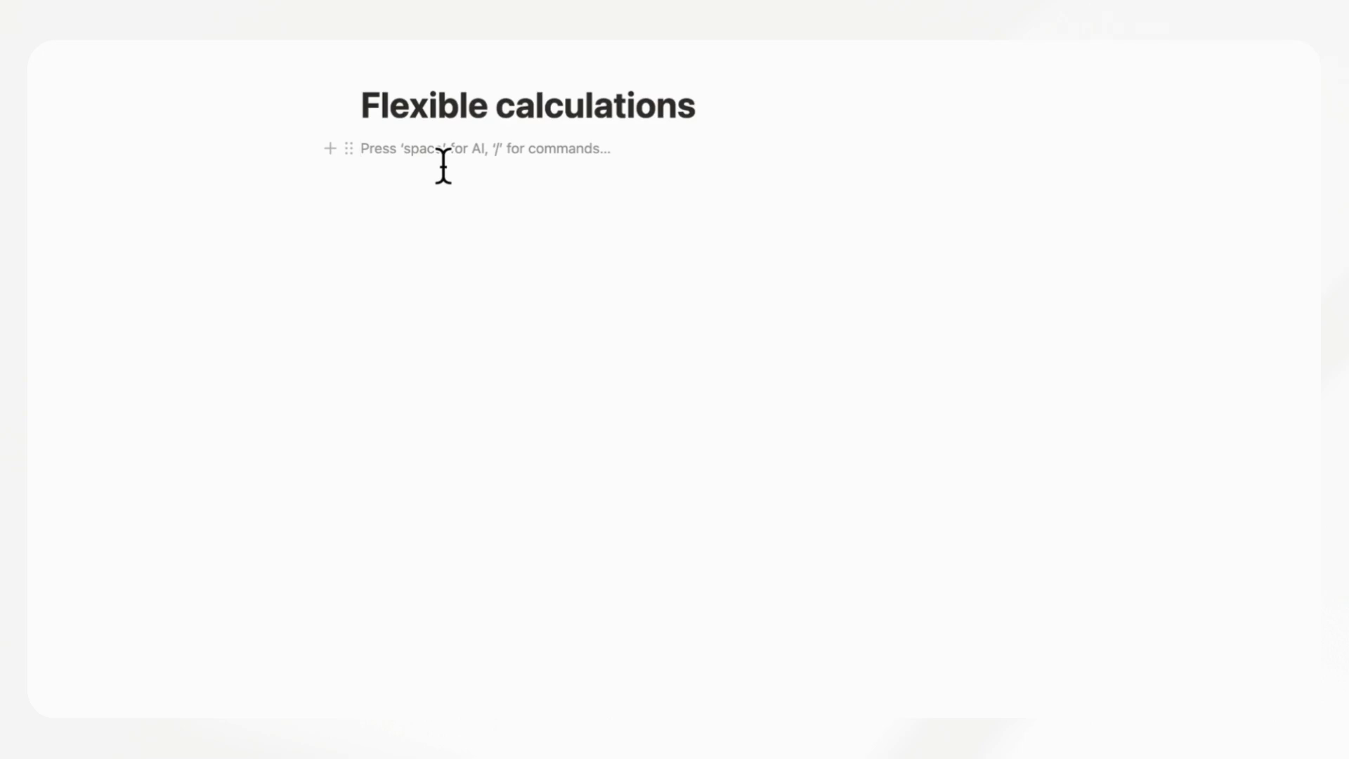
- Insert an inline database via /data and add a Number column formatted as US Dollar
text(/data)
click(436, 232)
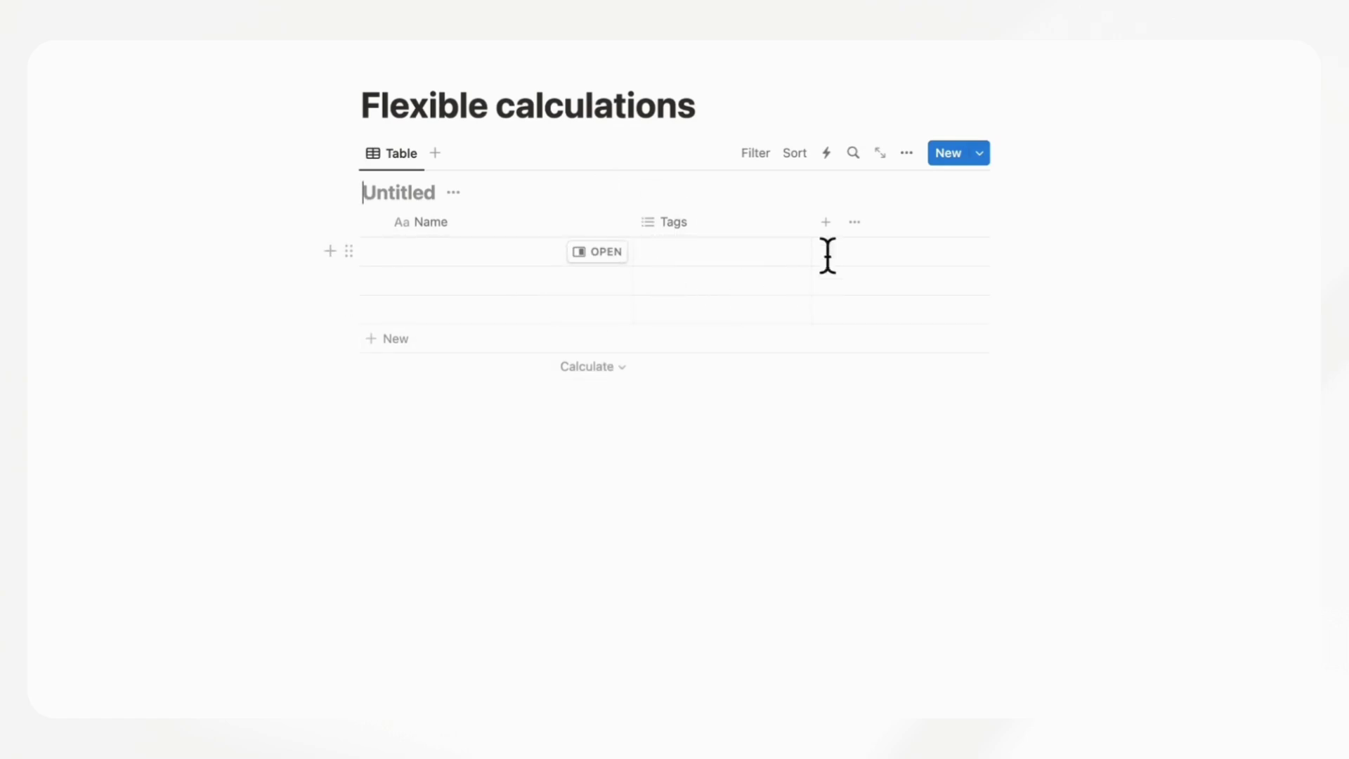
click(825, 222)
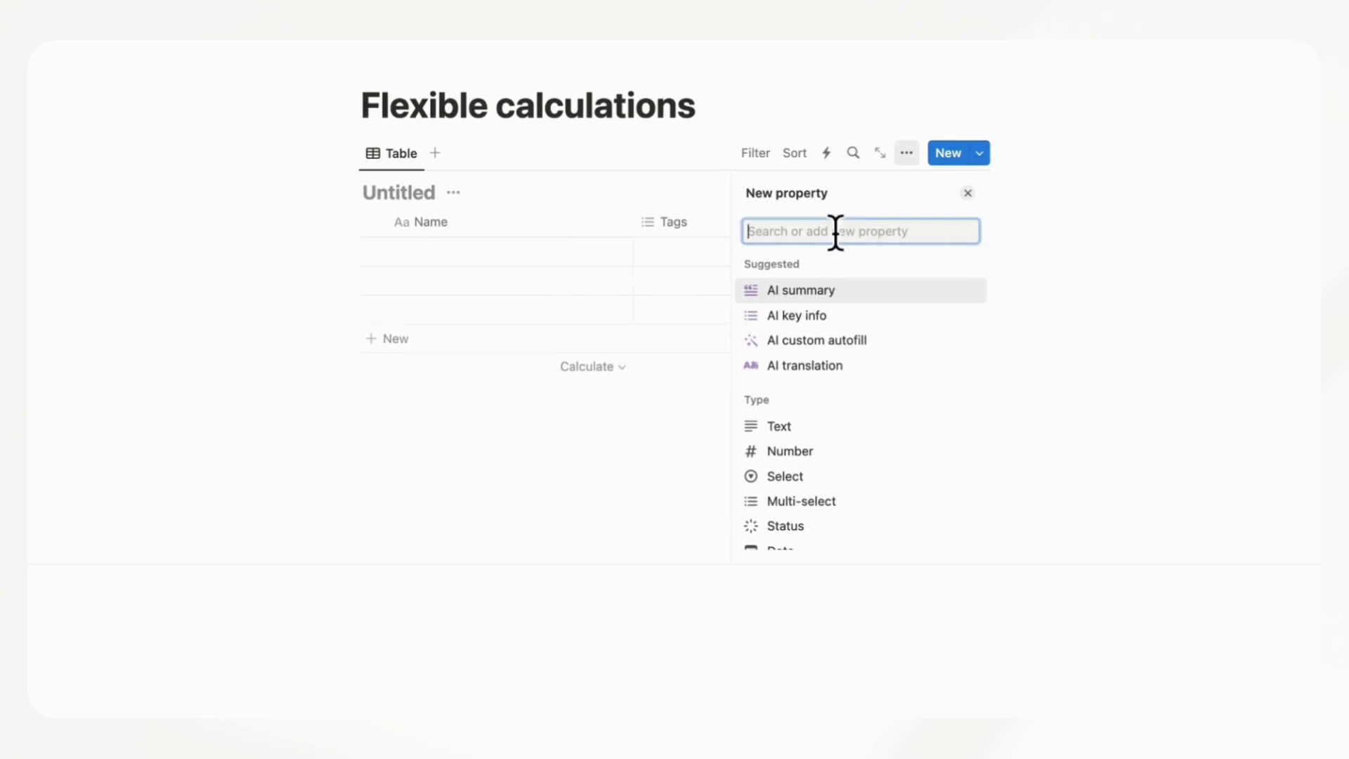
text(num)
click(839, 291)
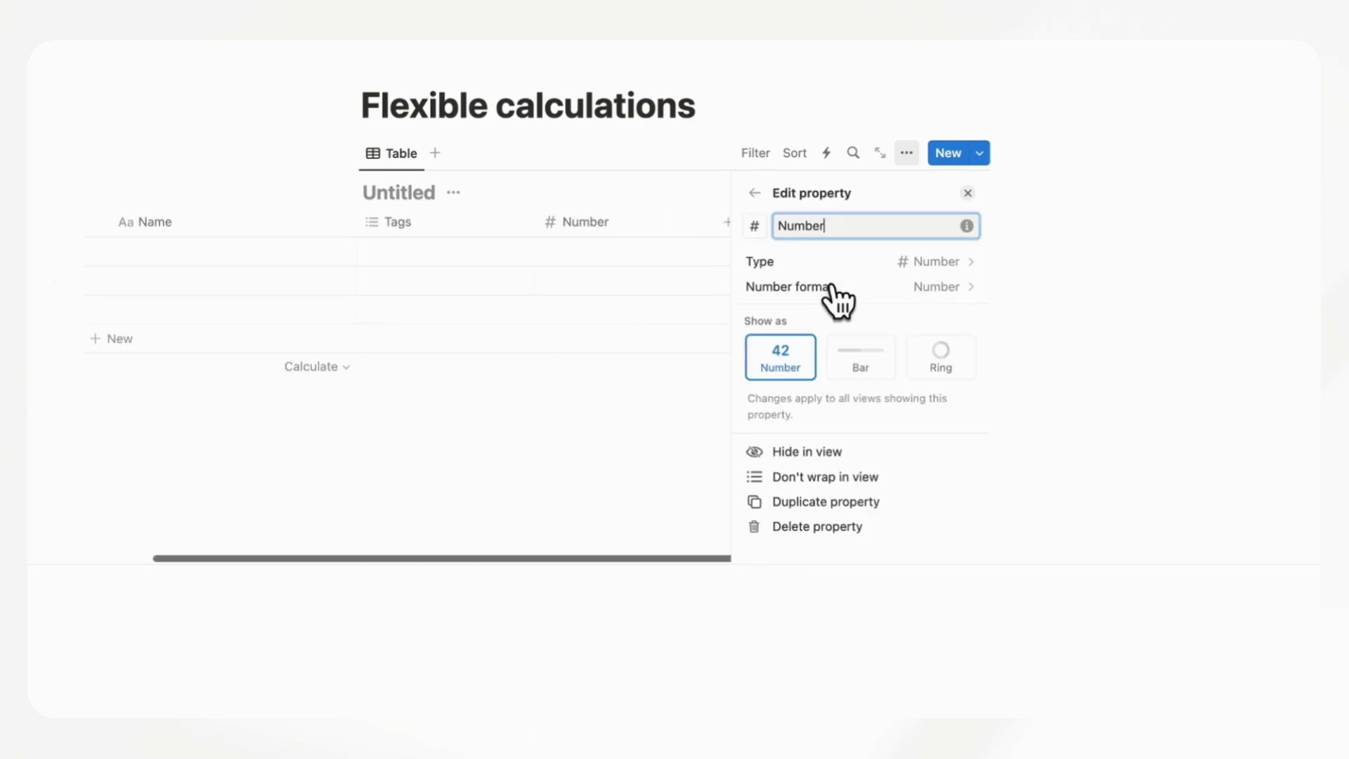
click(968, 299)
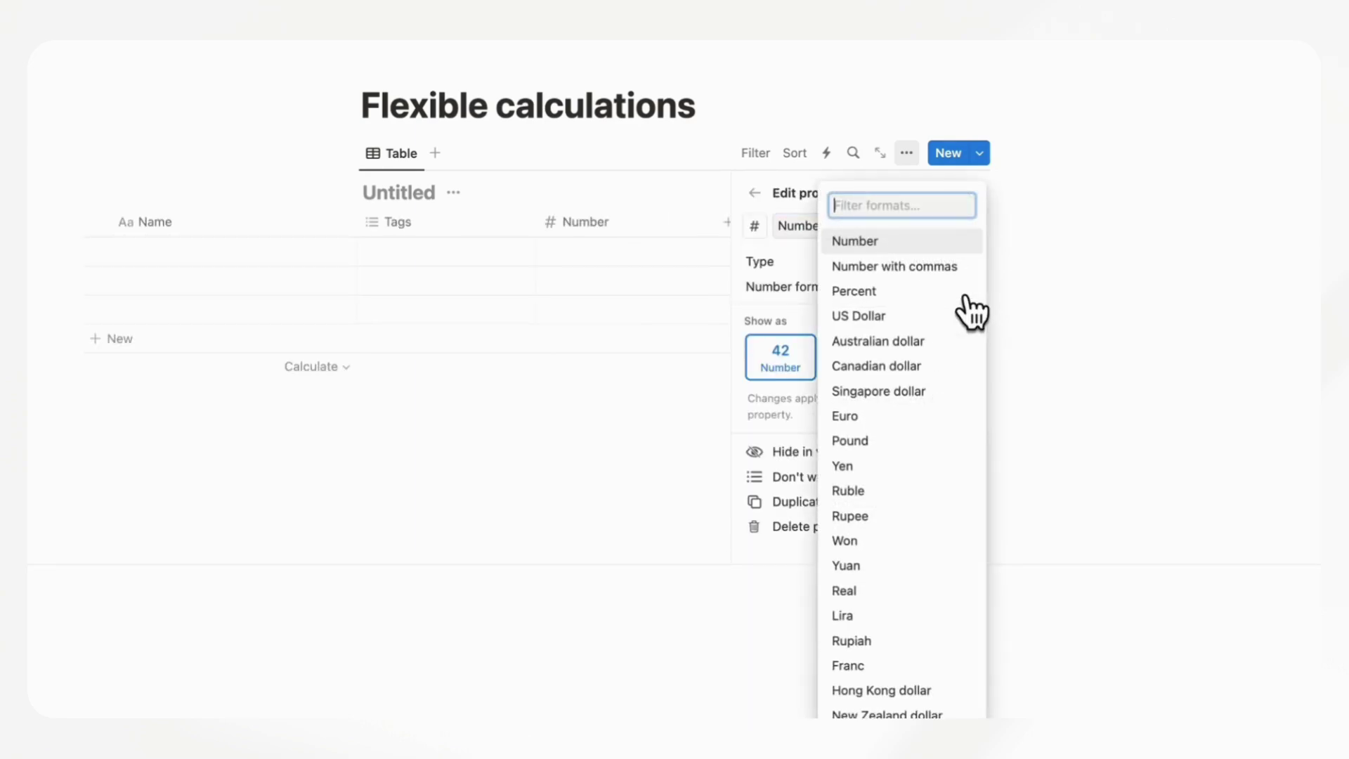
click(931, 318)
click(964, 194)
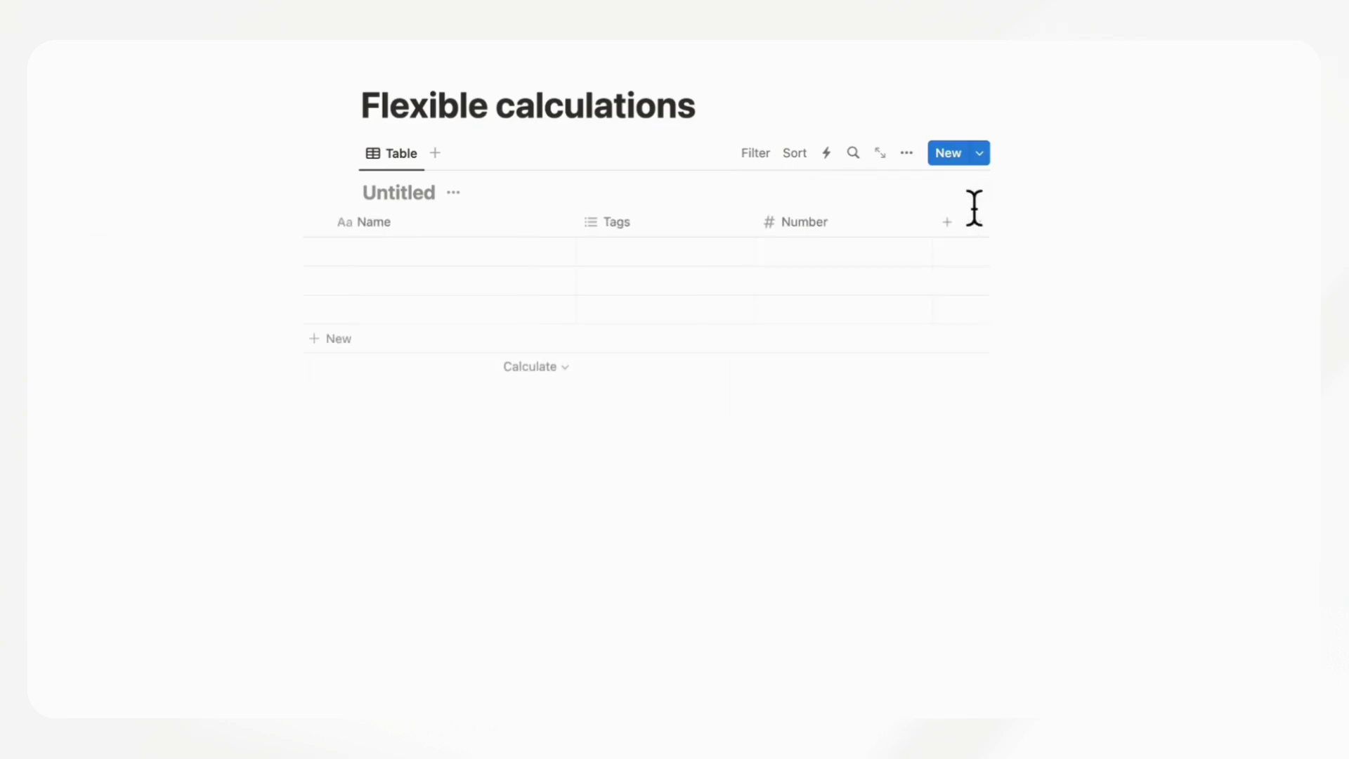
- Enter the amounts ($10, $2, $3, $1) and set the column calculation to Sum, $16.00
click(854, 252)
text(10)
key(Return)
click(883, 288)
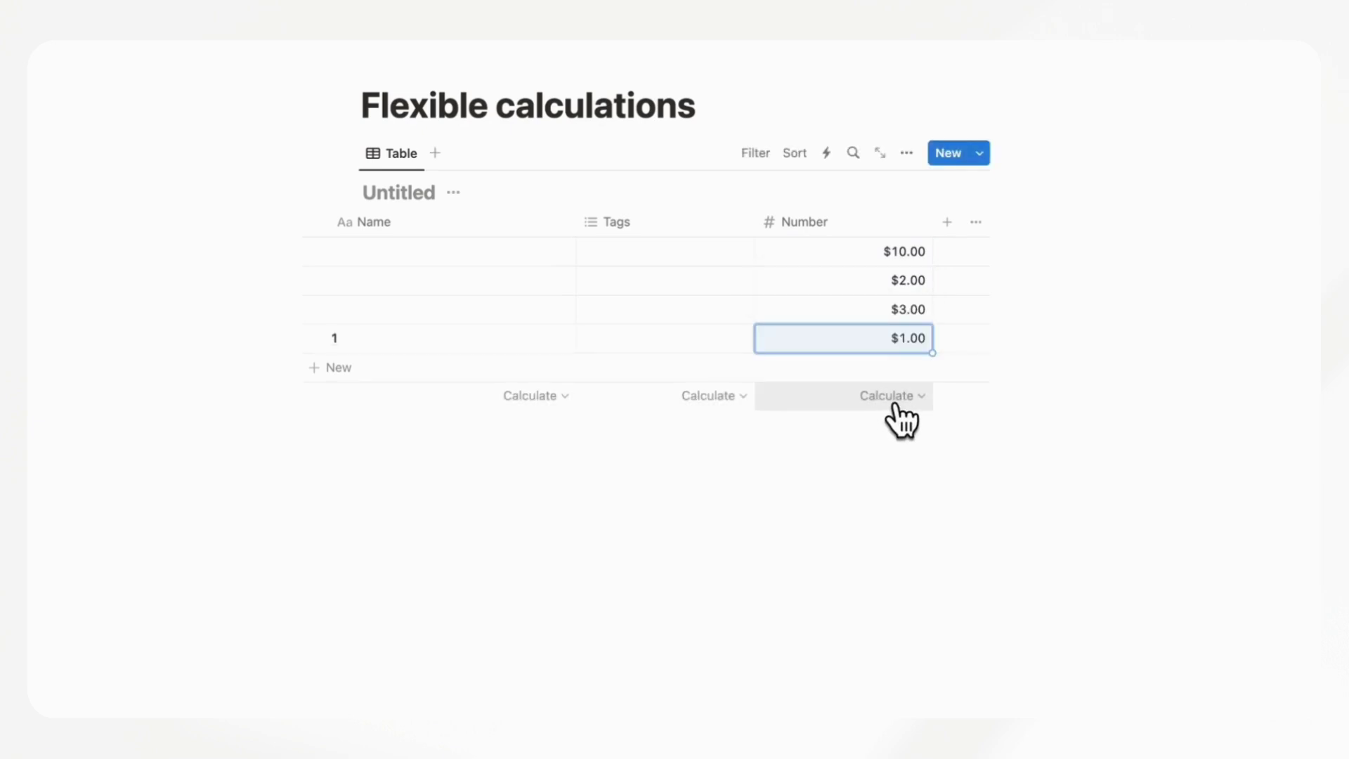
click(905, 398)
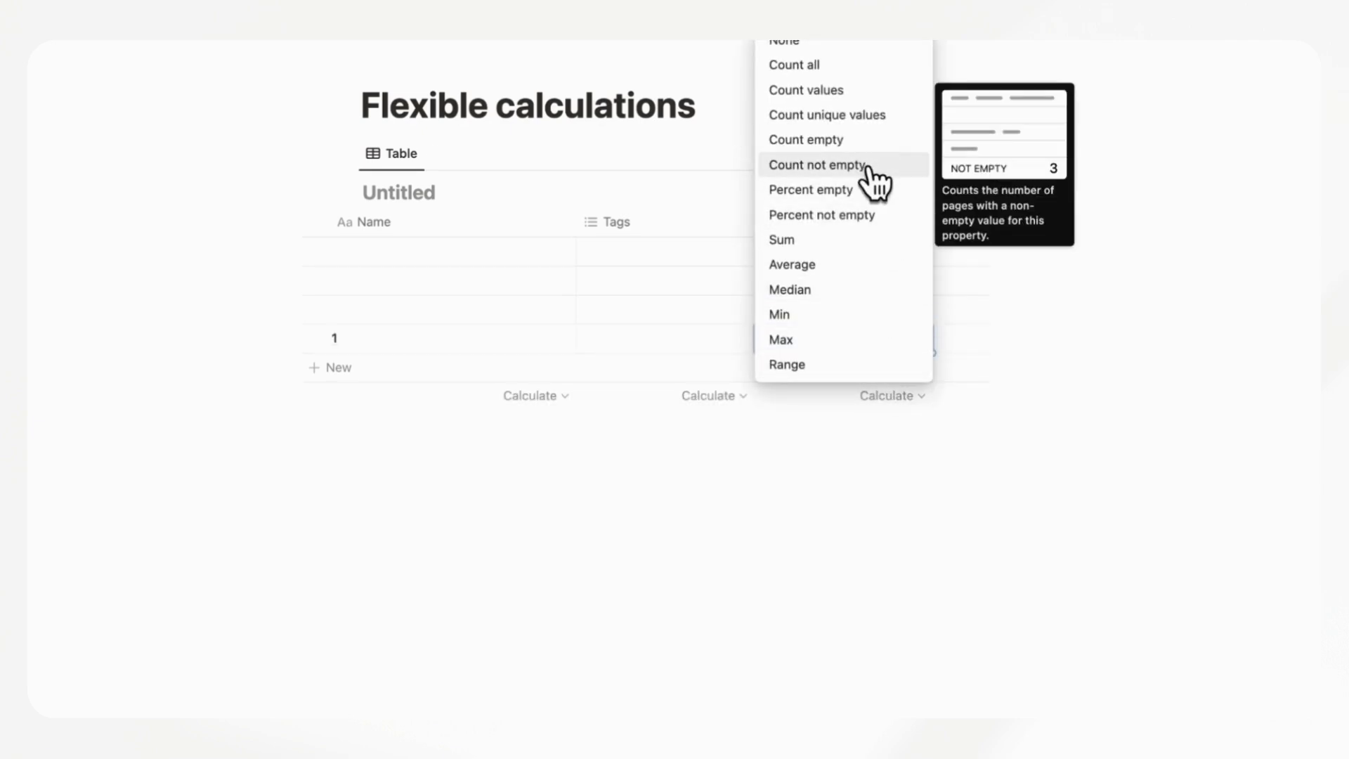
click(863, 255)
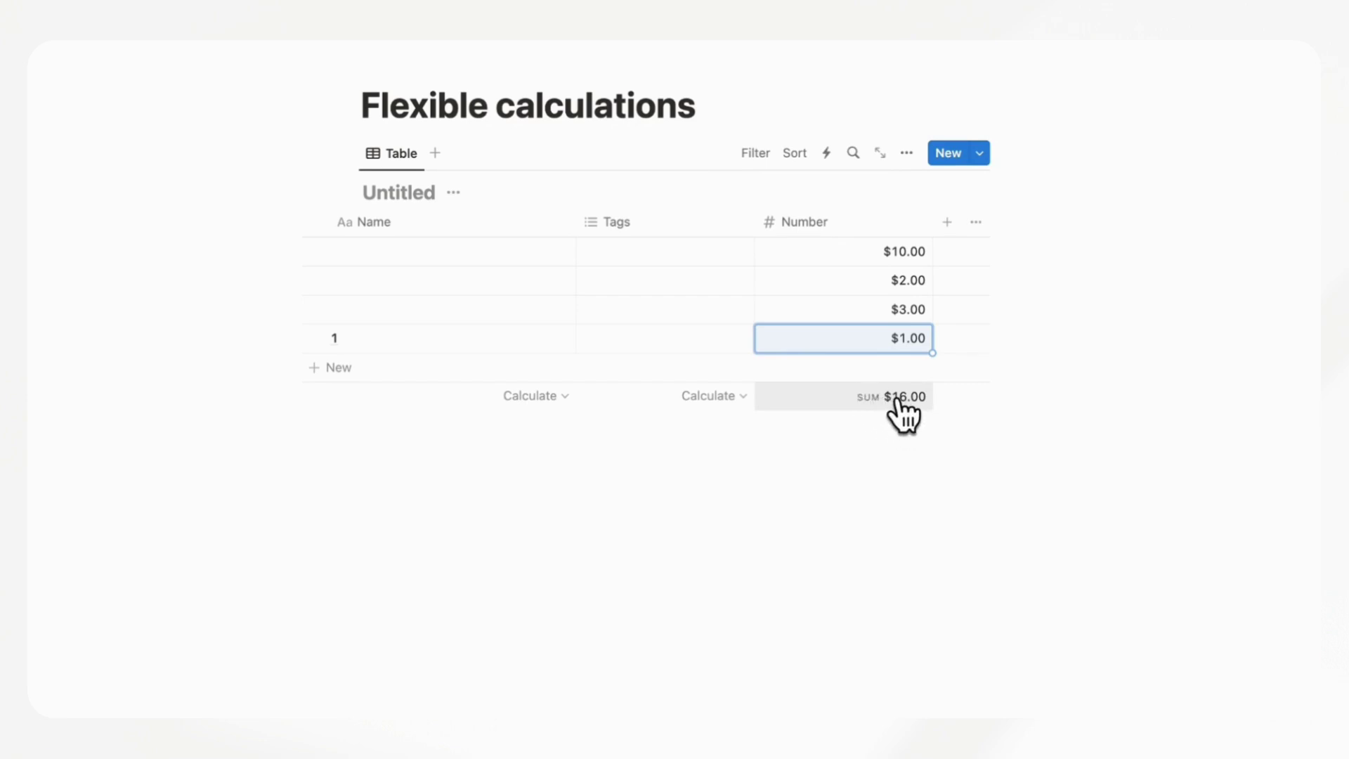
click(681, 99)
key(Return)
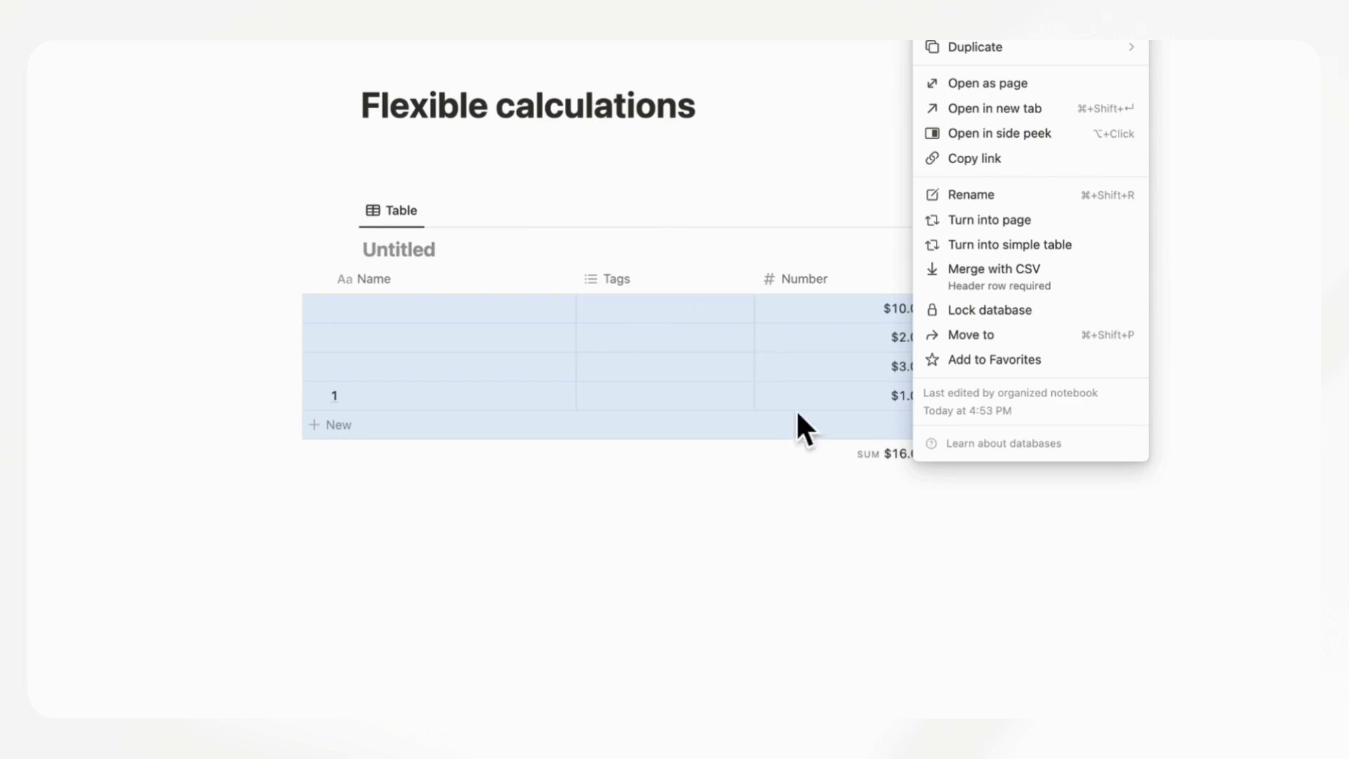
- Type 'Total' on the empty line under the title, keeping the column's $16.00 Sum
click(863, 463)
click(897, 457)
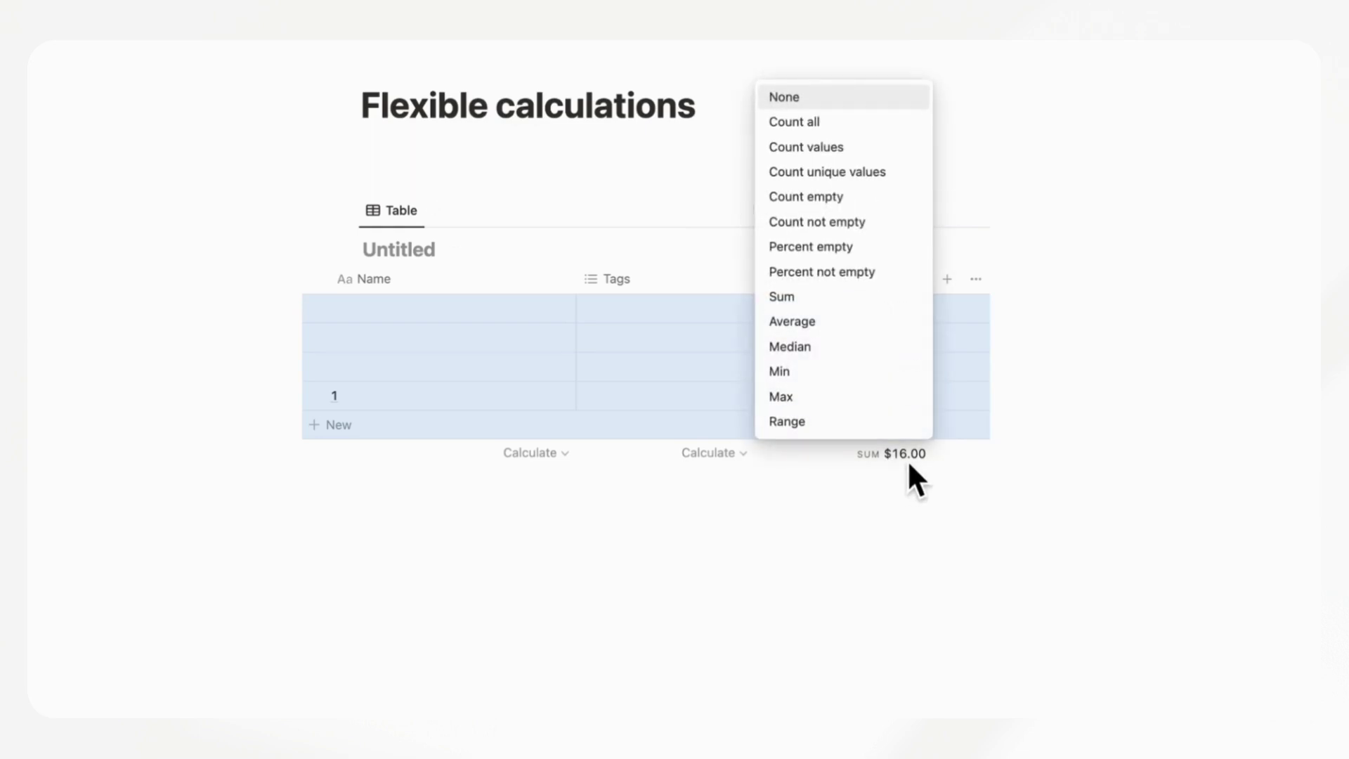
click(904, 458)
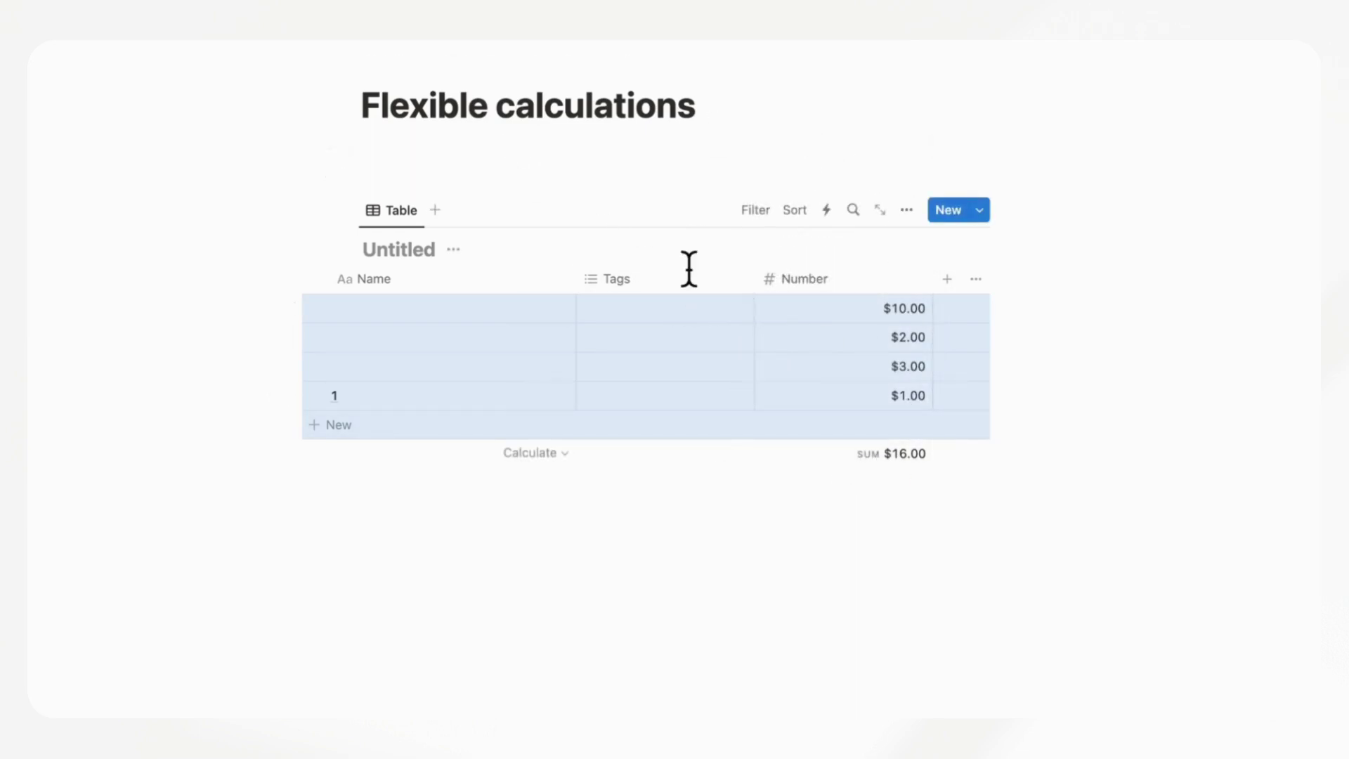
click(534, 147)
text(Total:)
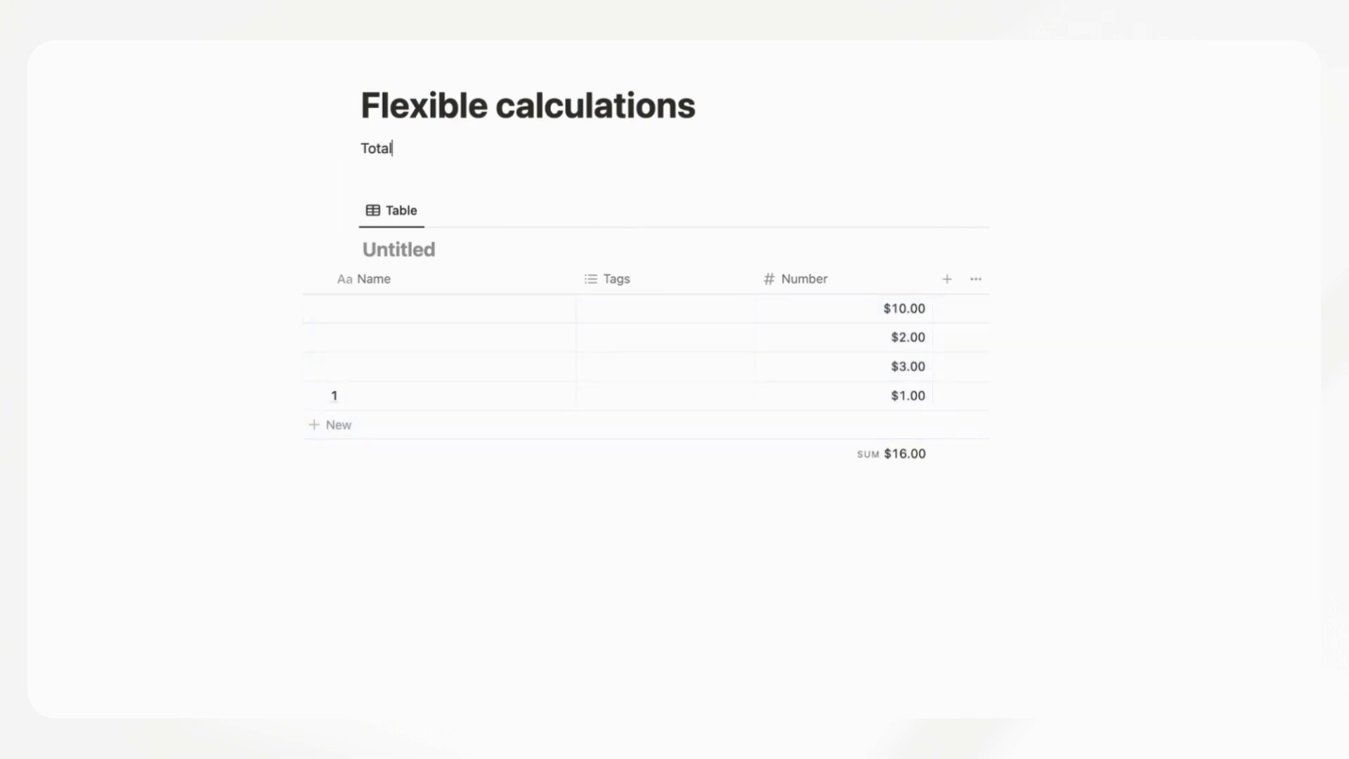
click(902, 457)
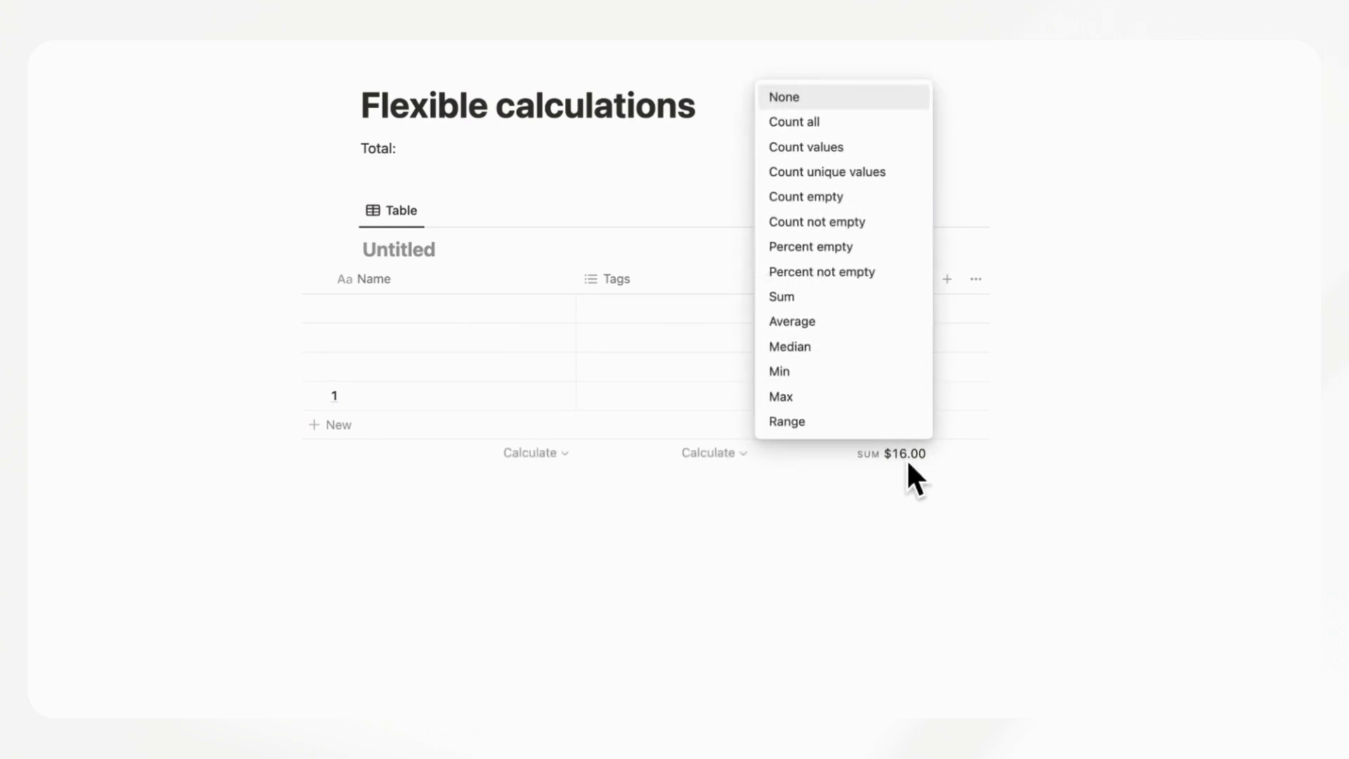
click(480, 160)
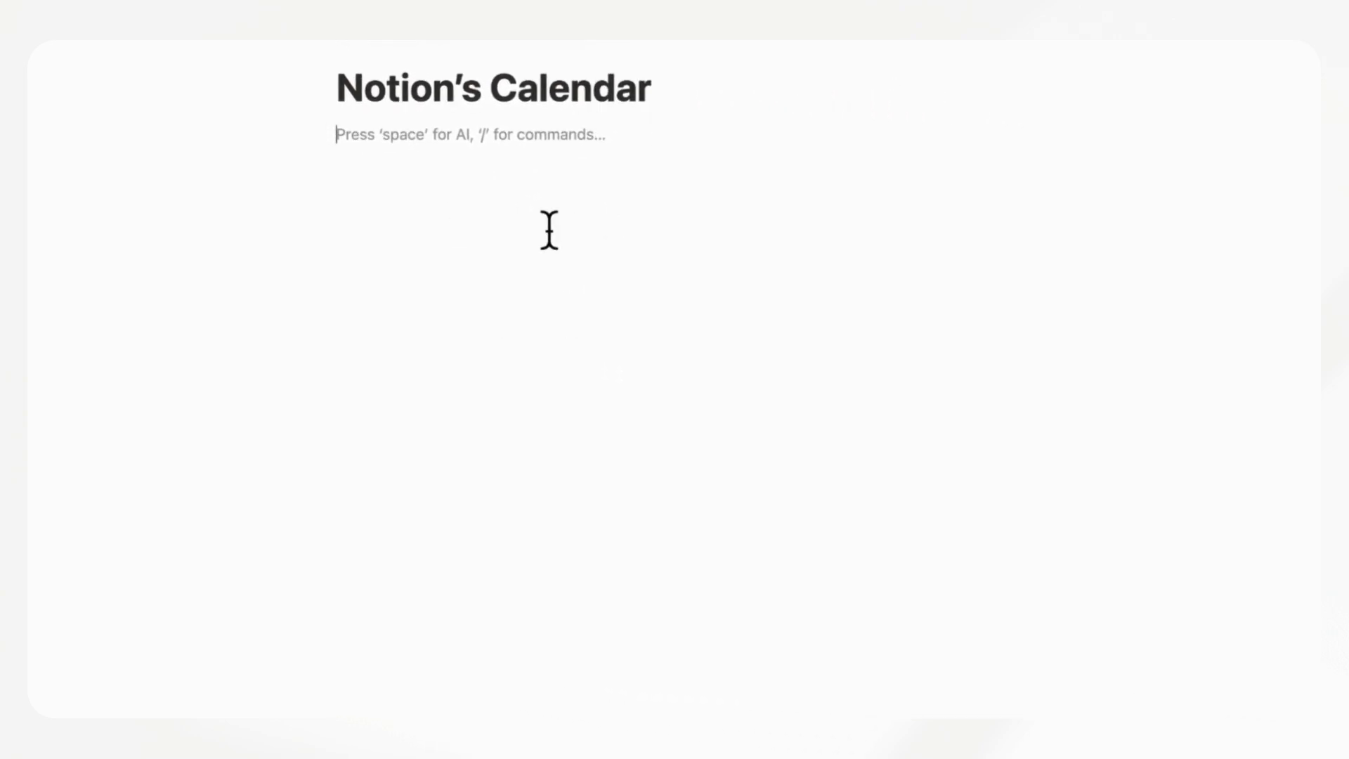
- Insert a calendar view named Calendar via /cale, leaving its data source unselected
text(/)
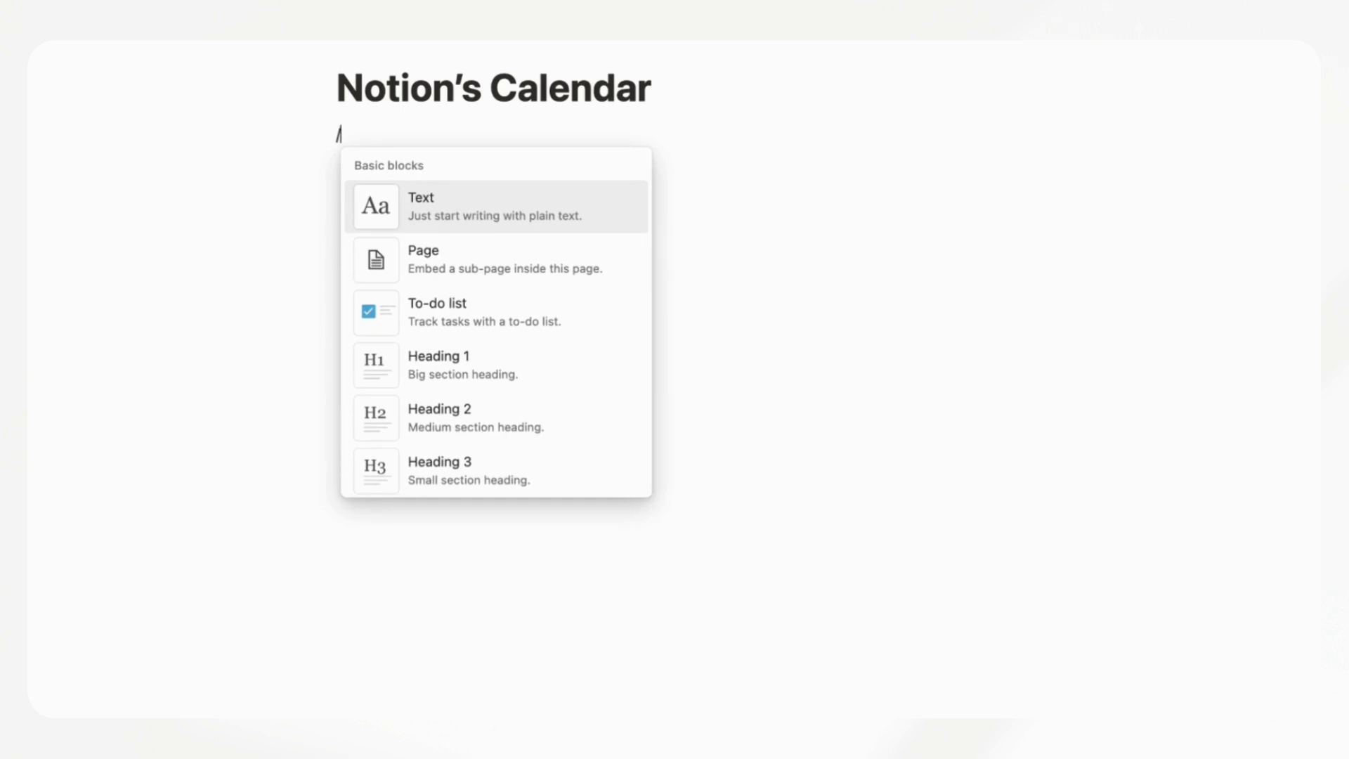
text(cale)
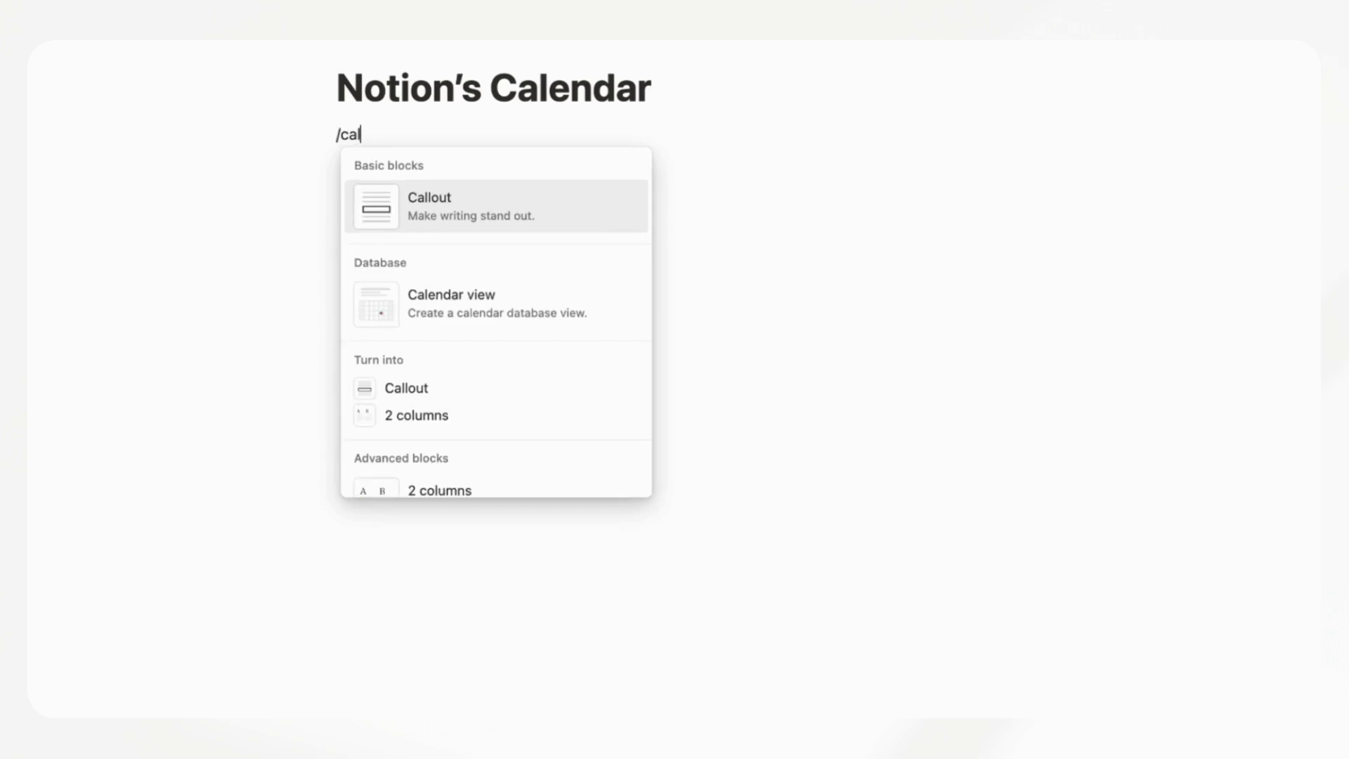
click(572, 220)
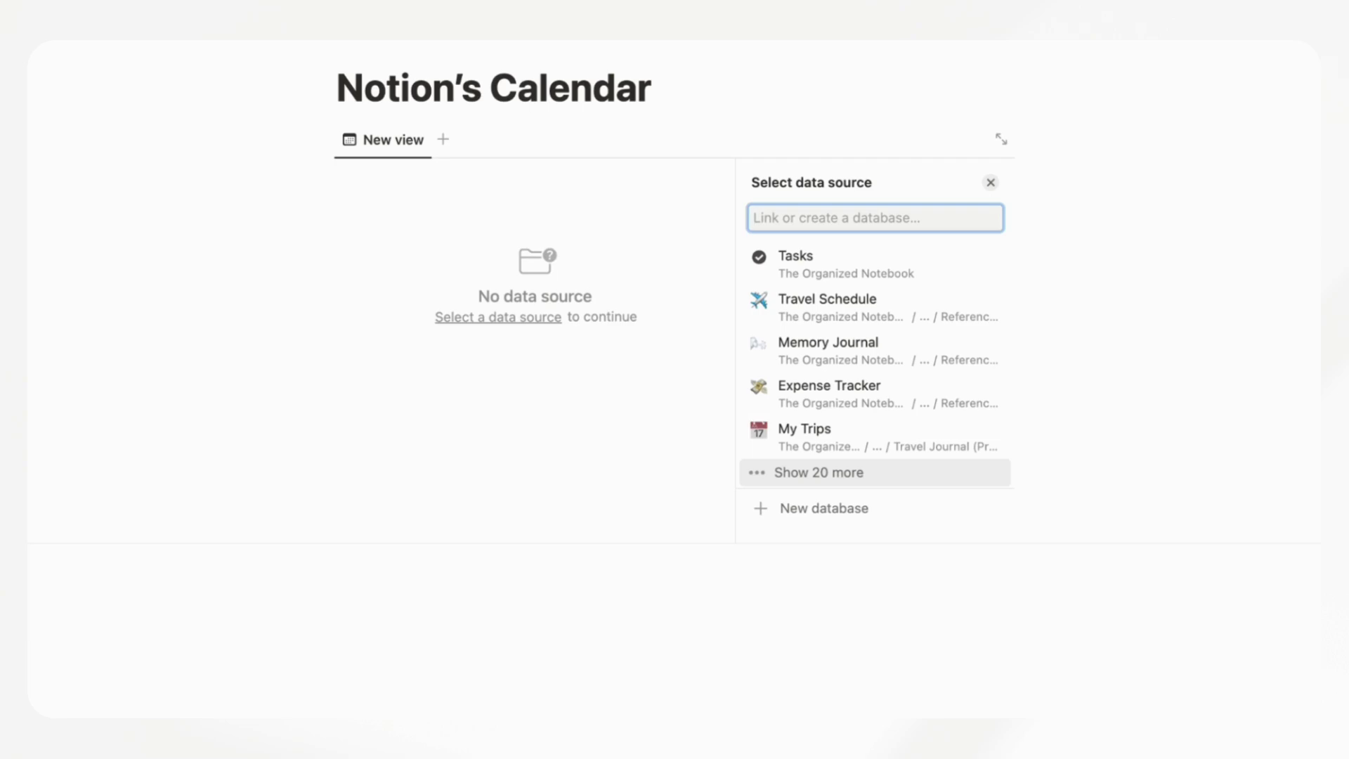
click(991, 182)
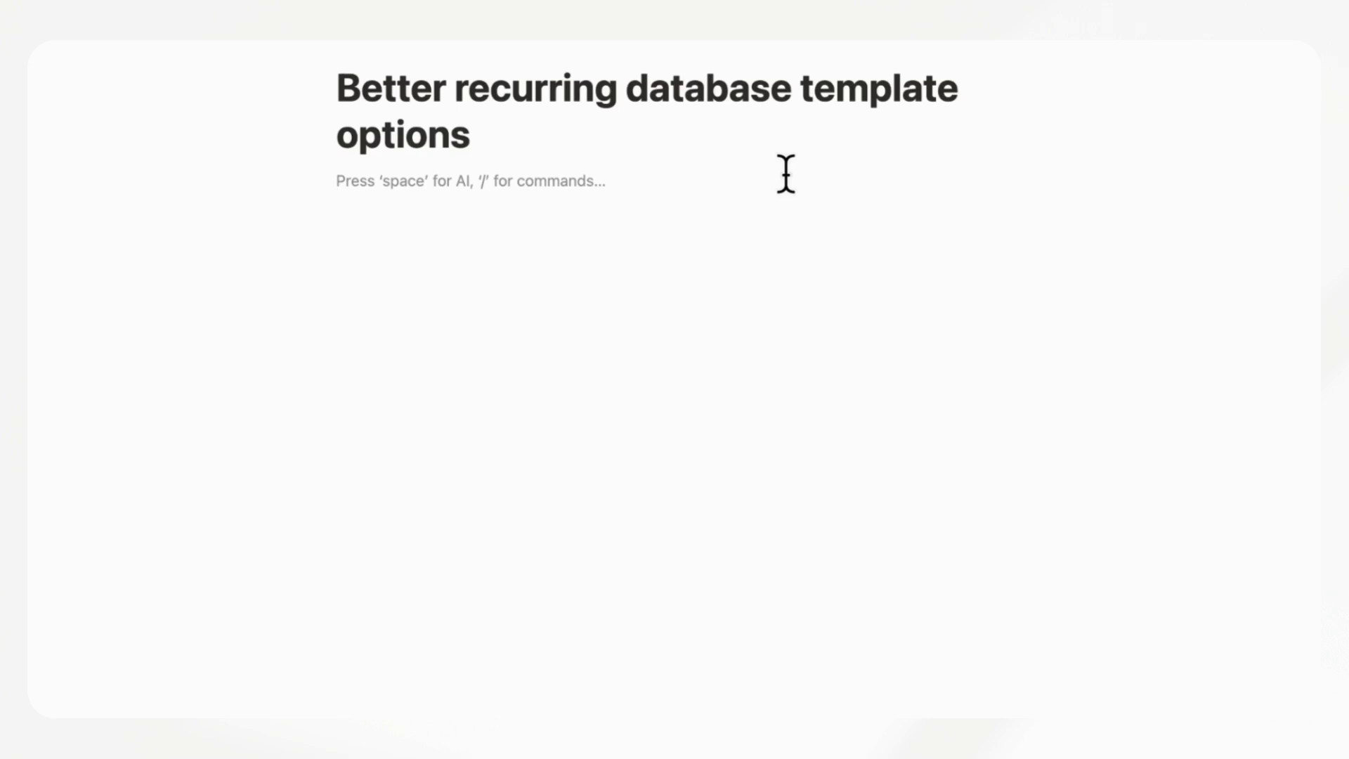
- Insert a calendar view backed by a new database titled 'New Calendar'
text(/calend)
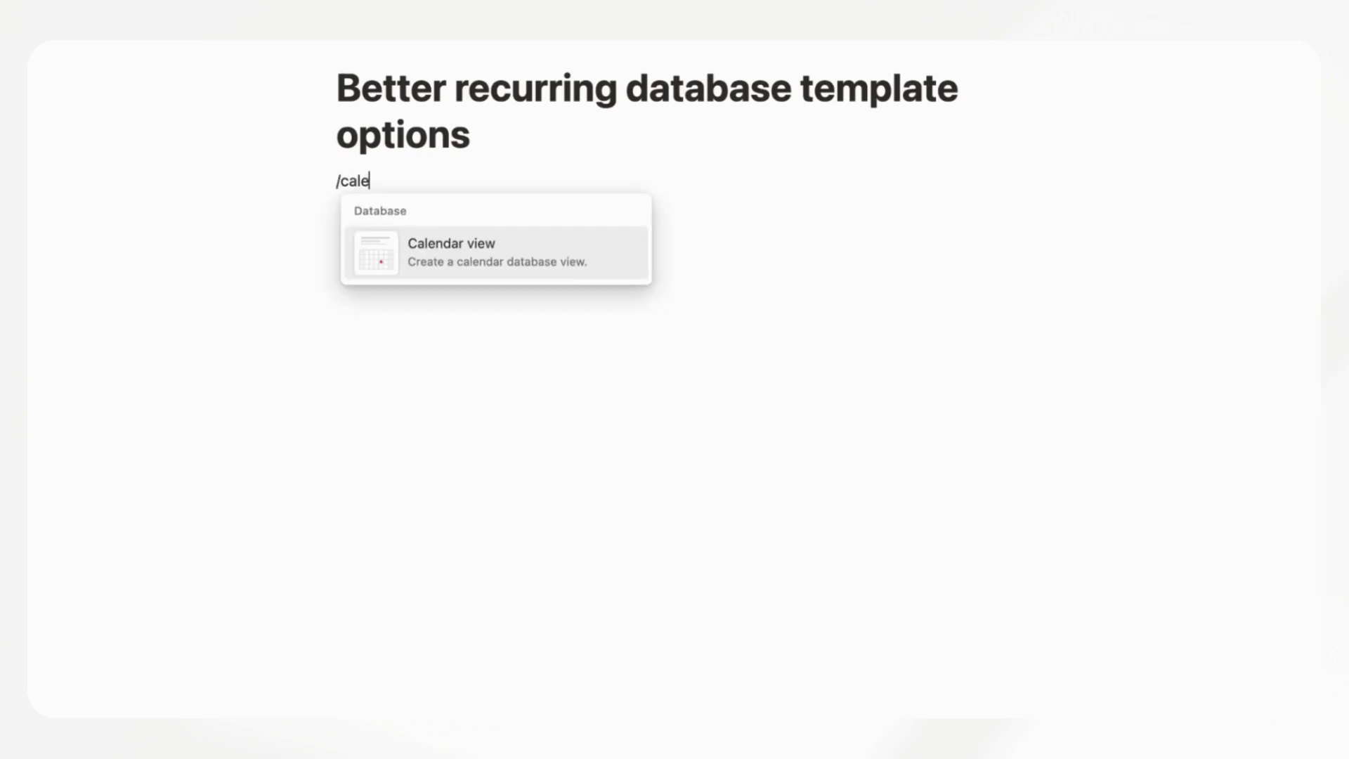
click(467, 264)
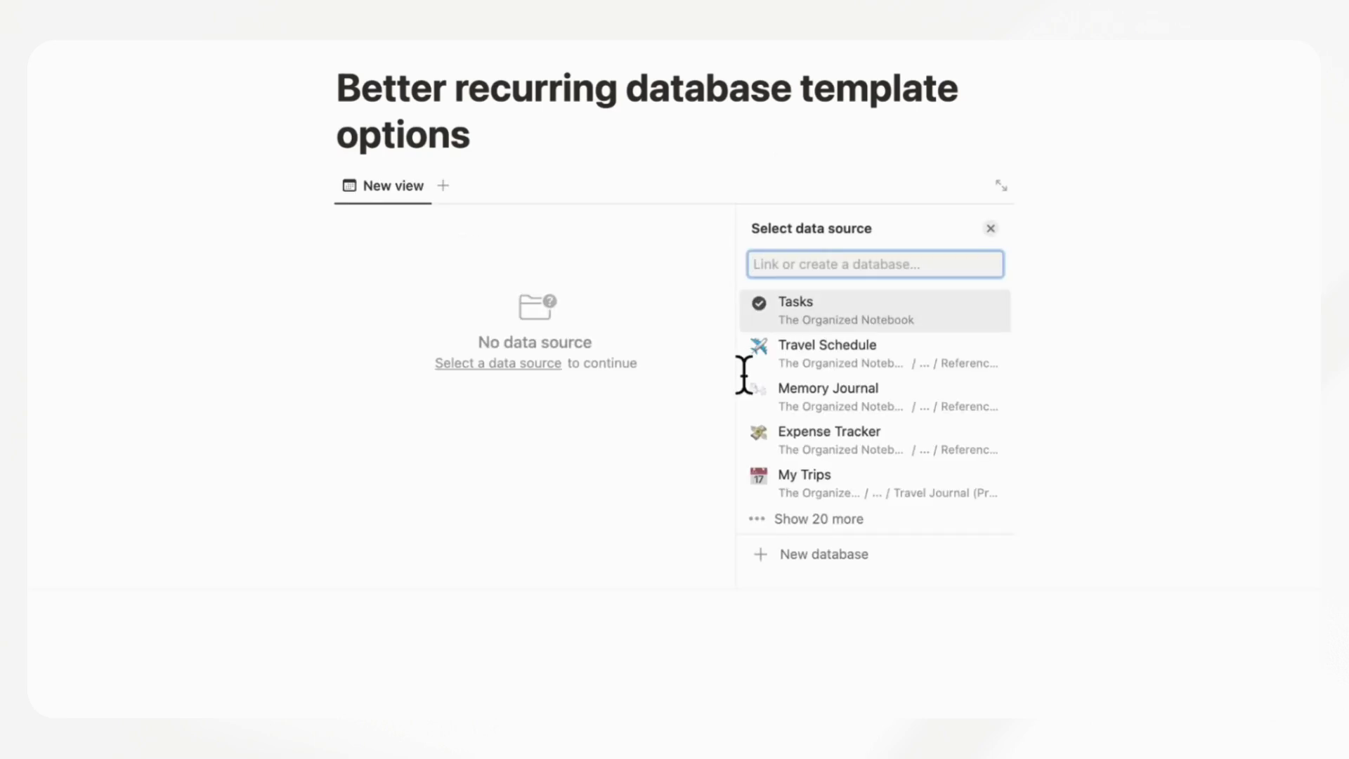
click(797, 555)
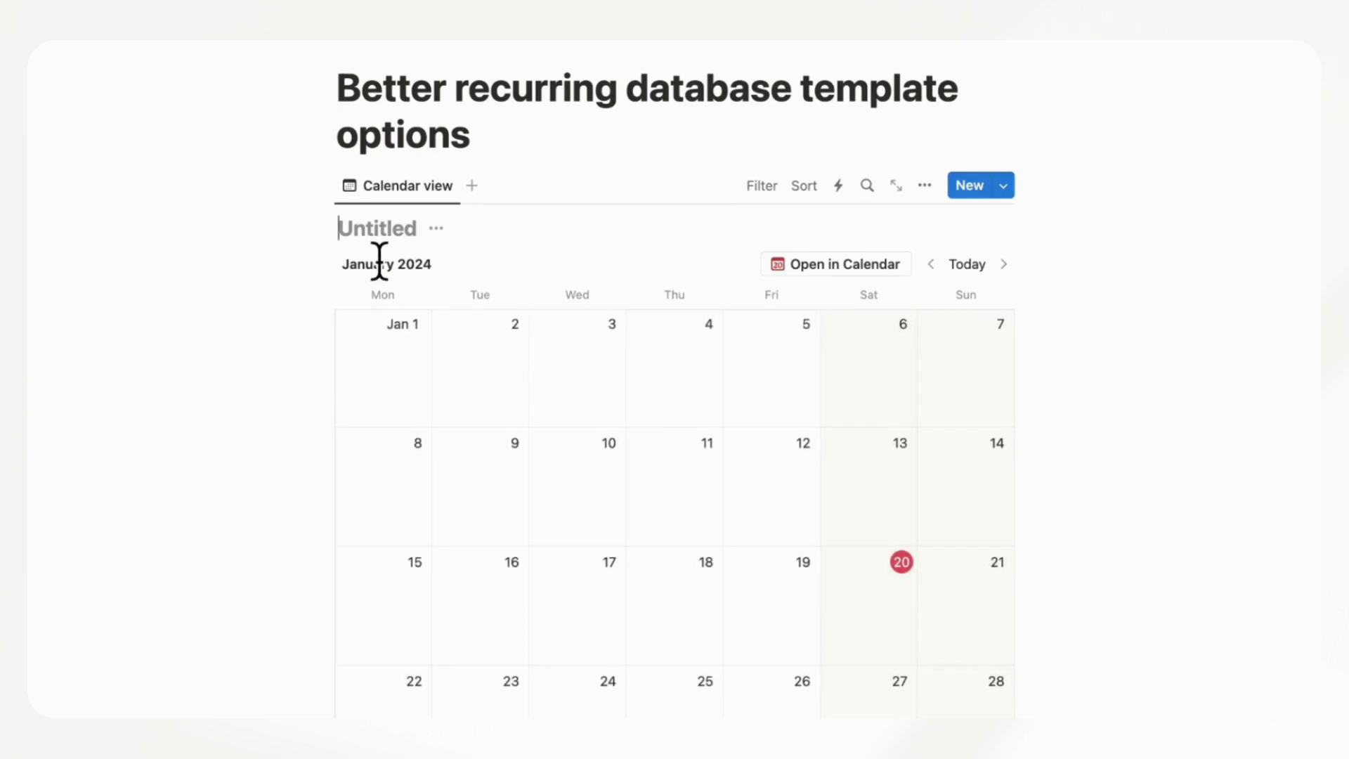
text(New Calendar)
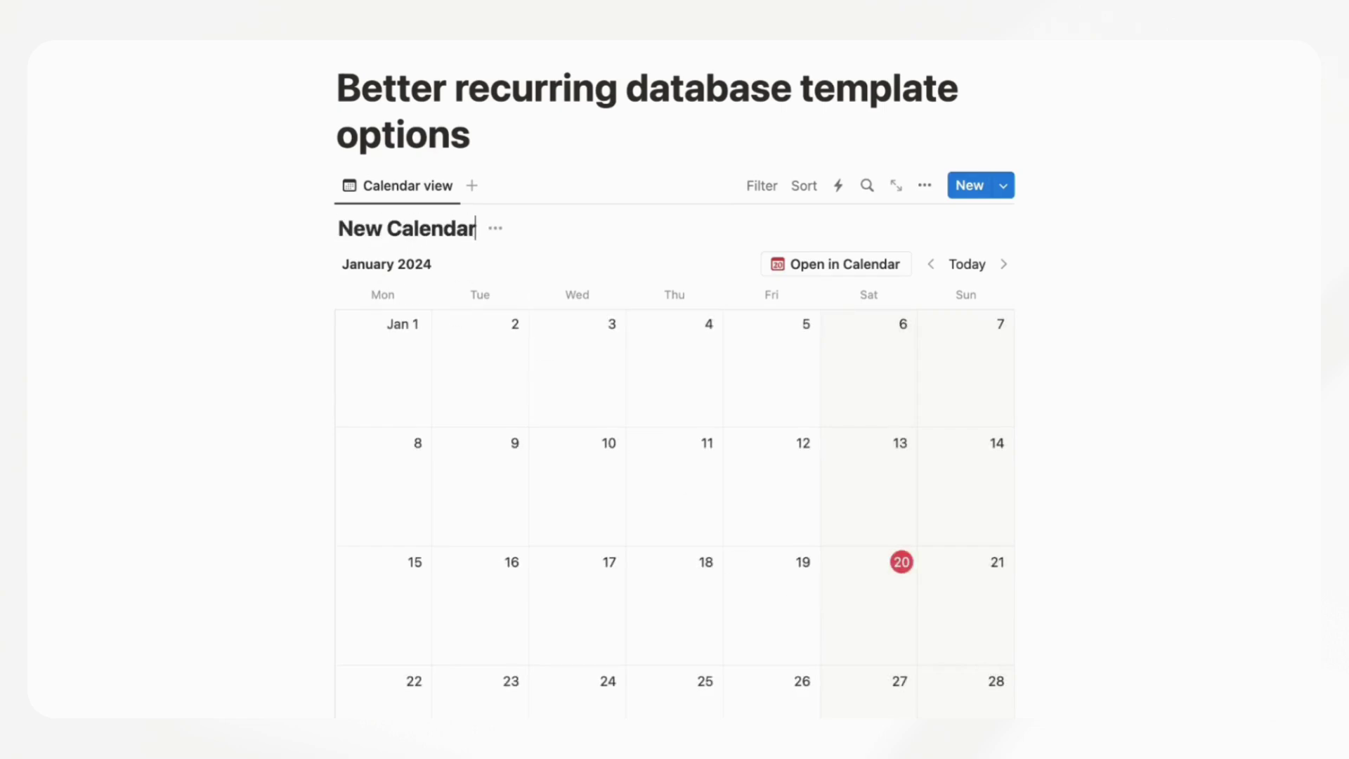
- Create a new template for New Calendar named 'Meeting Template' and return to the calendar
scroll(883, 421, down, 2)
scroll(882, 431, up, 1)
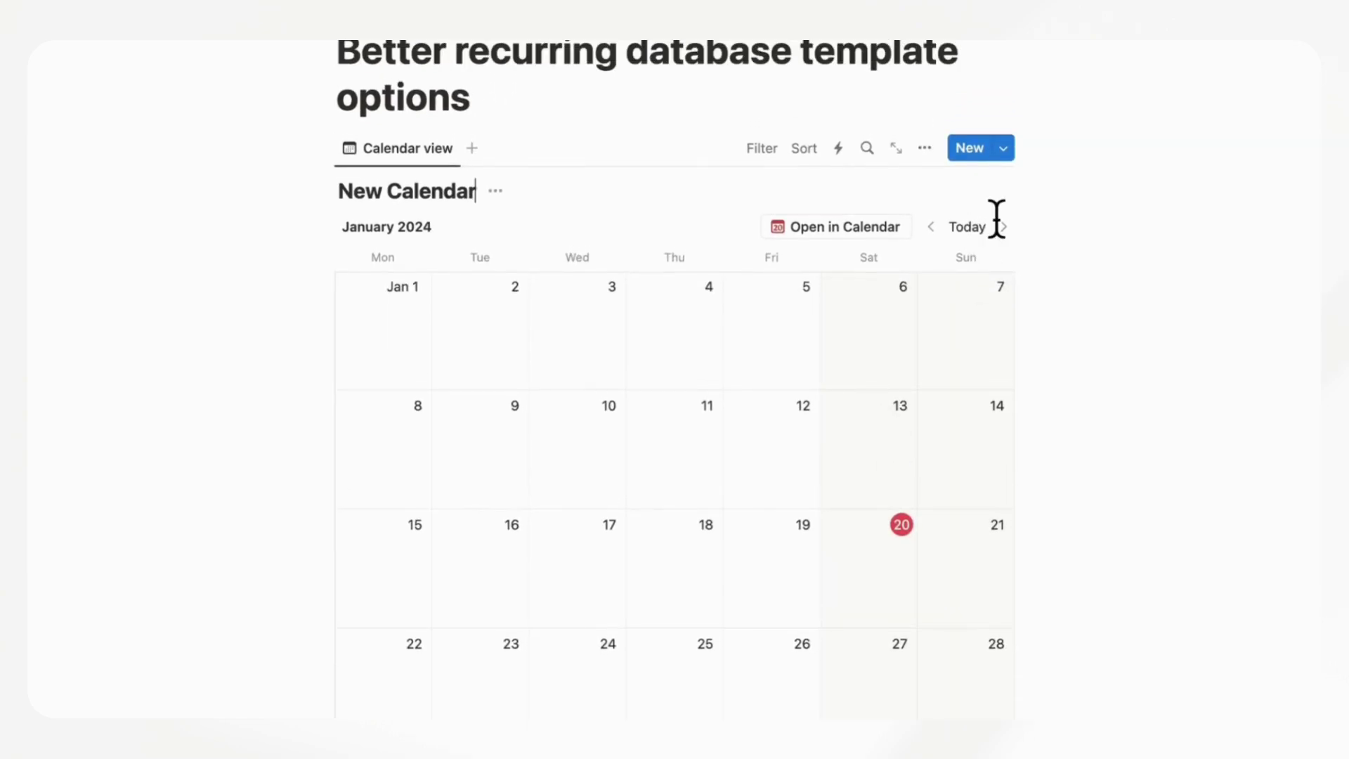
click(1004, 149)
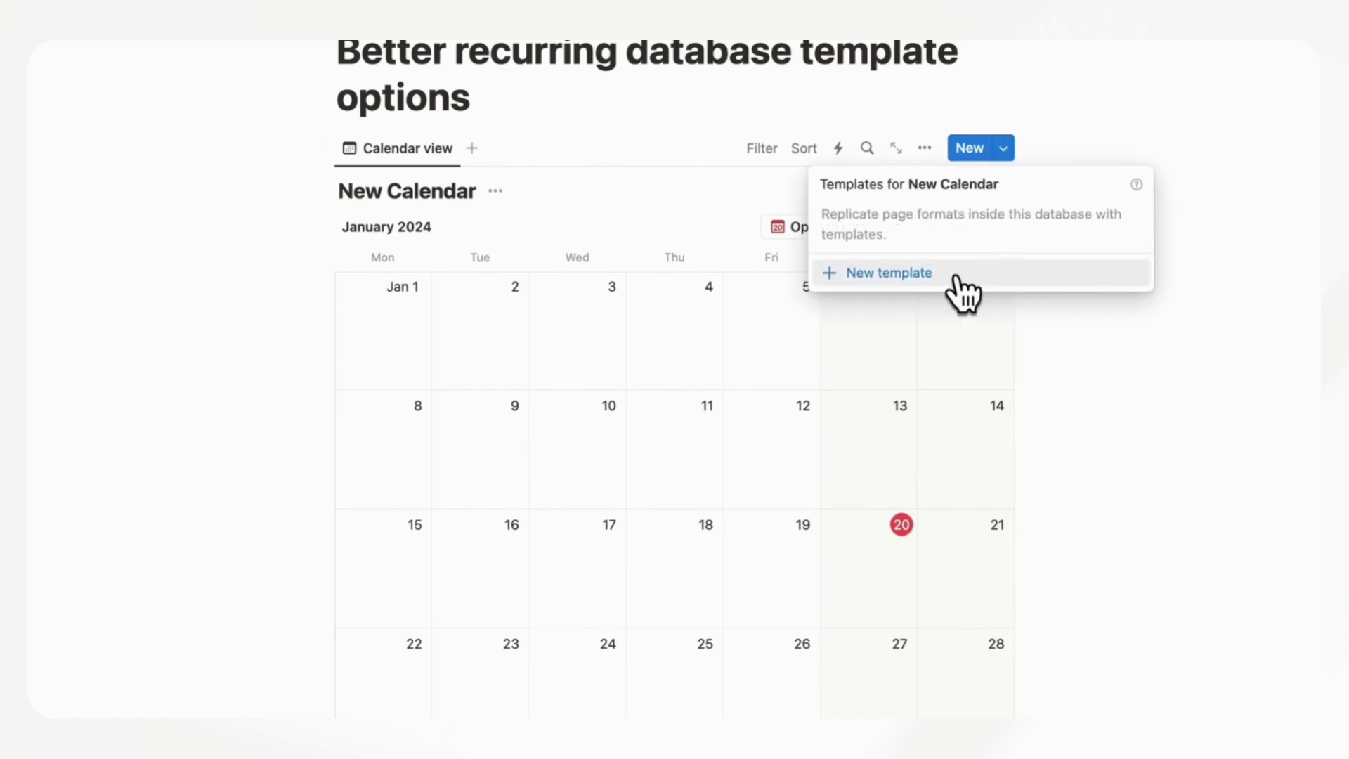
click(922, 275)
text(Meeting)
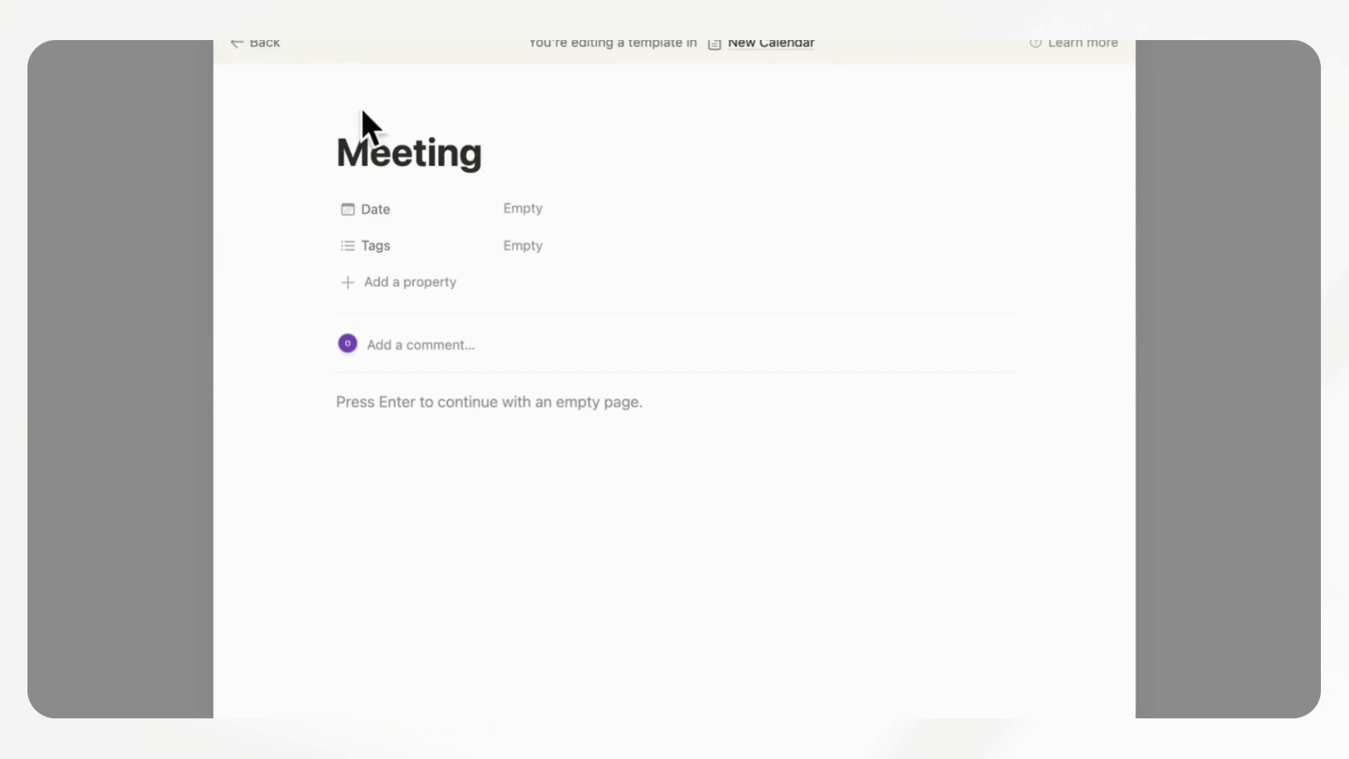
text( Template)
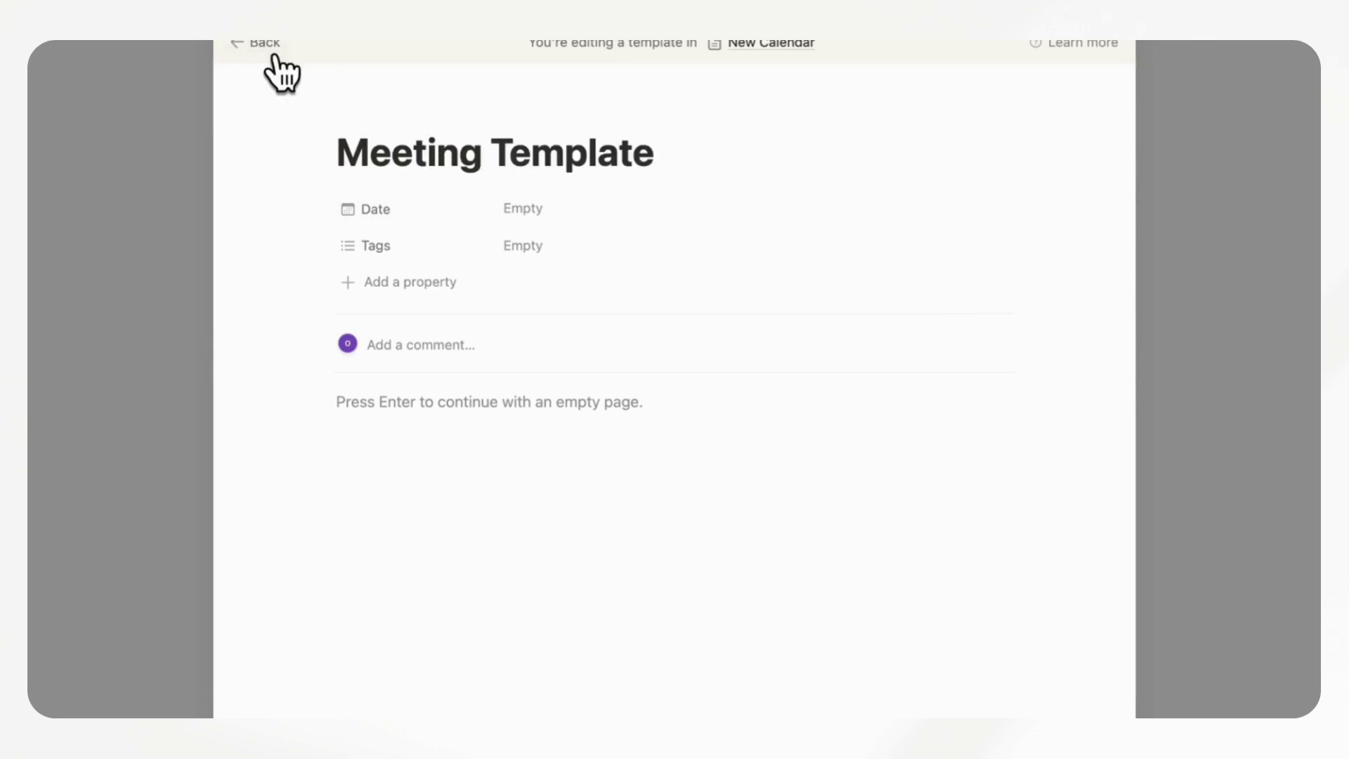
click(265, 48)
- Make the Meeting Template repeat every week, on Saturdays from Jan 20, 2024
scroll(887, 247, up, 5)
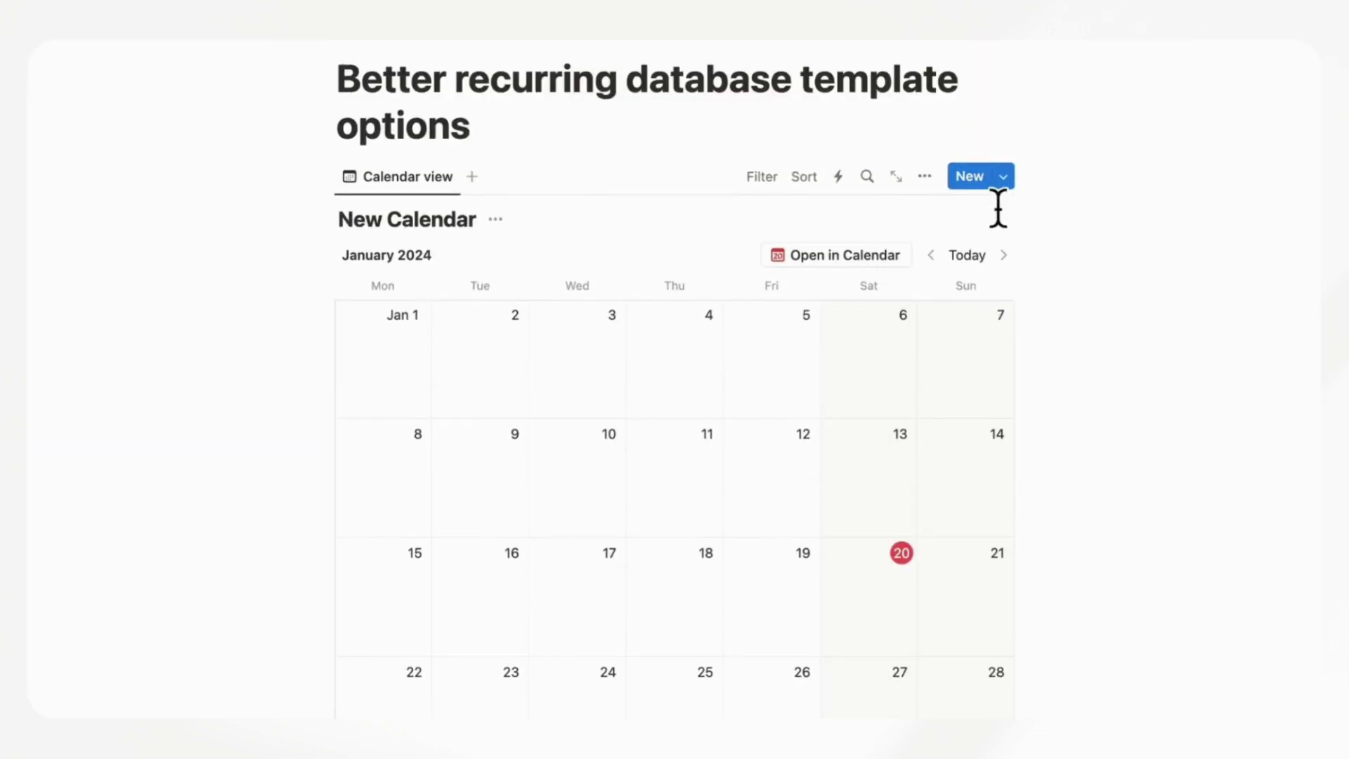
click(1002, 179)
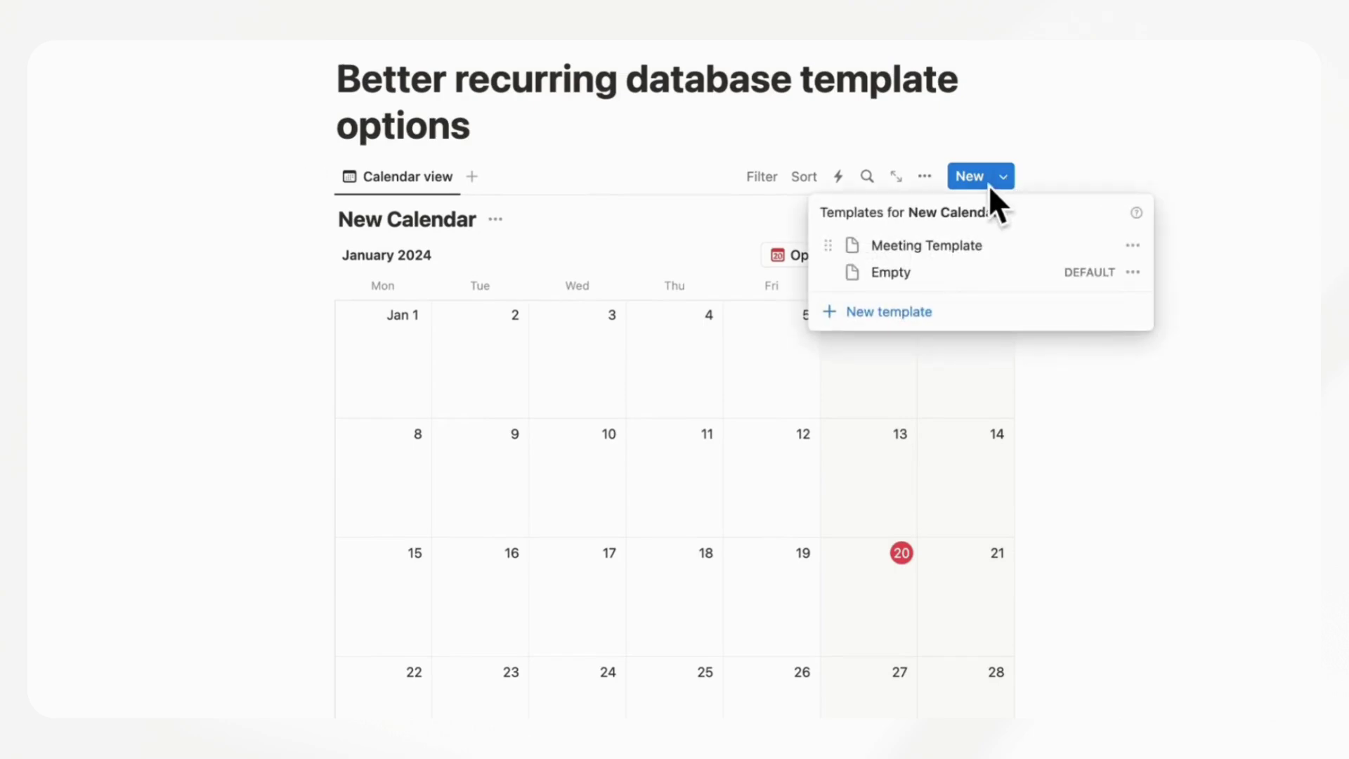
click(1133, 246)
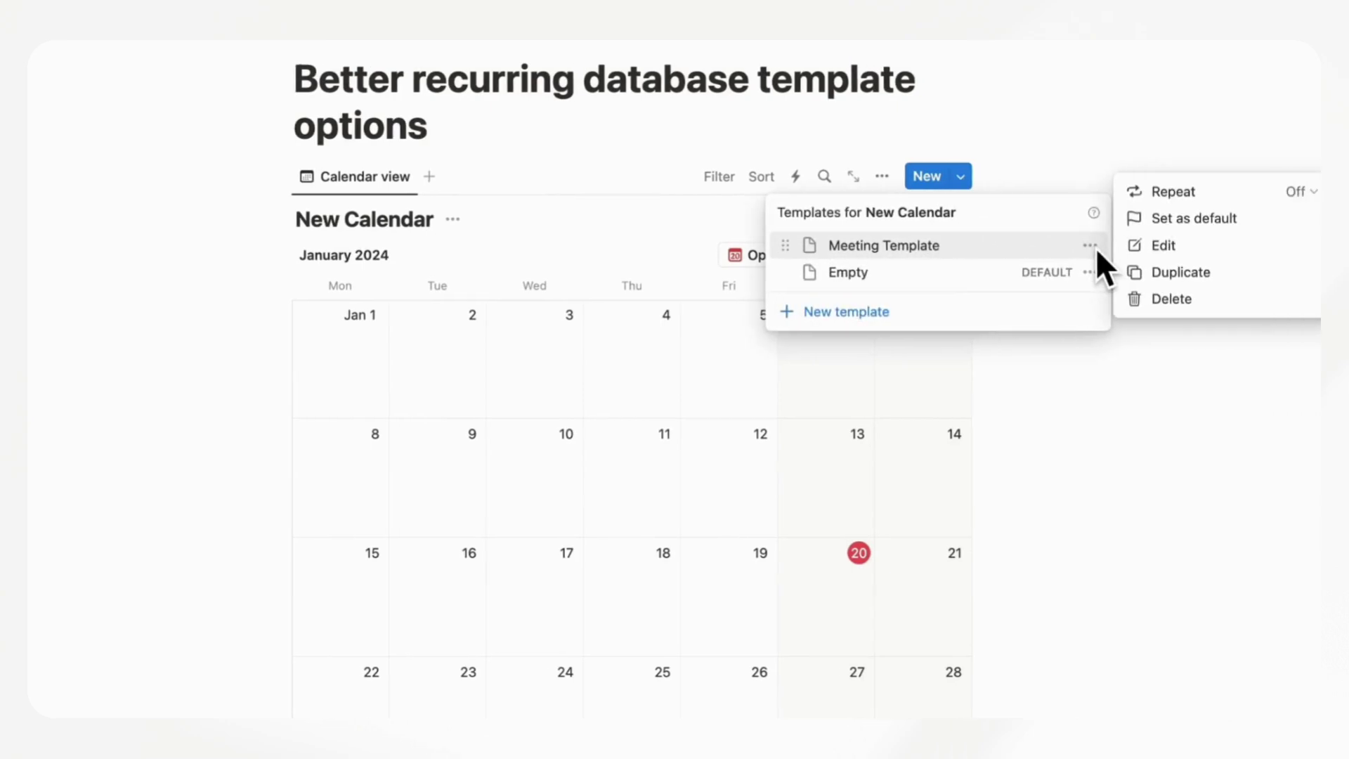
click(1096, 194)
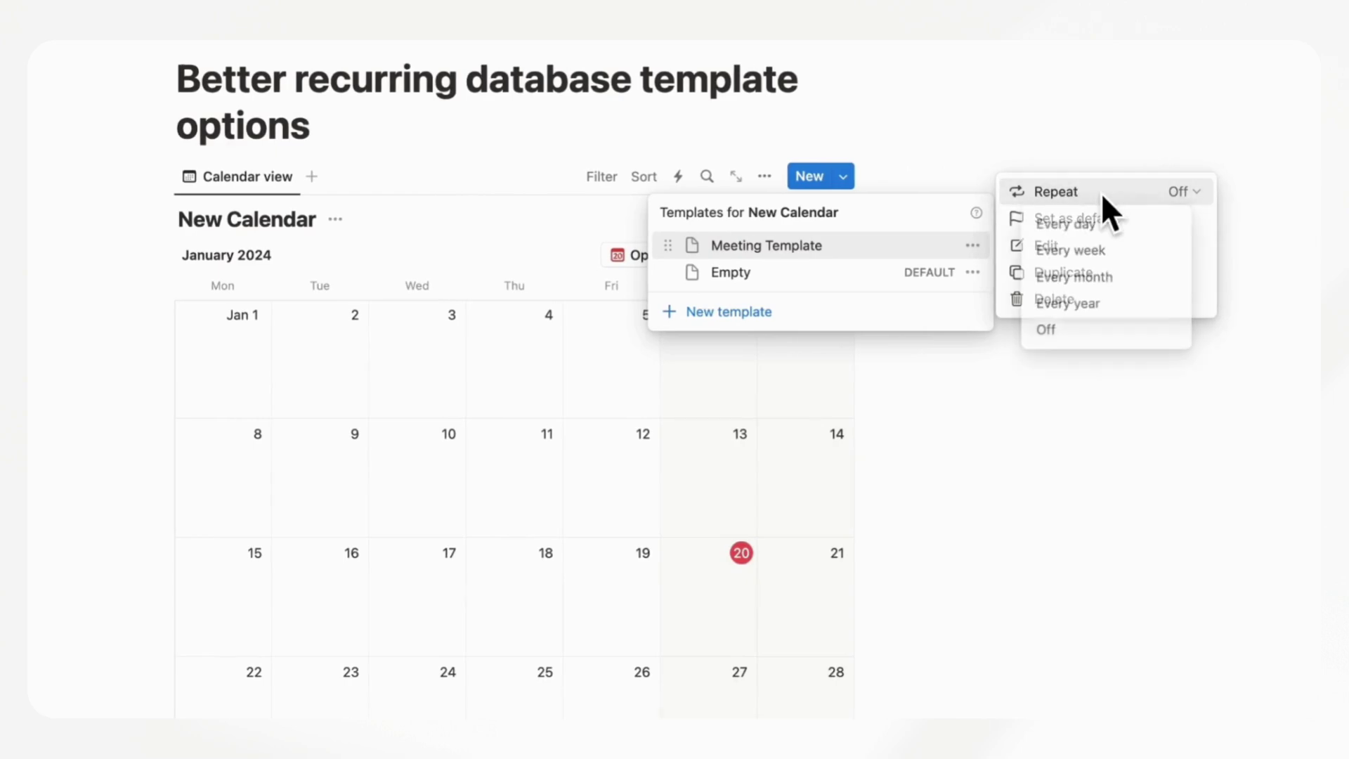
click(1139, 251)
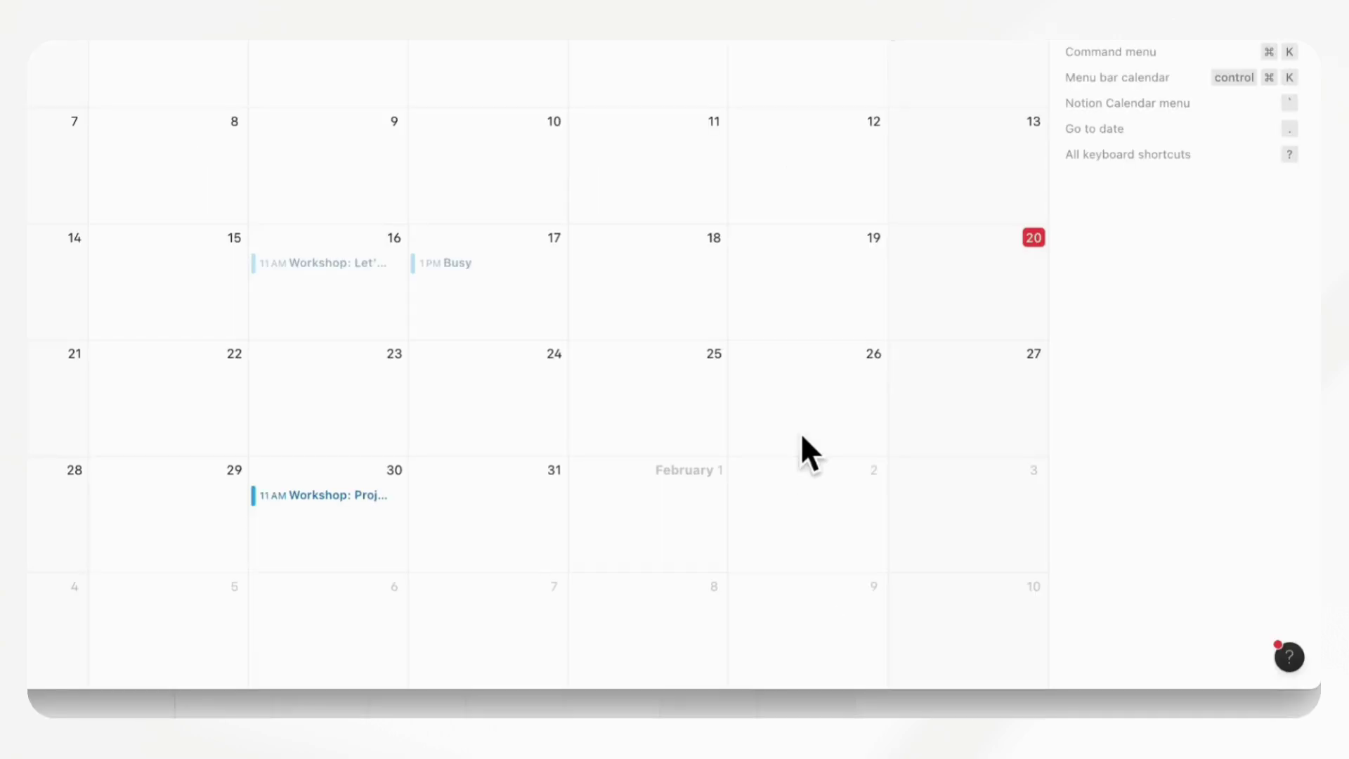
- Show the sidebar and bring up repeat options for the 1 PM Busy event on Jan 17
scroll(804, 452, up, 3)
key(super+alt+s)
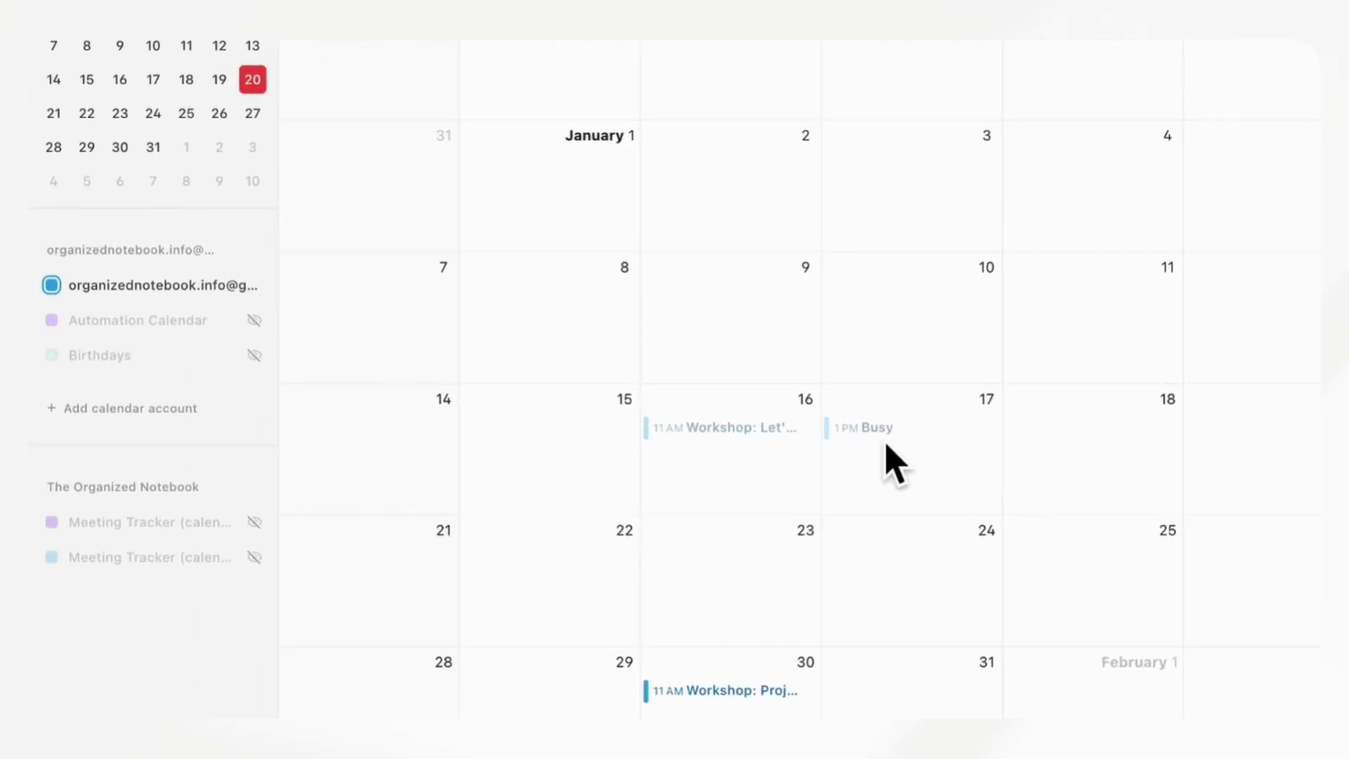
click(884, 435)
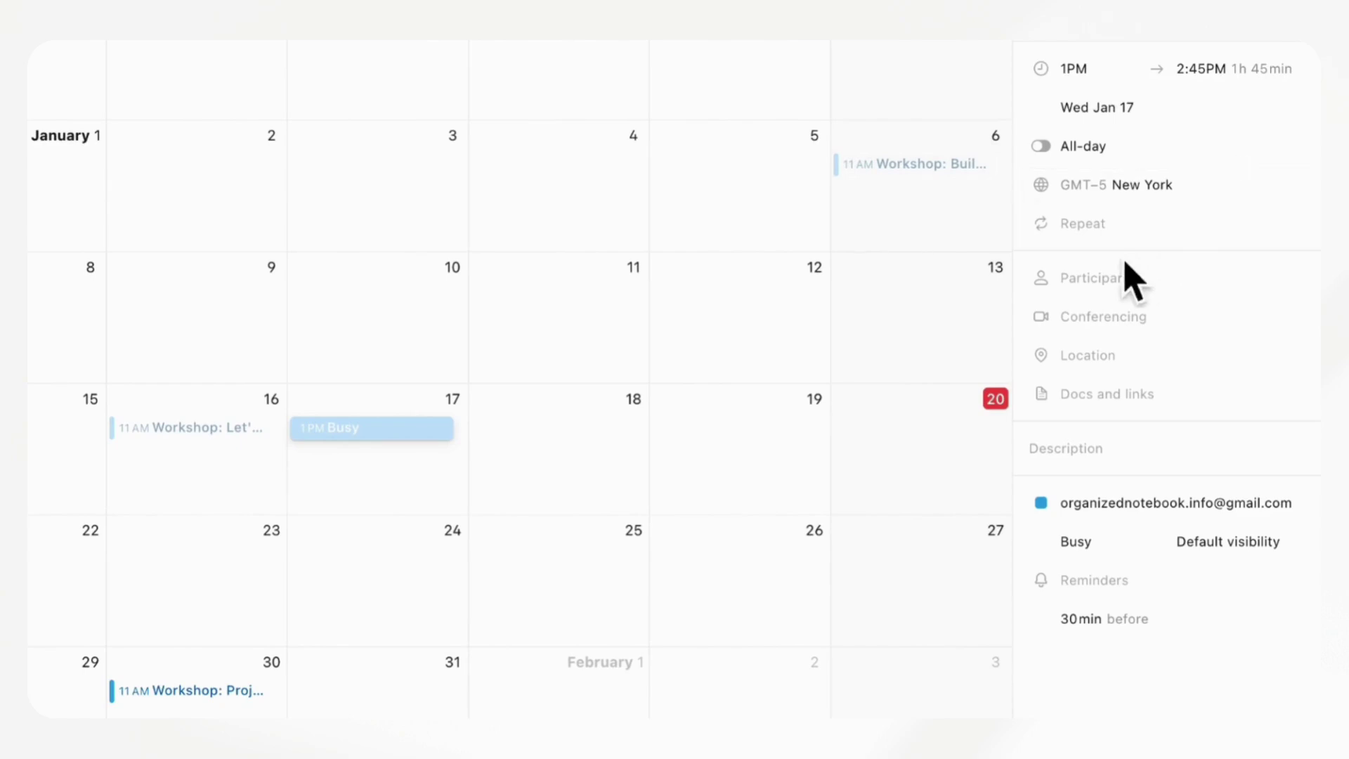
click(1100, 233)
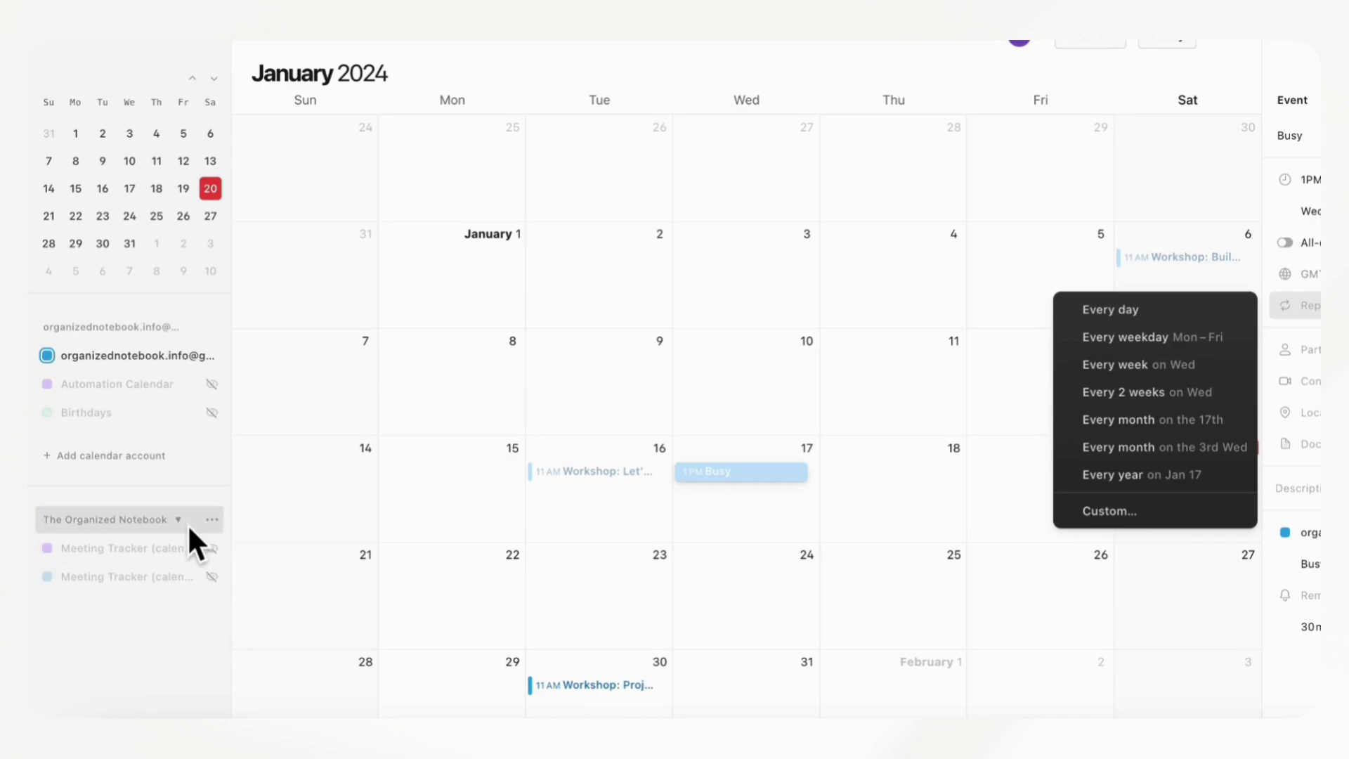
- Unhide both Meeting Tracker calendars and inspect each one plus the Work meeting on the 21st
click(217, 551)
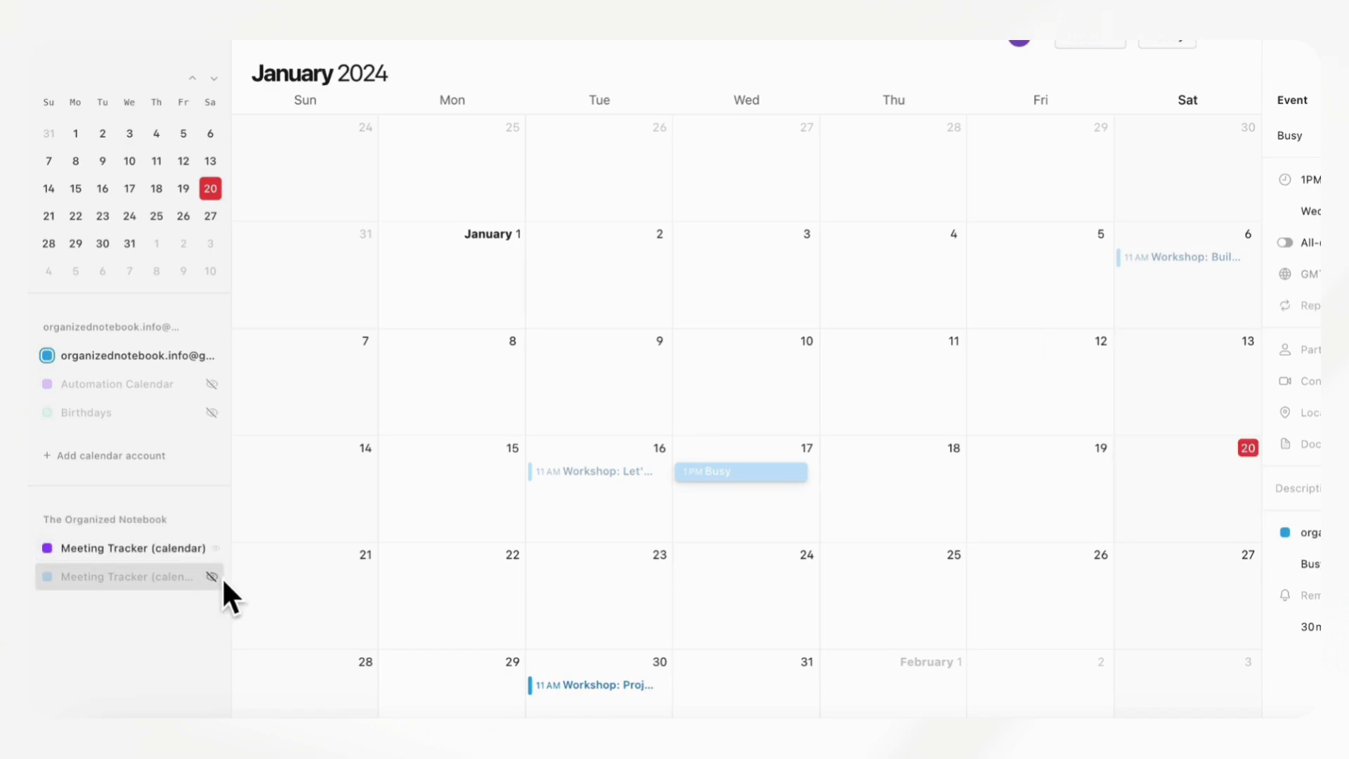
click(219, 577)
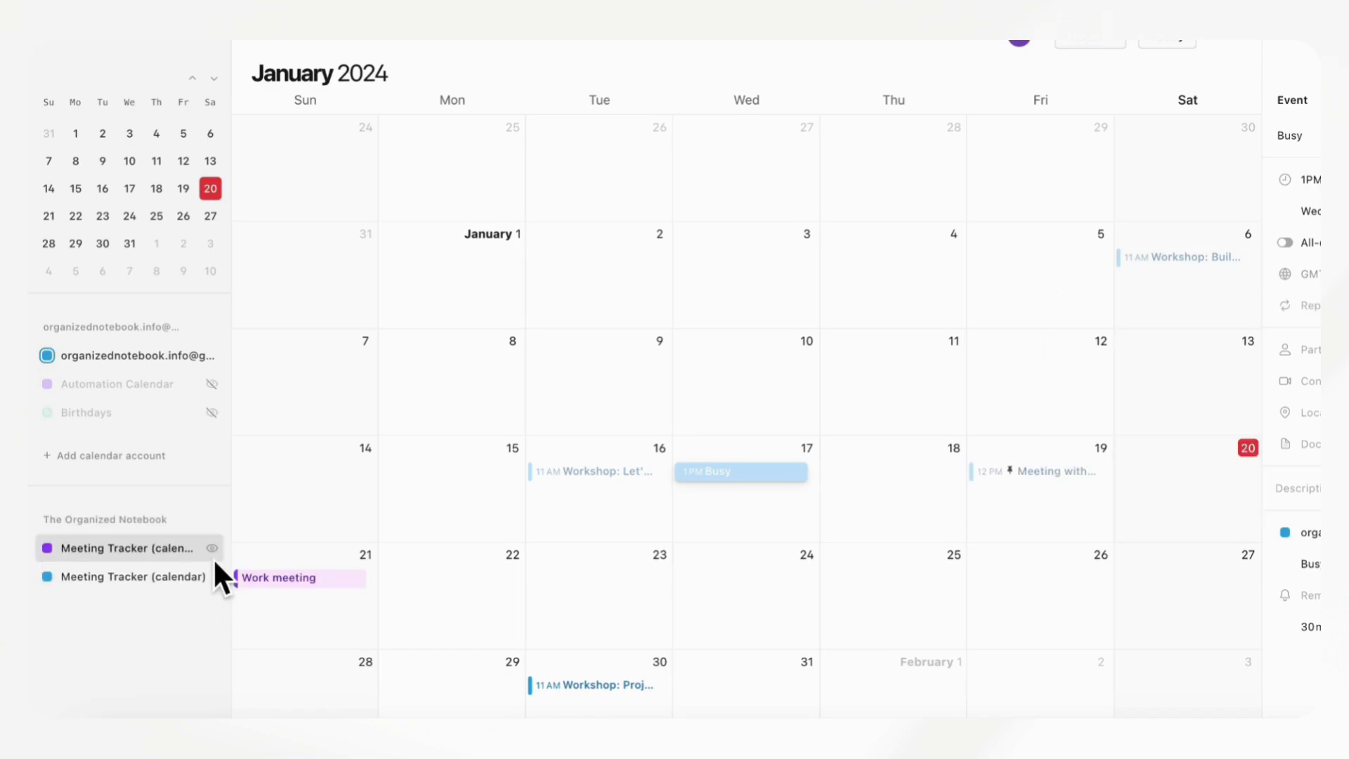
click(158, 550)
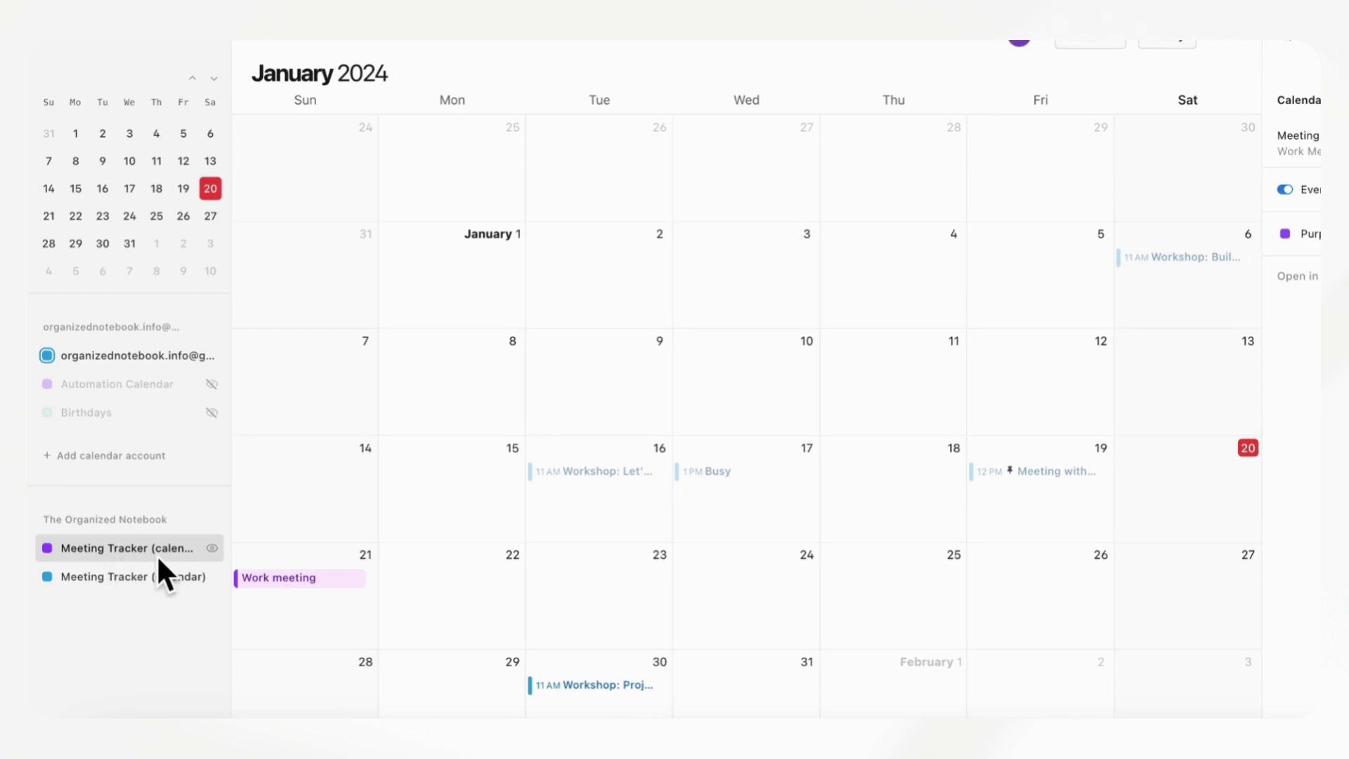
click(295, 587)
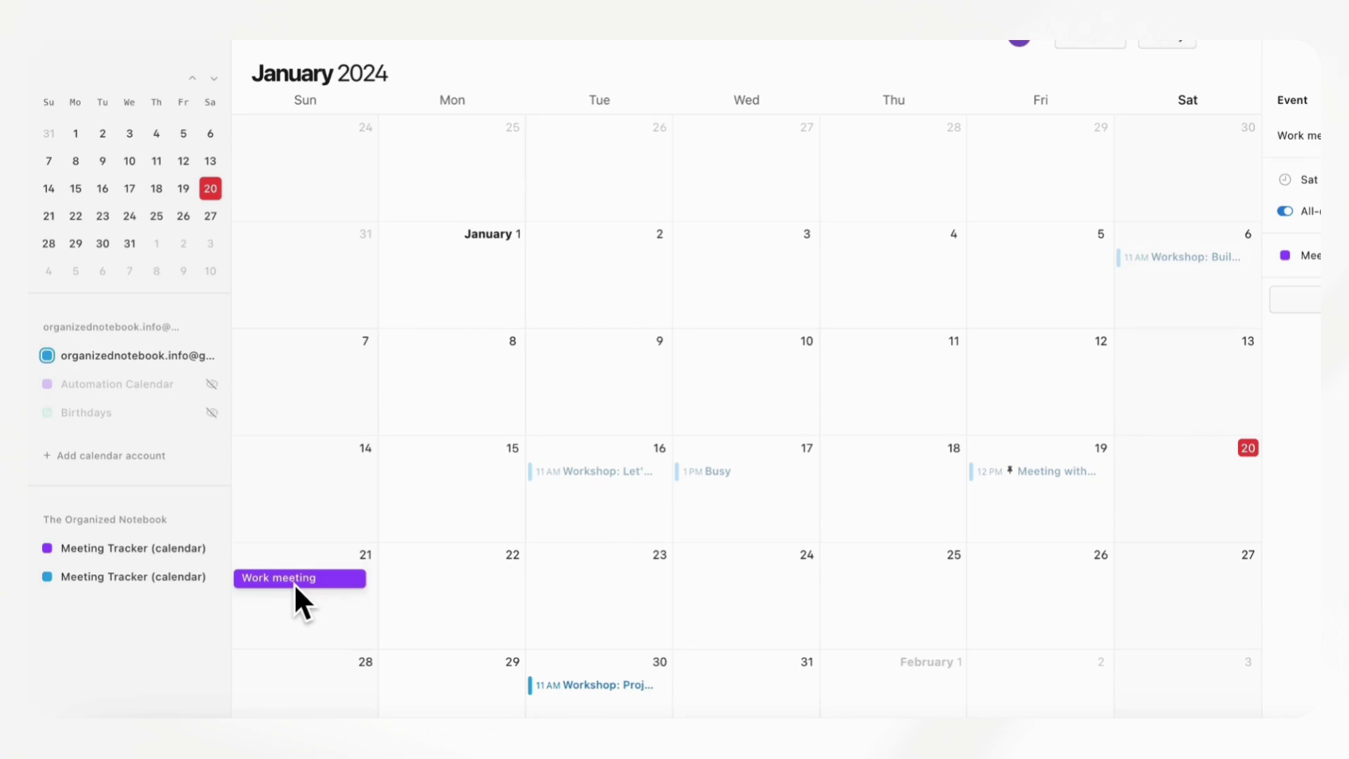
click(137, 589)
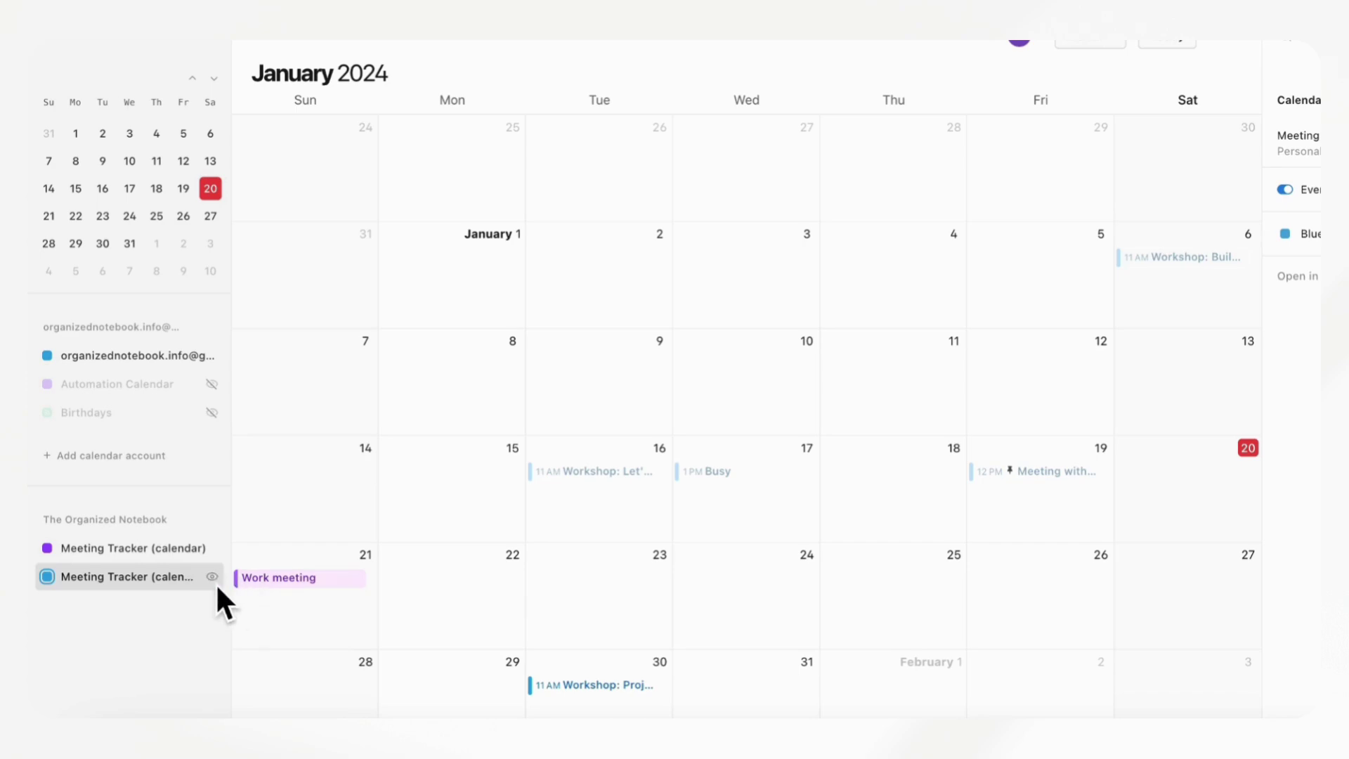
- With the sidebar hidden, check which calendar holds the Jan 19 meeting, then dismiss the choices
key(super+backslash)
click(821, 471)
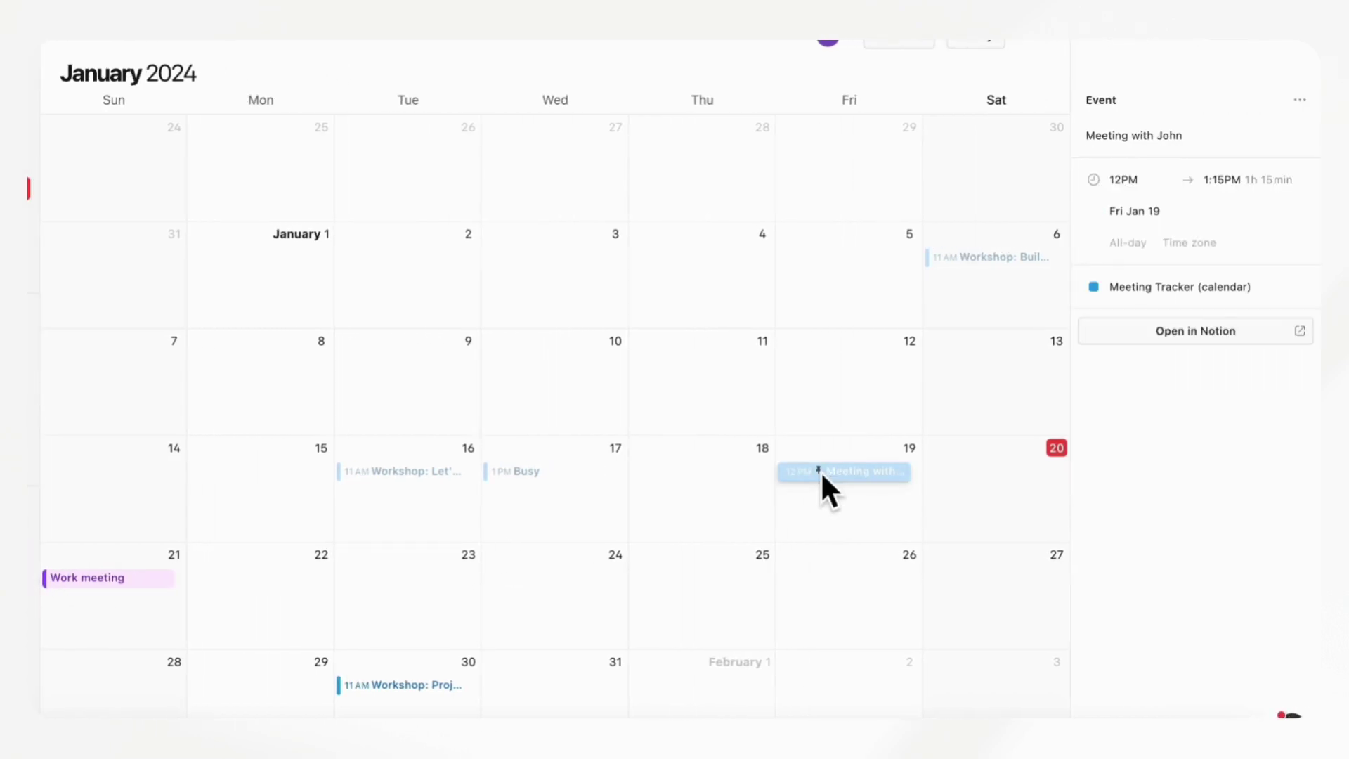
click(1150, 289)
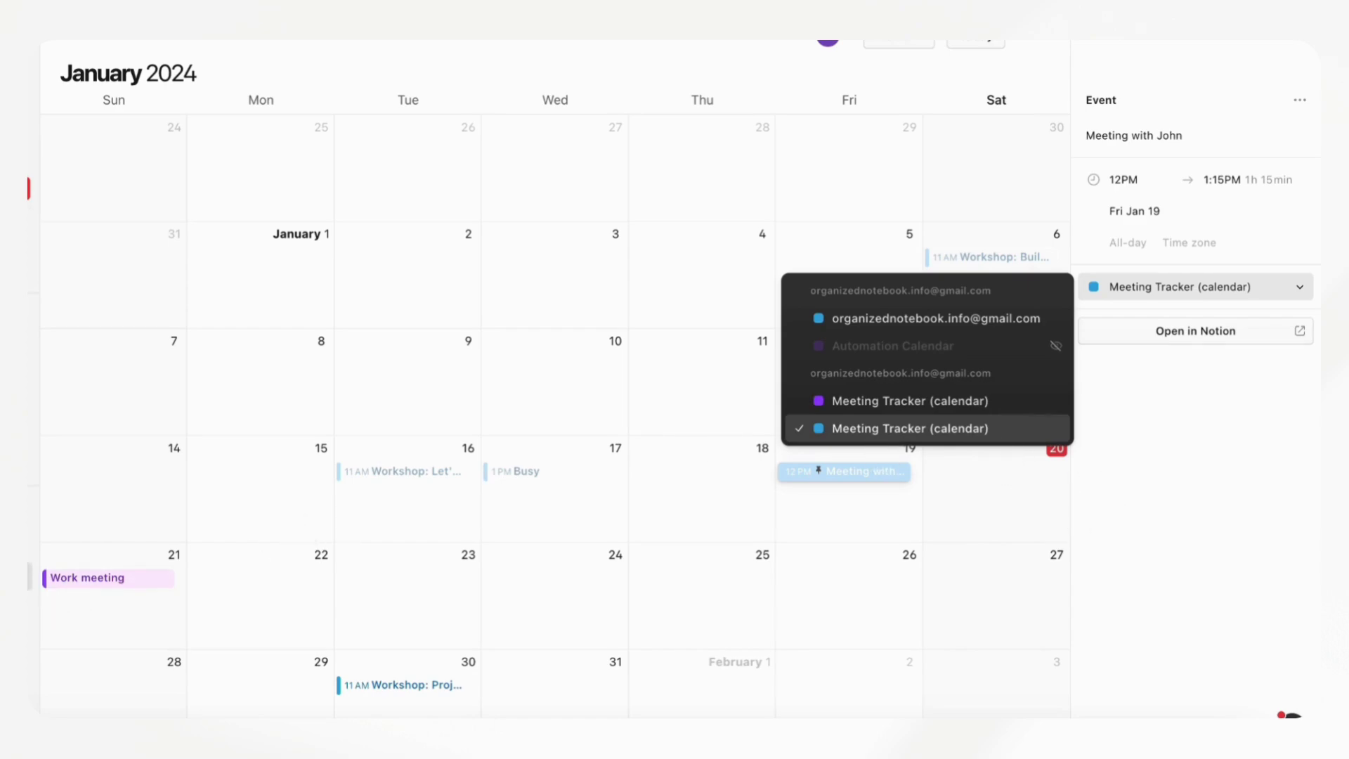
key(Escape)
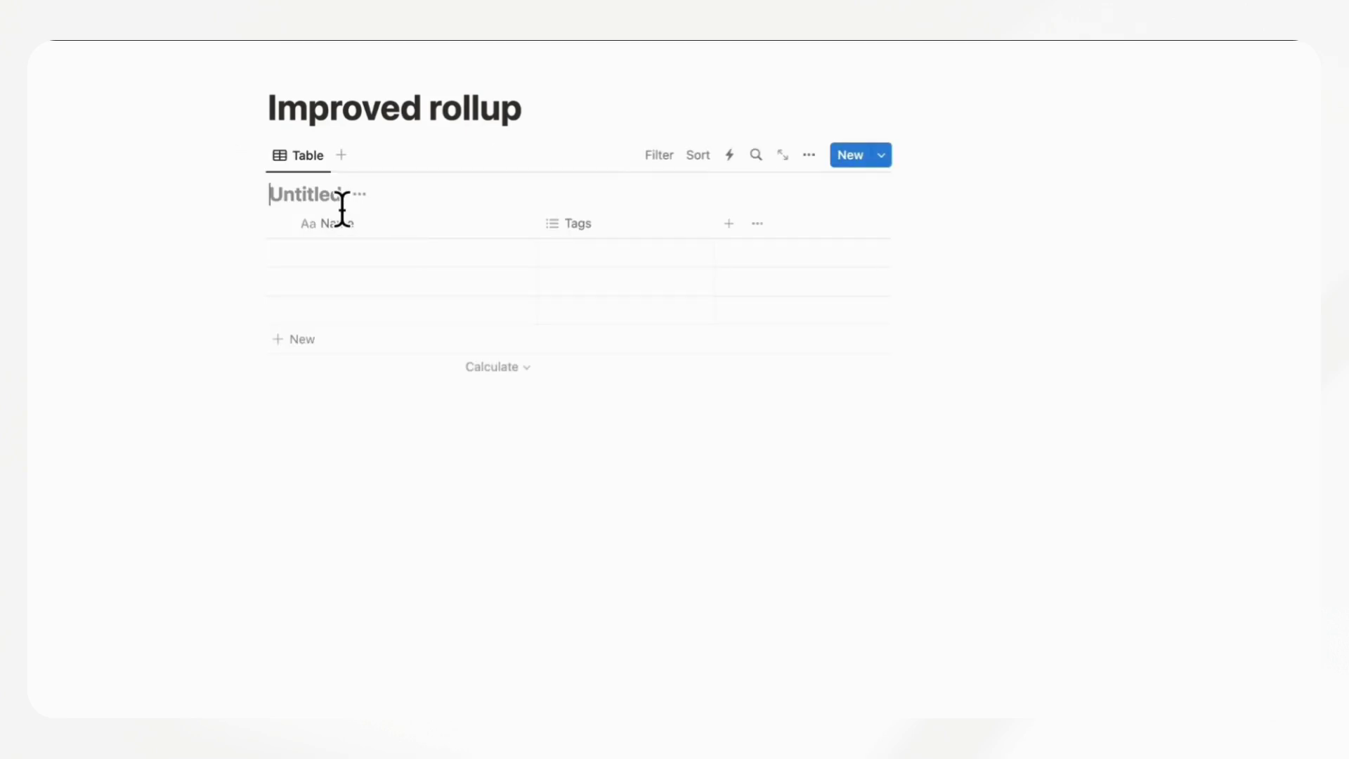
- Title the first table Database 1 and add a second inline table named Database 2
text(Database 1)
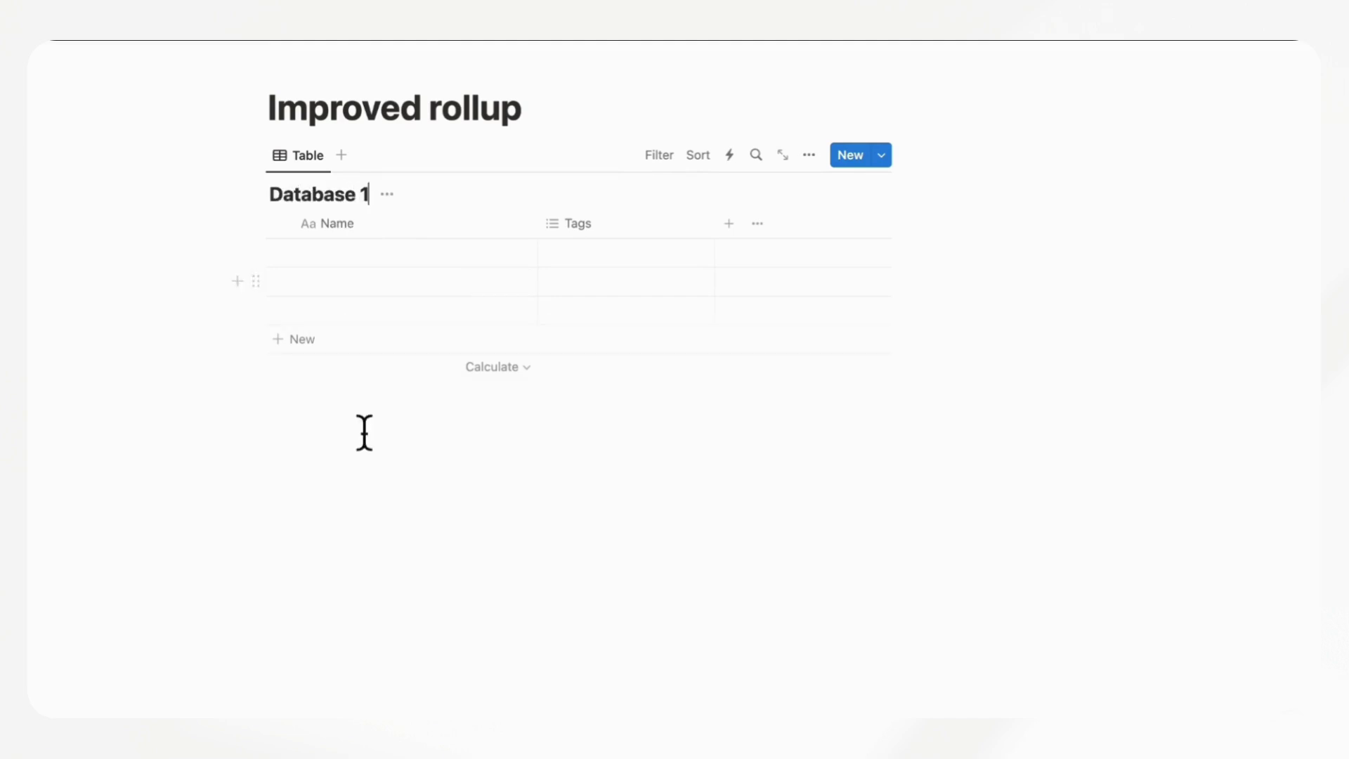
click(361, 444)
text(/data)
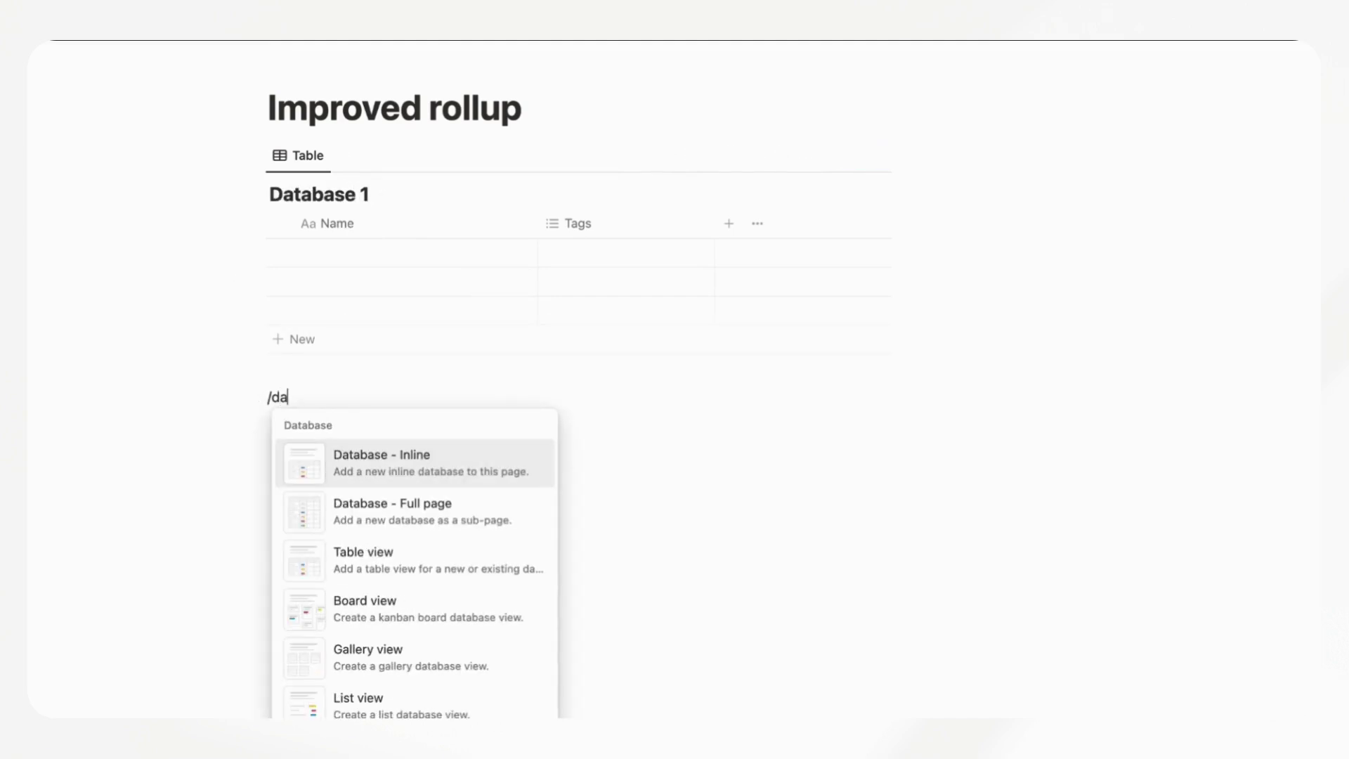
click(375, 458)
text(Database 2)
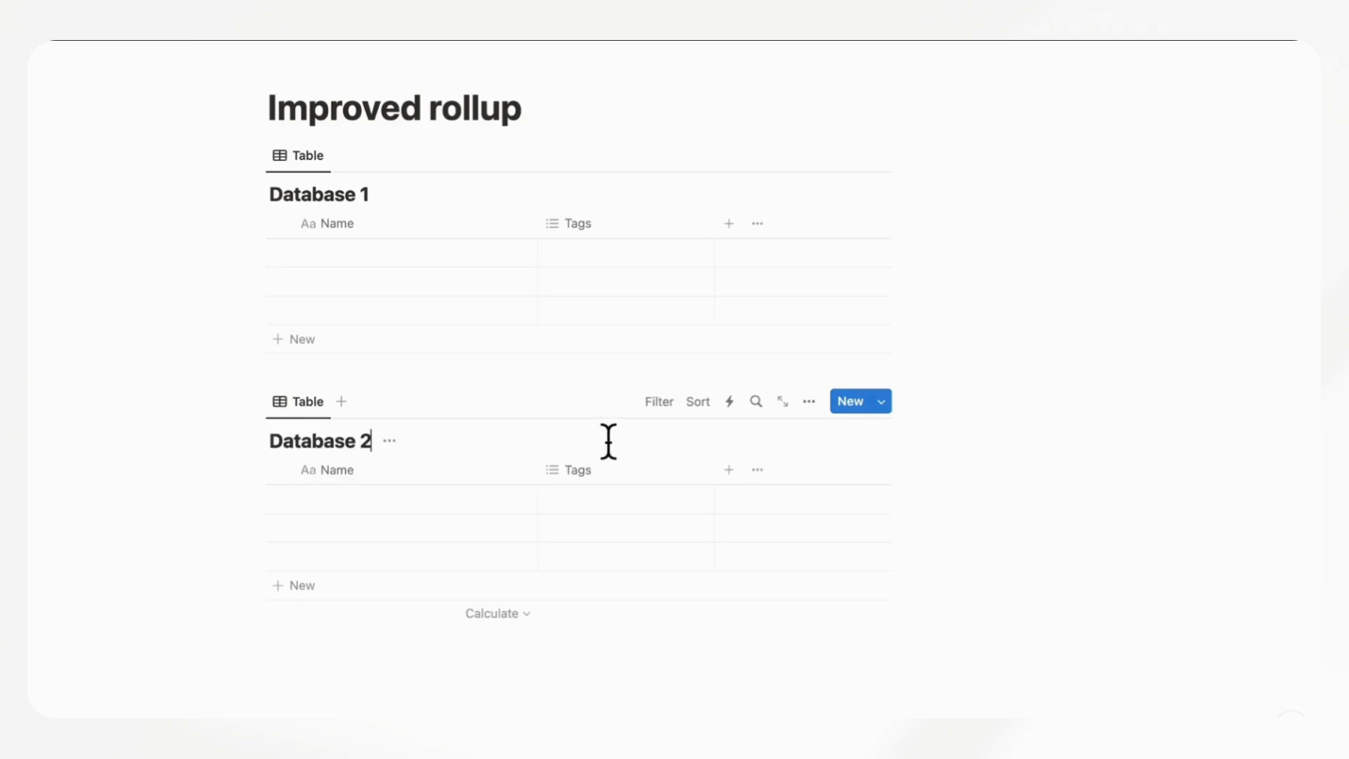
click(547, 376)
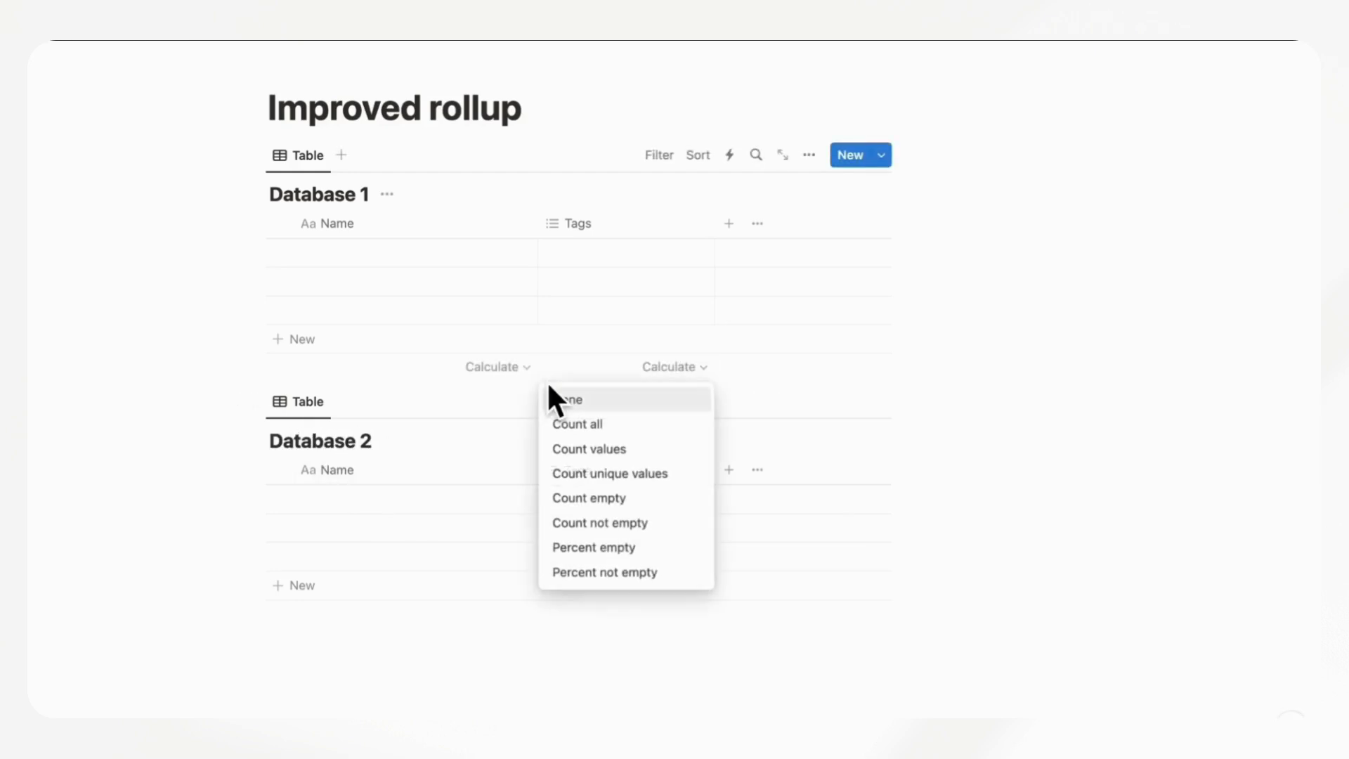
click(782, 365)
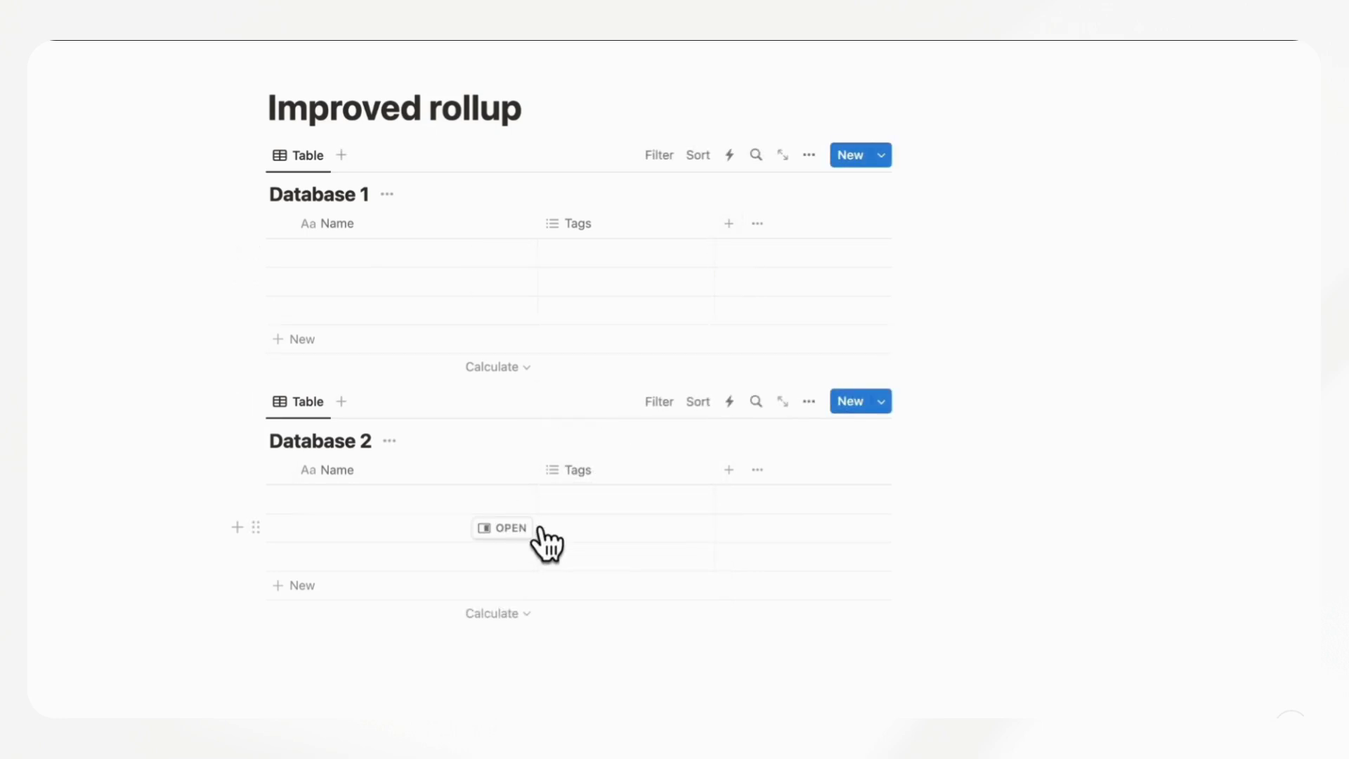
- Add a Relation property to Database 1 linking it two-way to Database 2
click(729, 227)
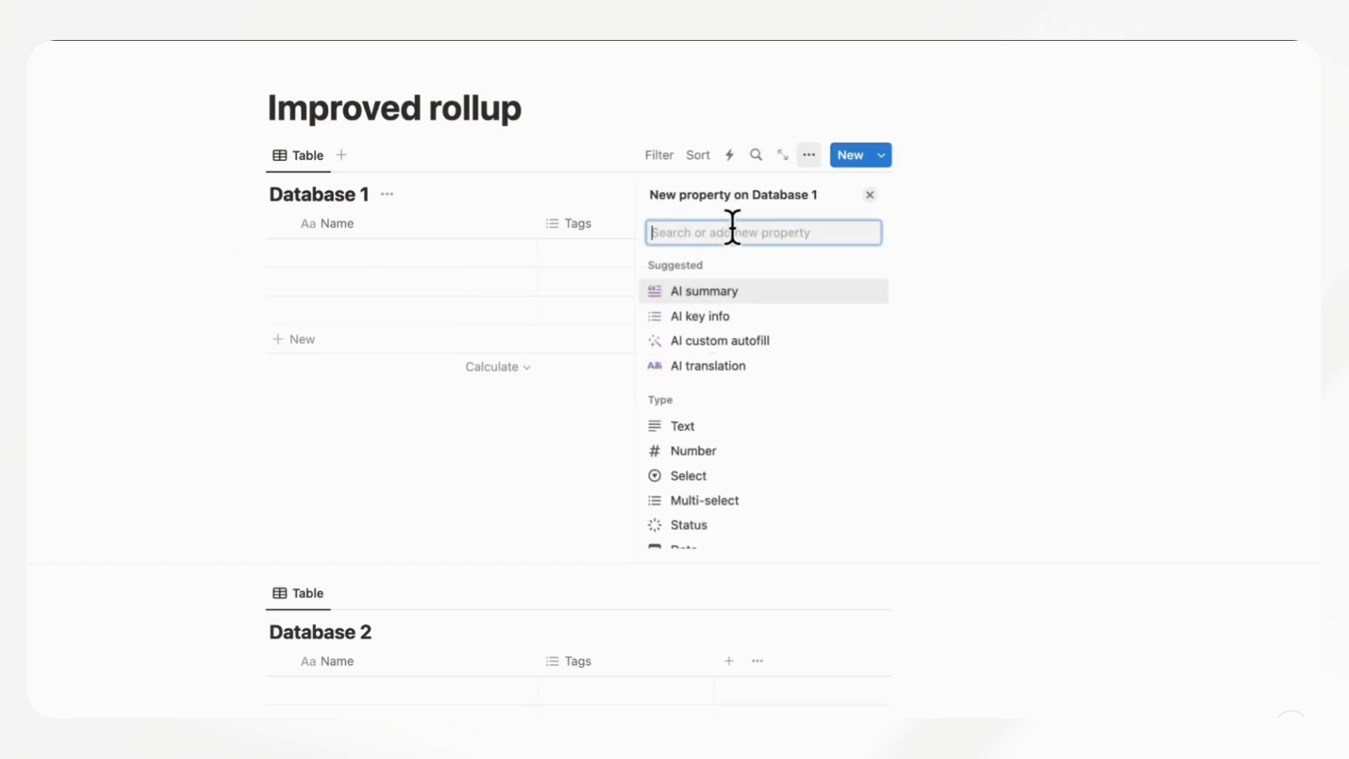
text(relation)
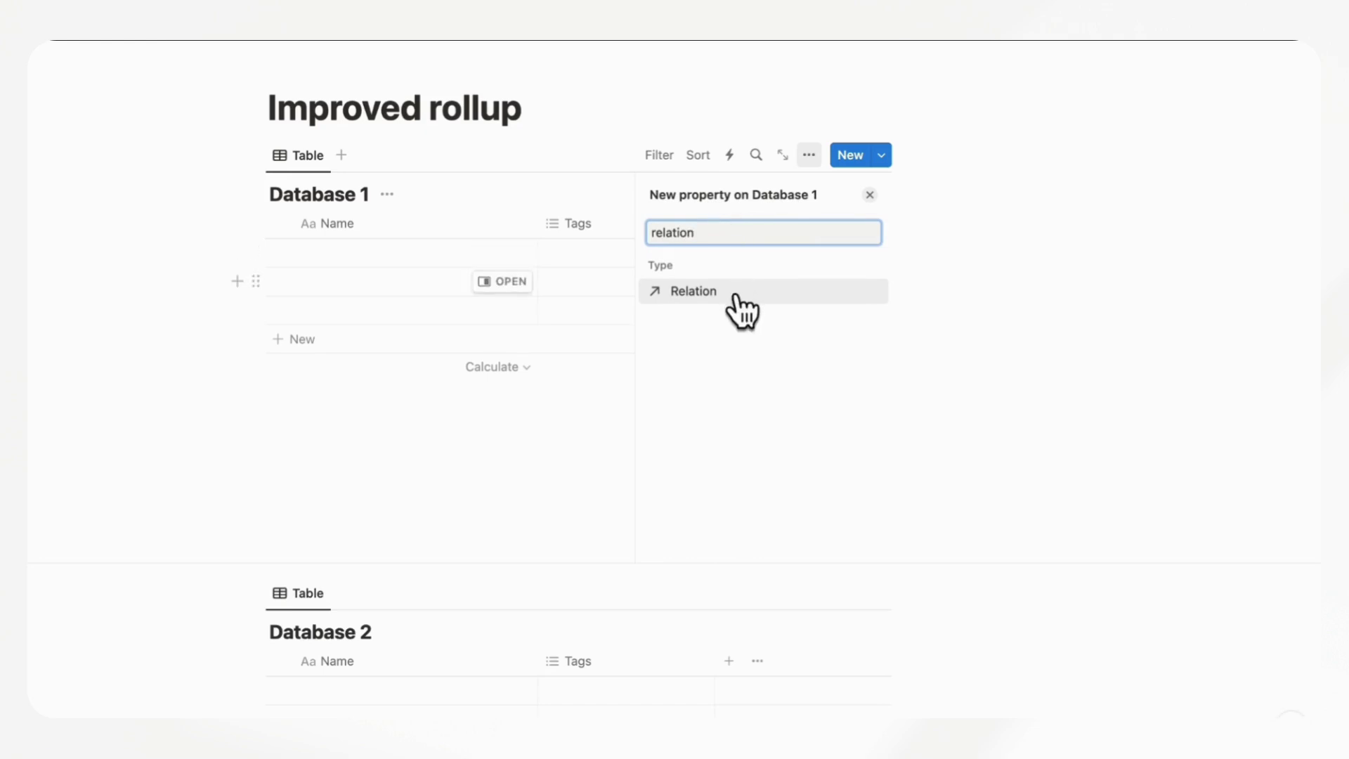
click(735, 292)
click(794, 309)
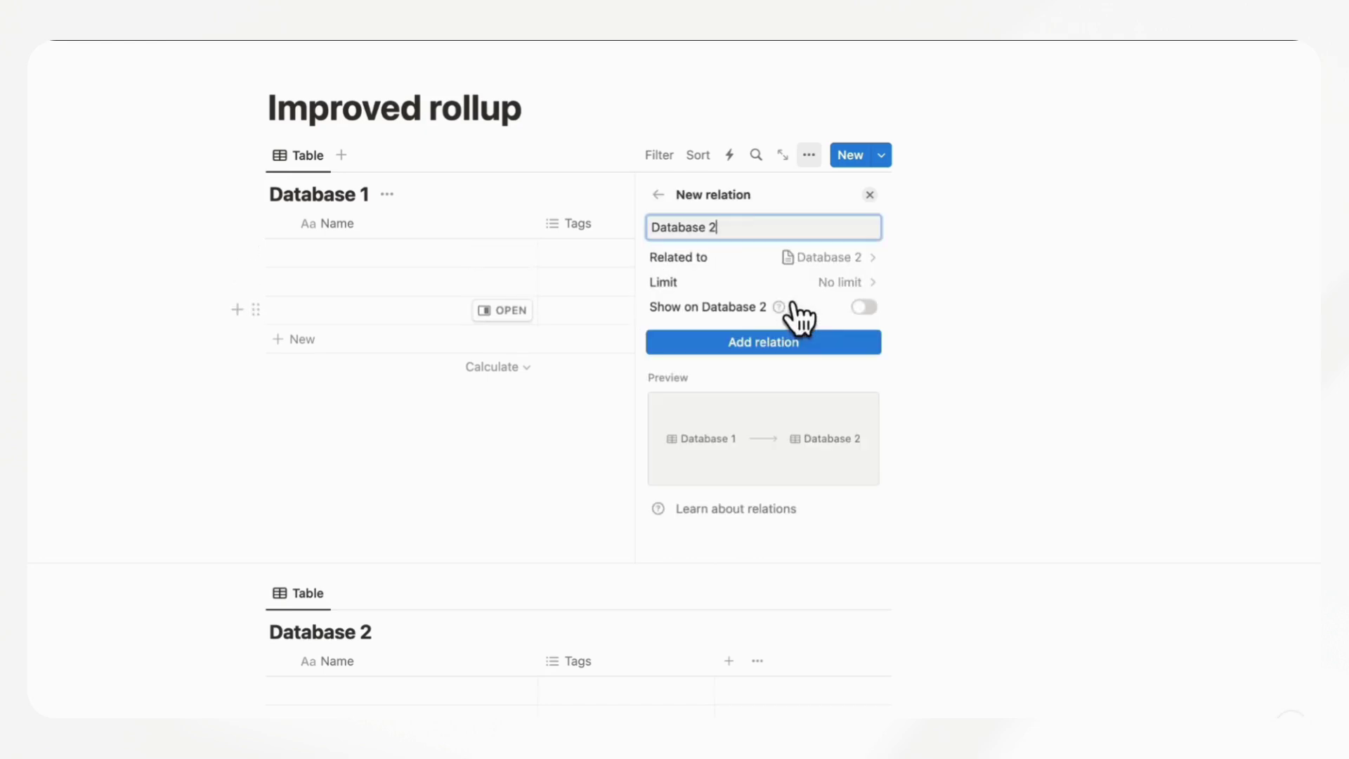
click(864, 308)
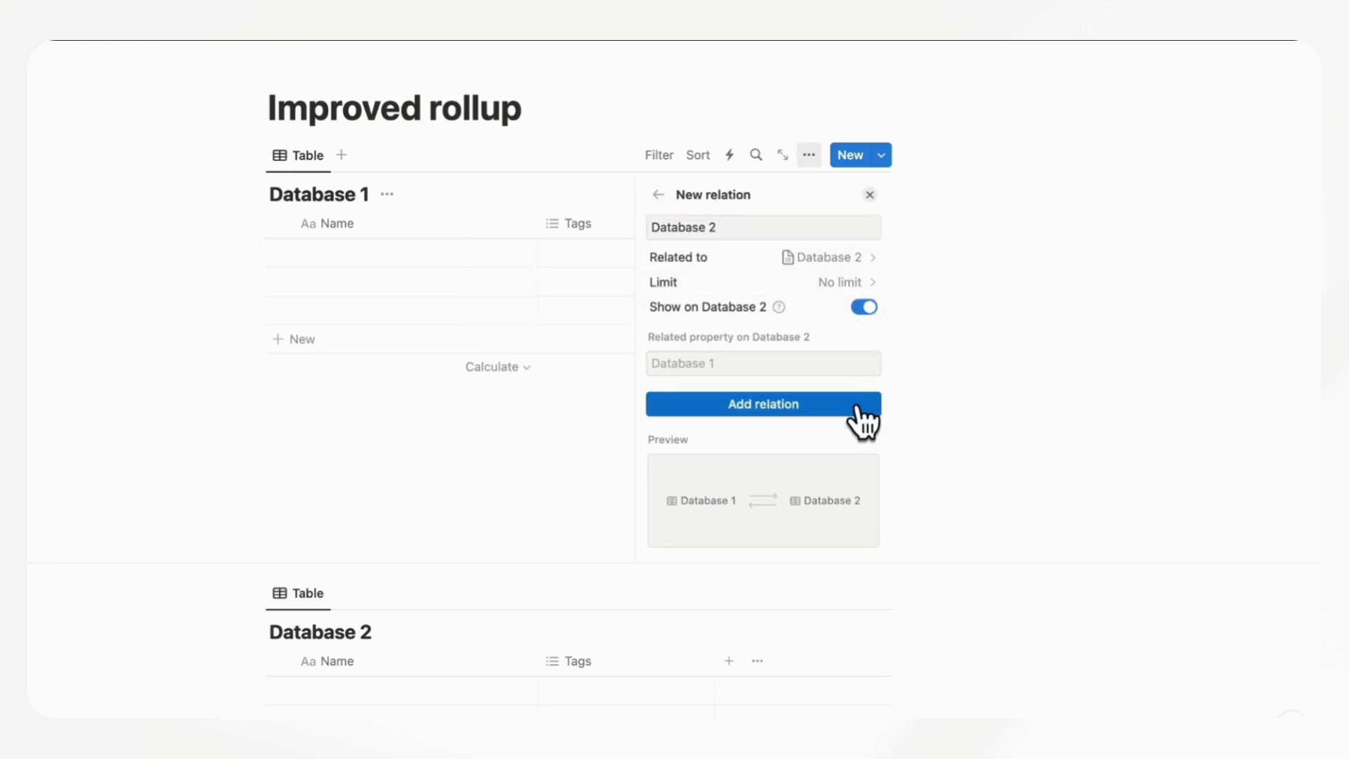
click(858, 403)
- Name Database 2's rows Task 1 and Task 2
click(870, 195)
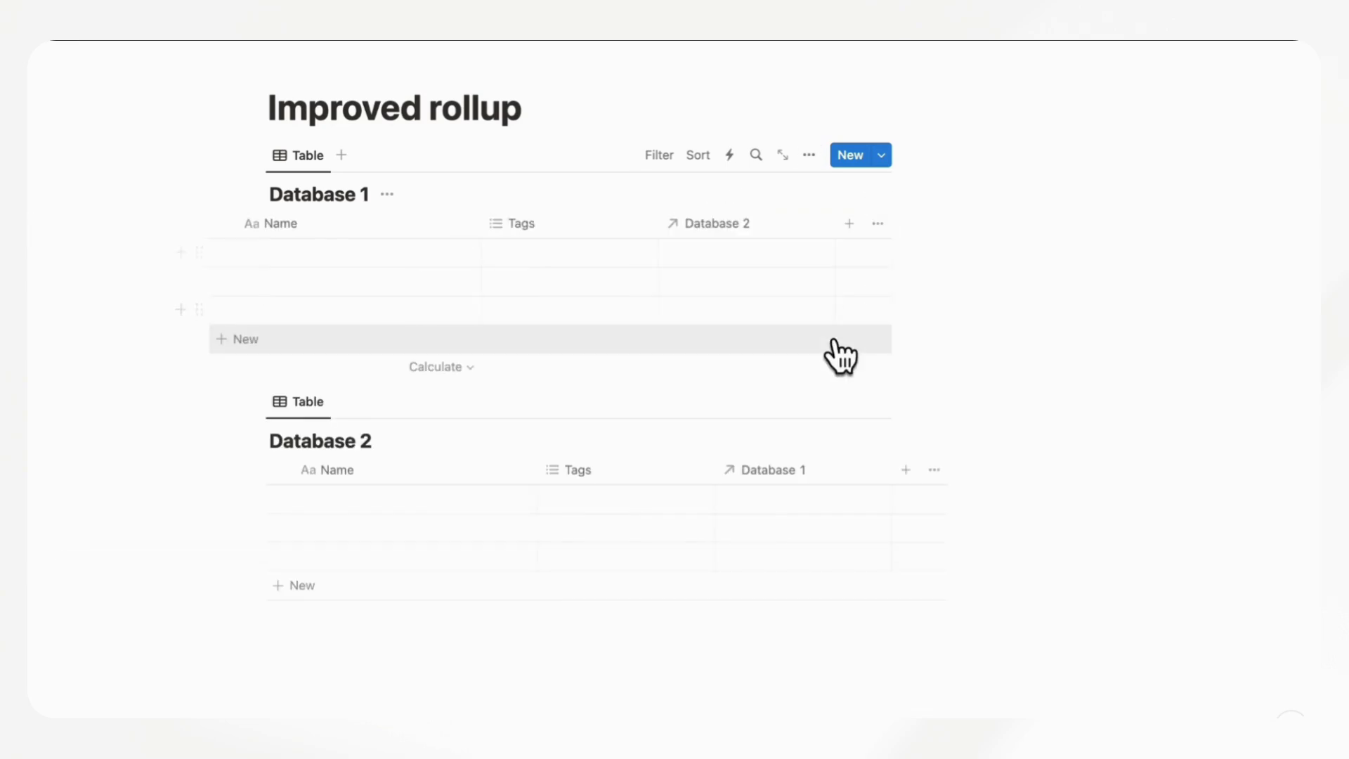
scroll(840, 355, down, 3)
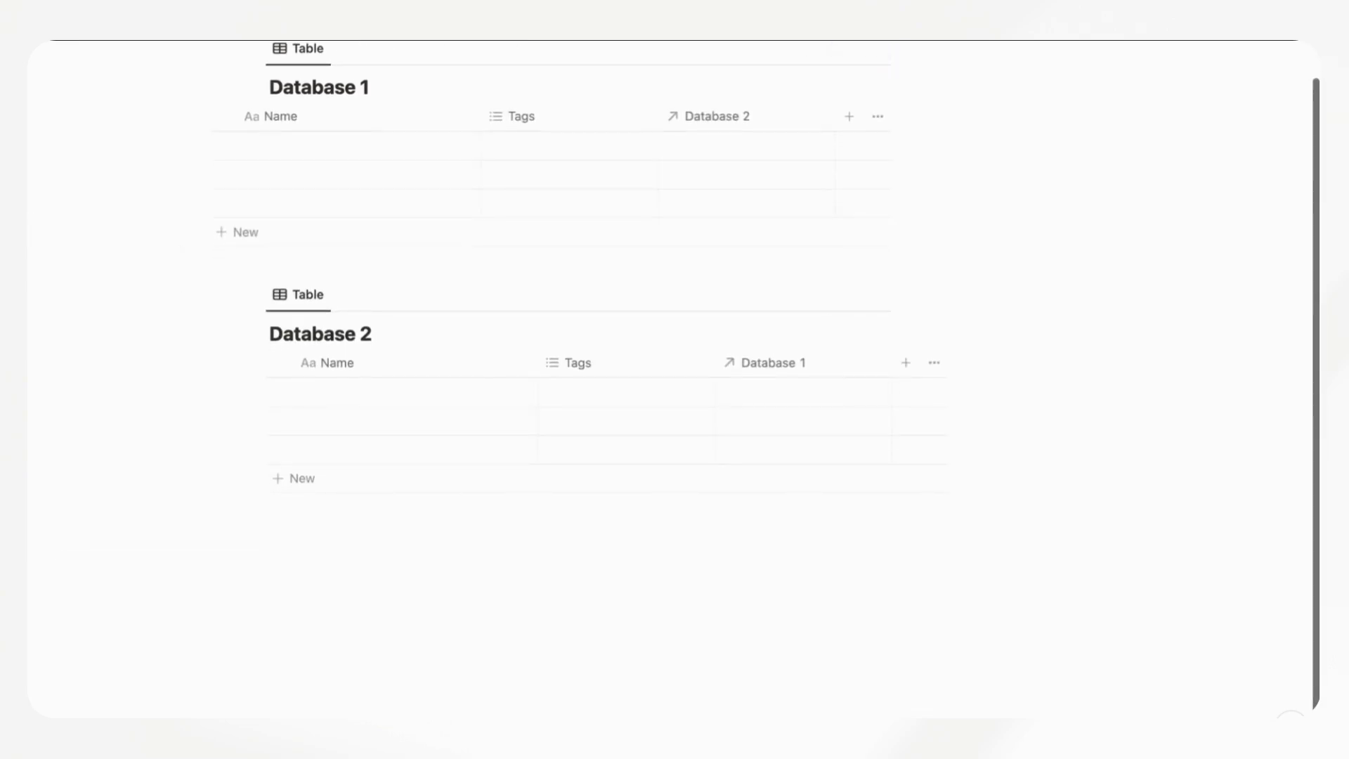
click(399, 392)
text(Task 1)
click(394, 420)
text(Task 2)
key(Return)
- Tag Task 1 with a new Tag 1 and Task 2 with a new Tag 2
click(616, 396)
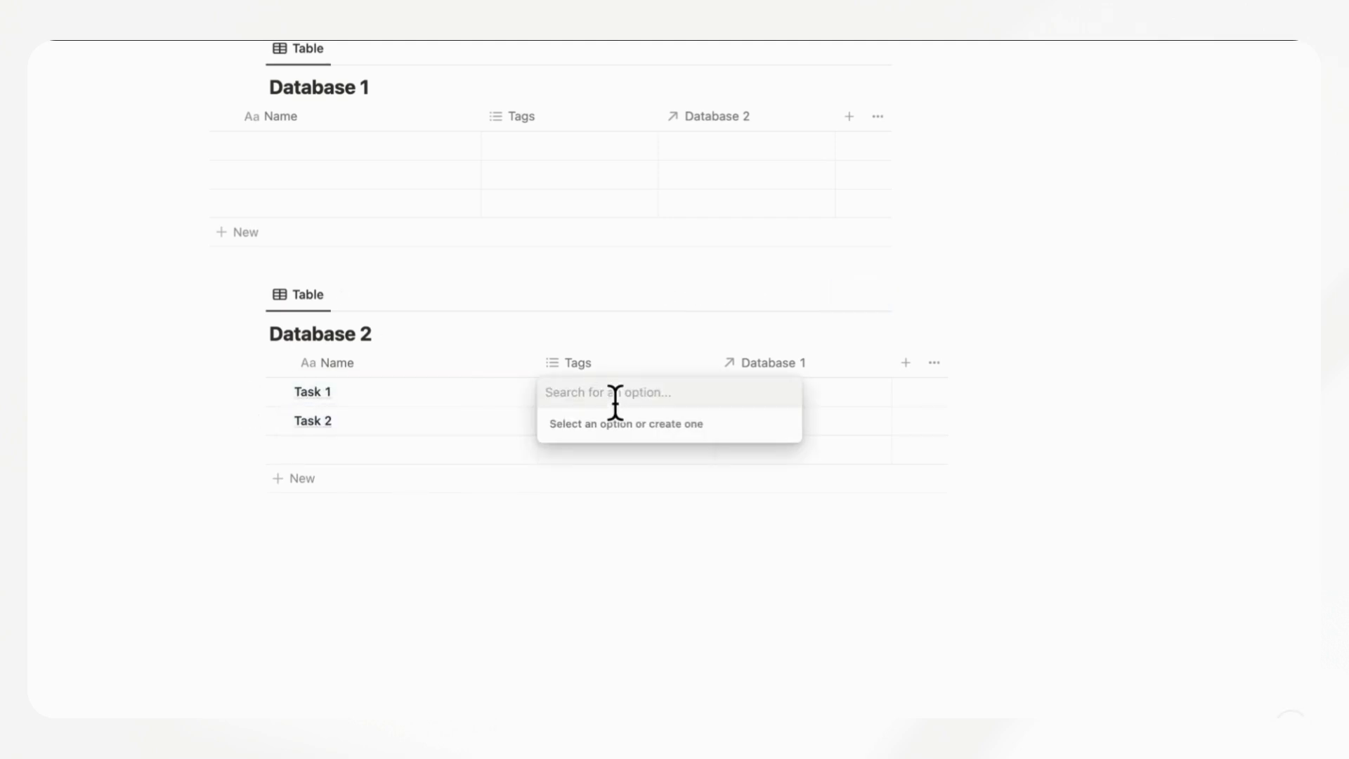
text(Tag 1)
key(Return)
key(Escape)
key(Down)
text(Tag 2)
key(Return)
key(Escape)
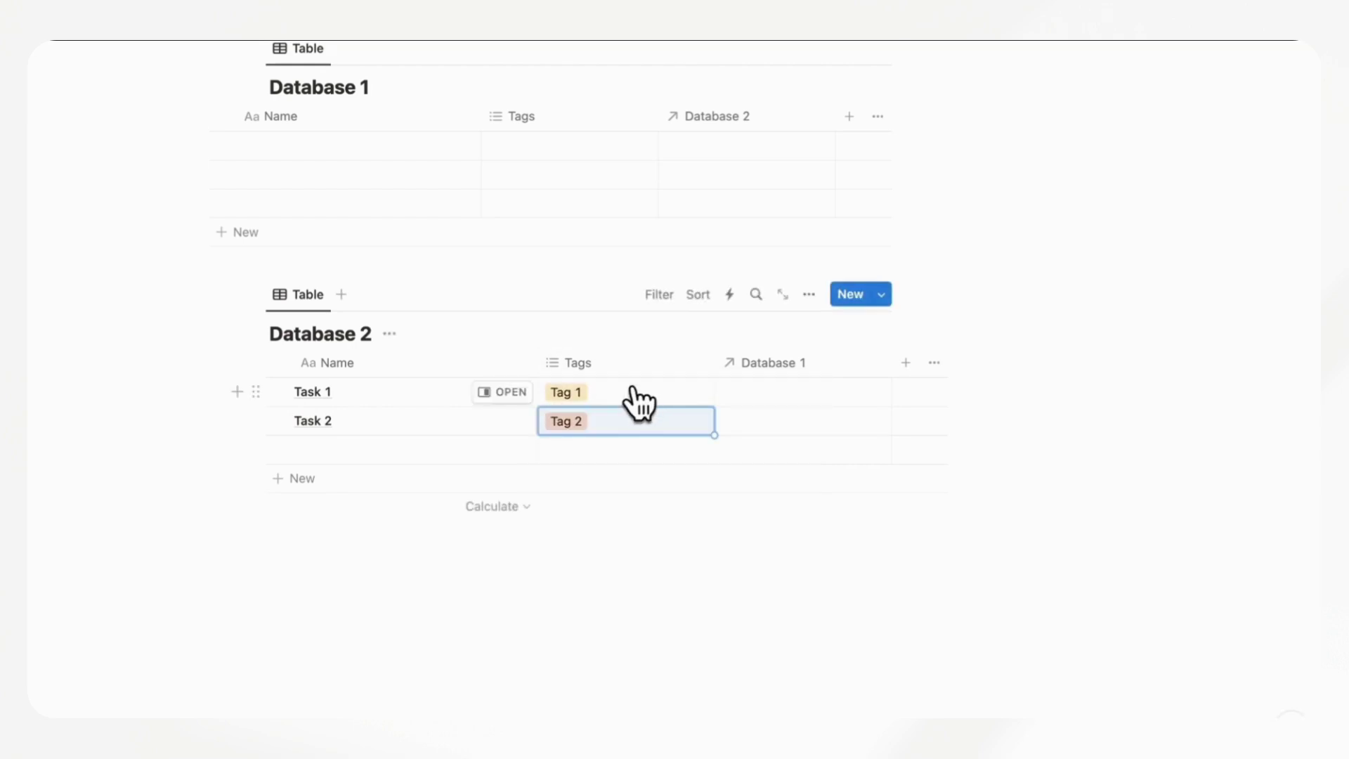
- Link Database 1's first row to Task 1 in its relation cell
click(744, 154)
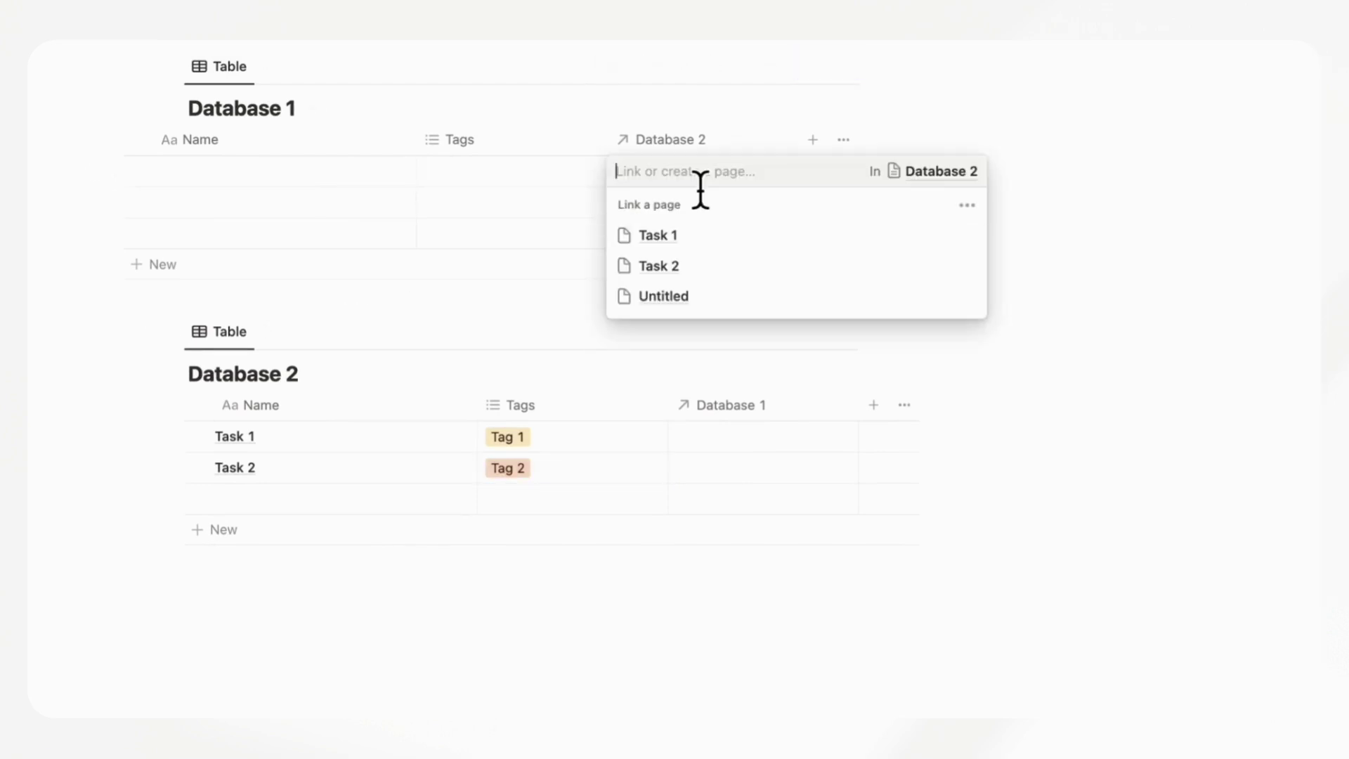
click(724, 236)
key(Escape)
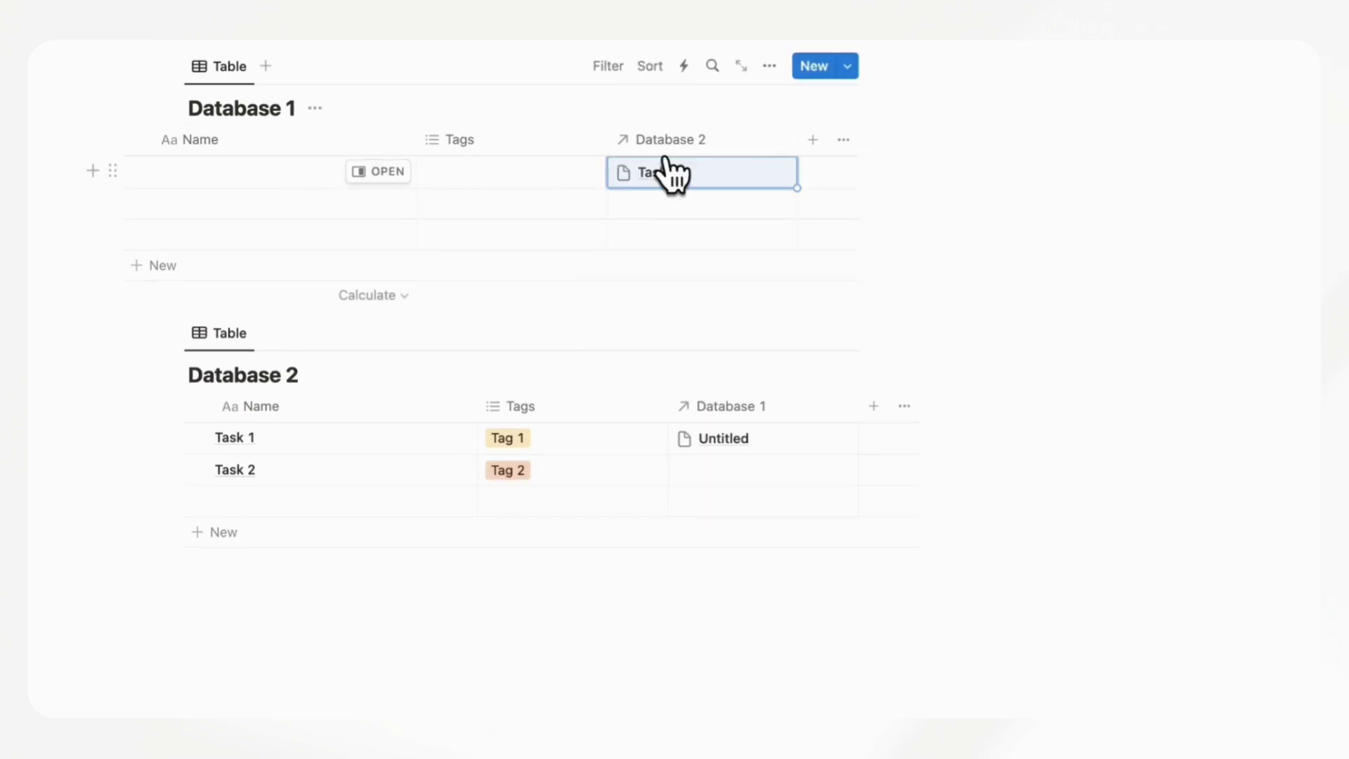
- Add a Rollup column to Database 1 using the Database 2 relation and its Tags property
click(815, 144)
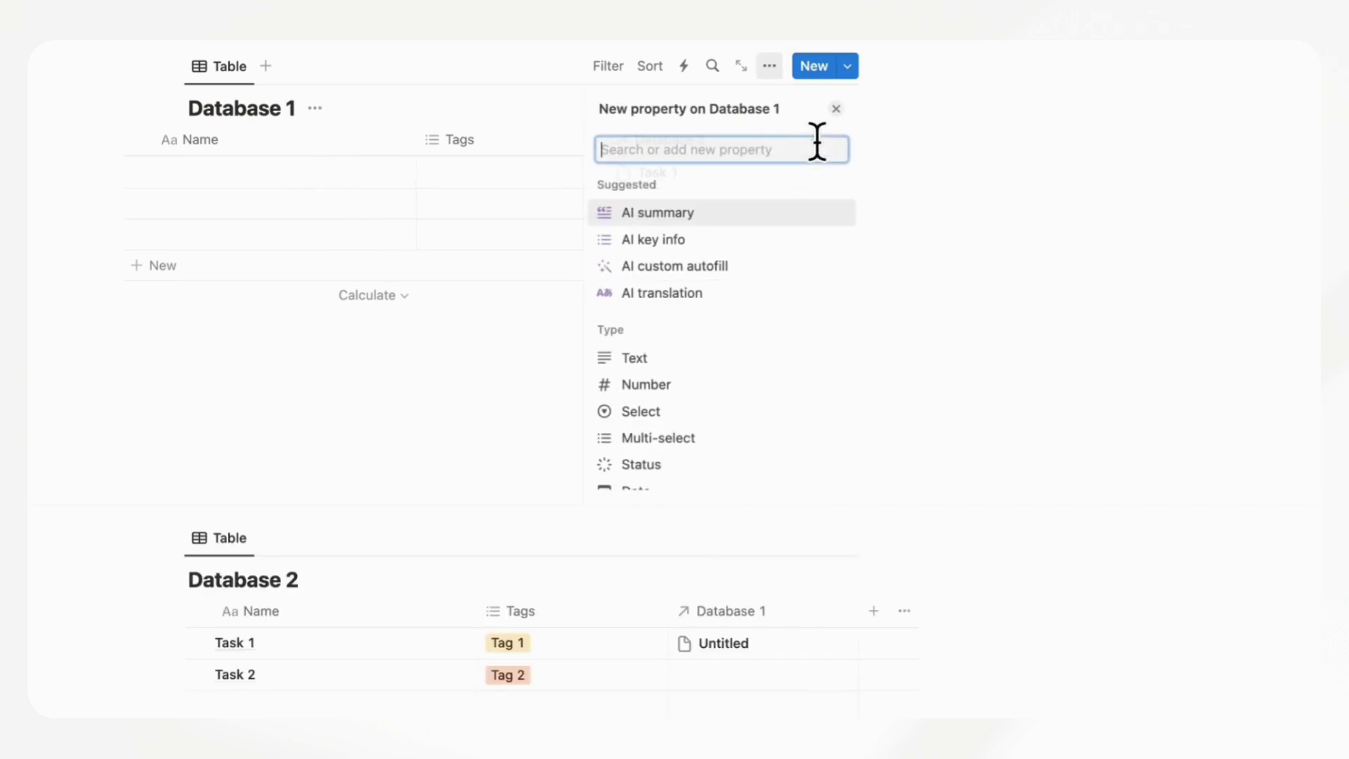
text(roll)
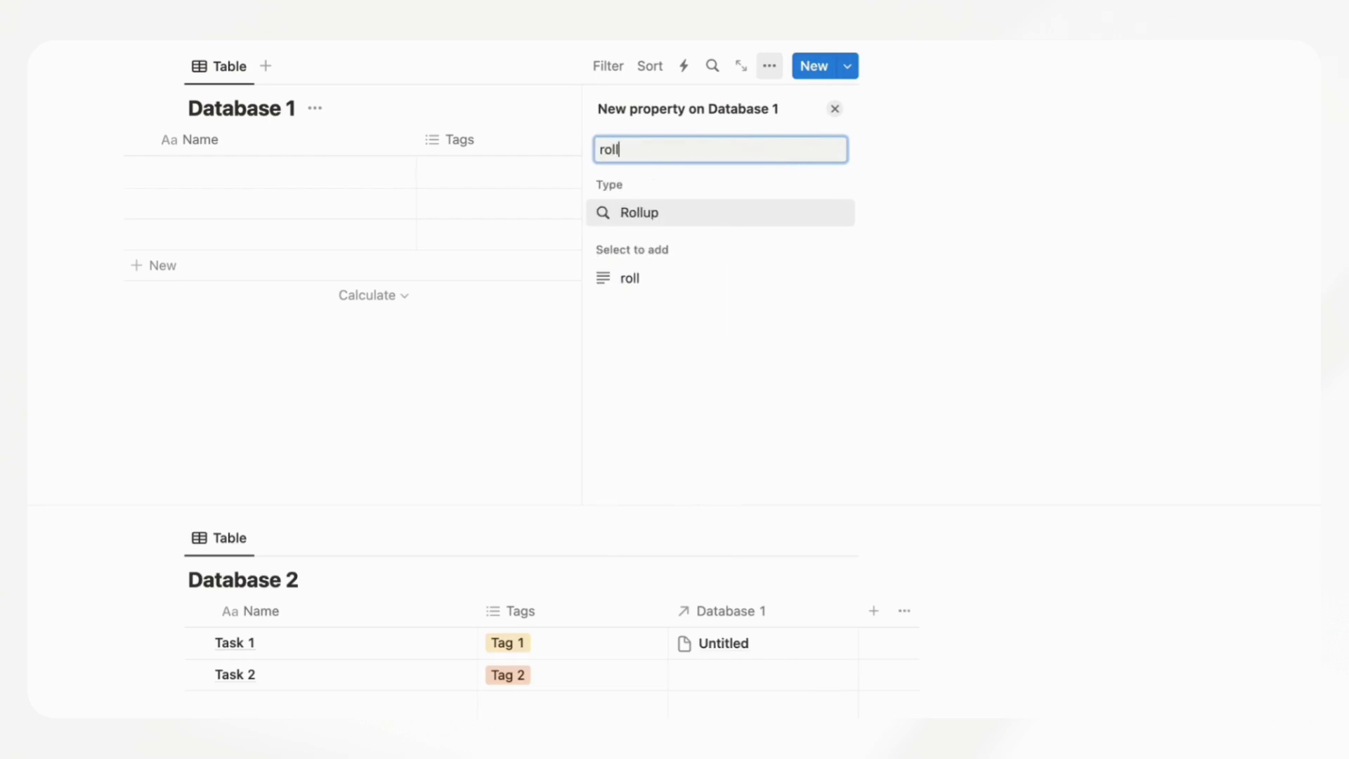
click(747, 214)
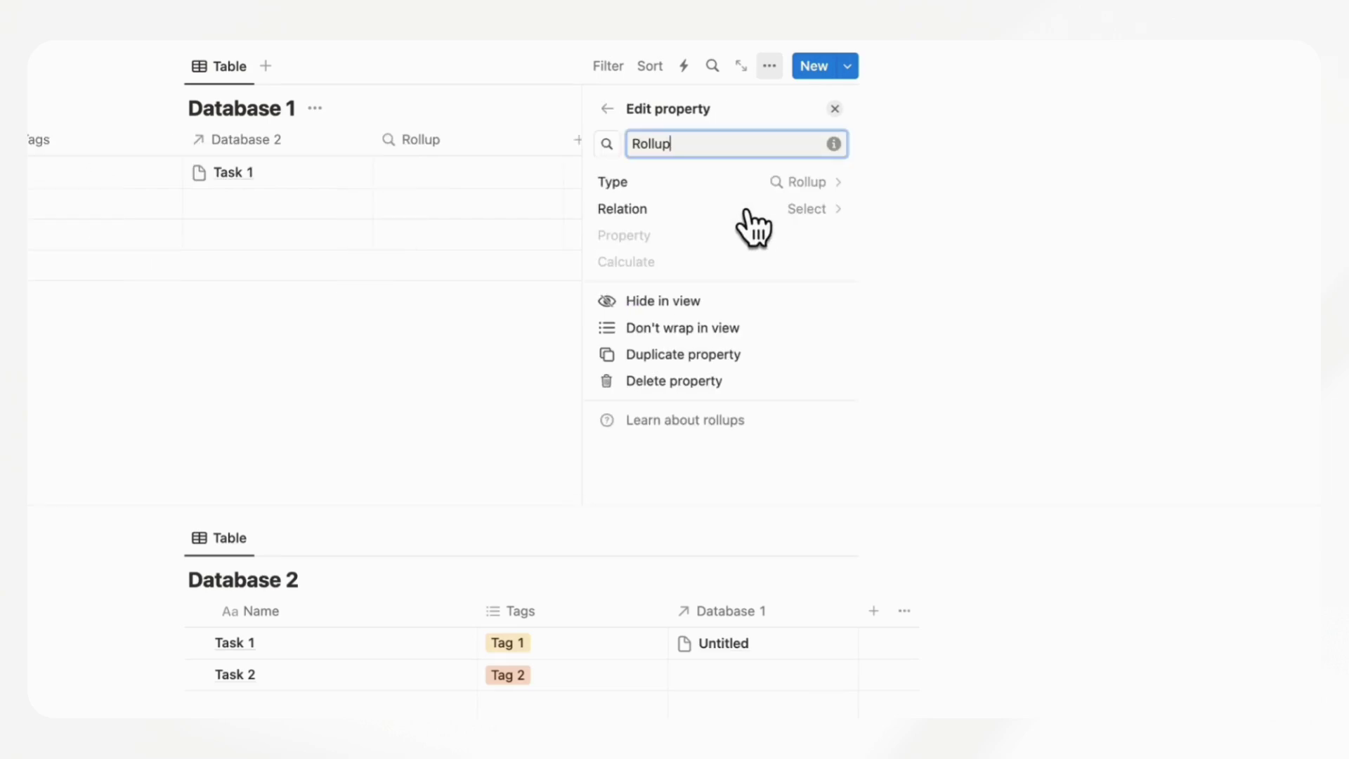
click(809, 210)
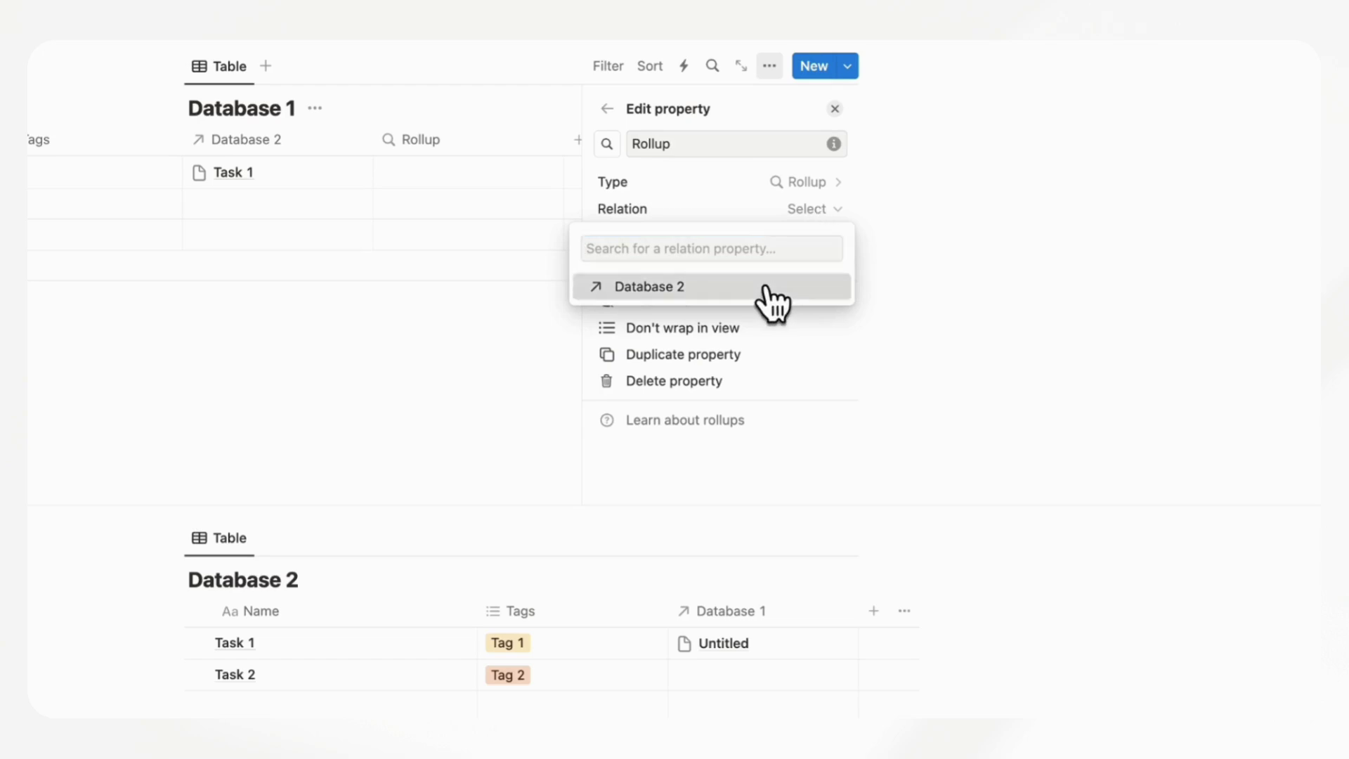
click(769, 286)
click(815, 241)
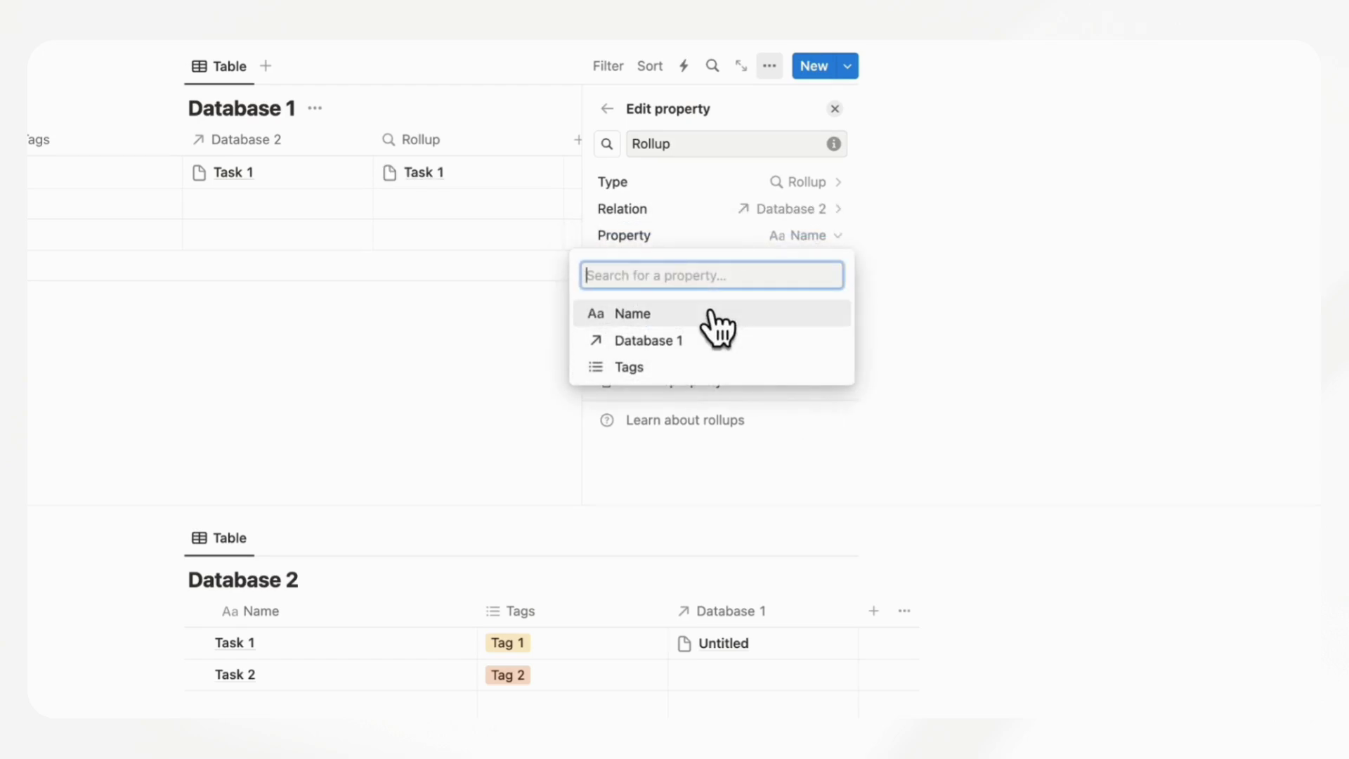
click(738, 367)
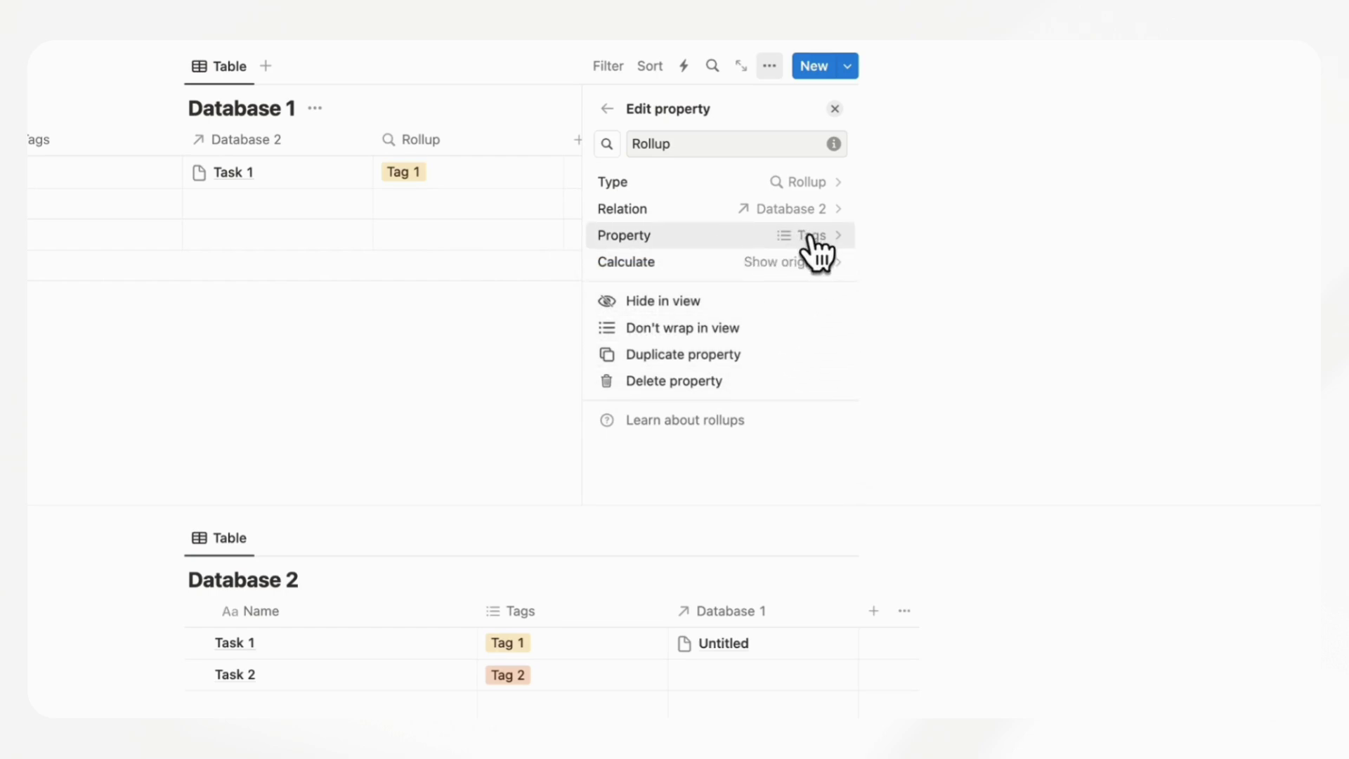
- Add Tag 2 to Task 1's tags in Database 2
click(600, 642)
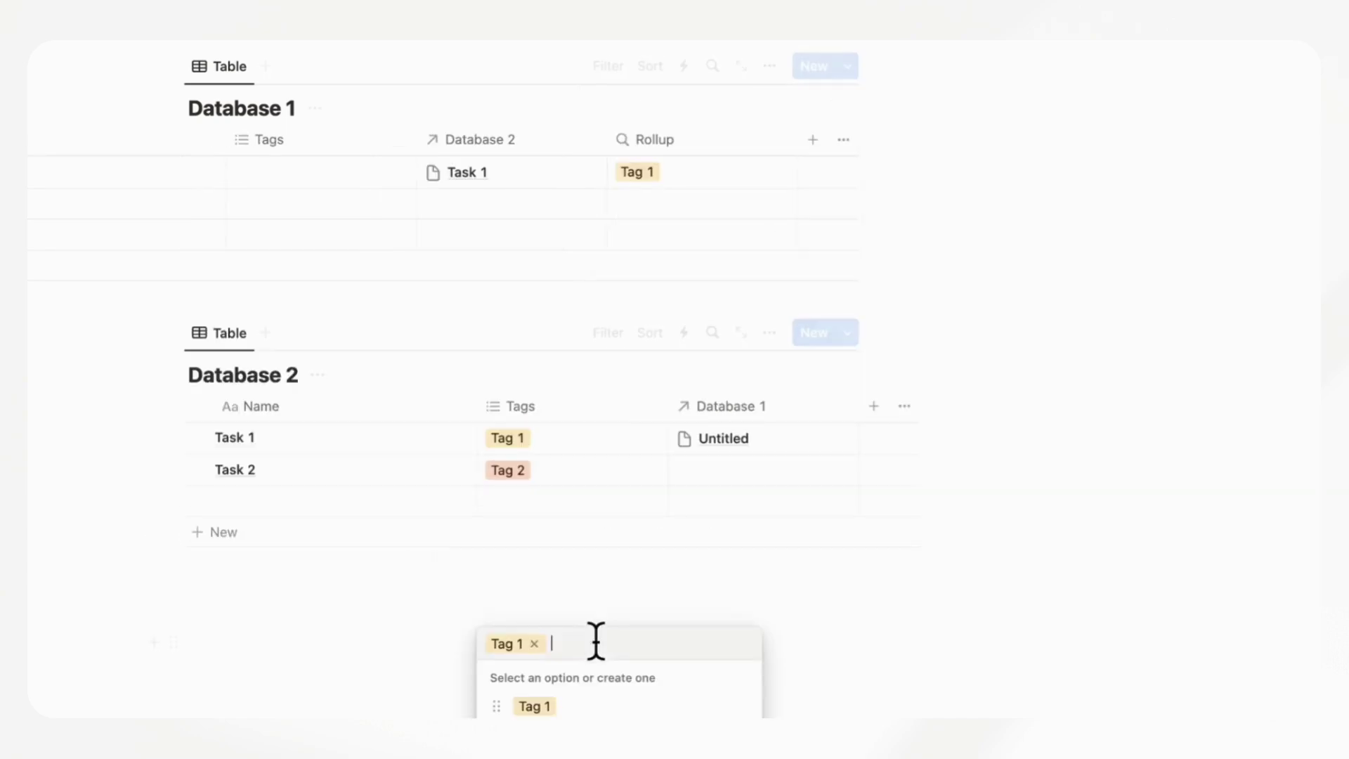
click(569, 444)
click(594, 526)
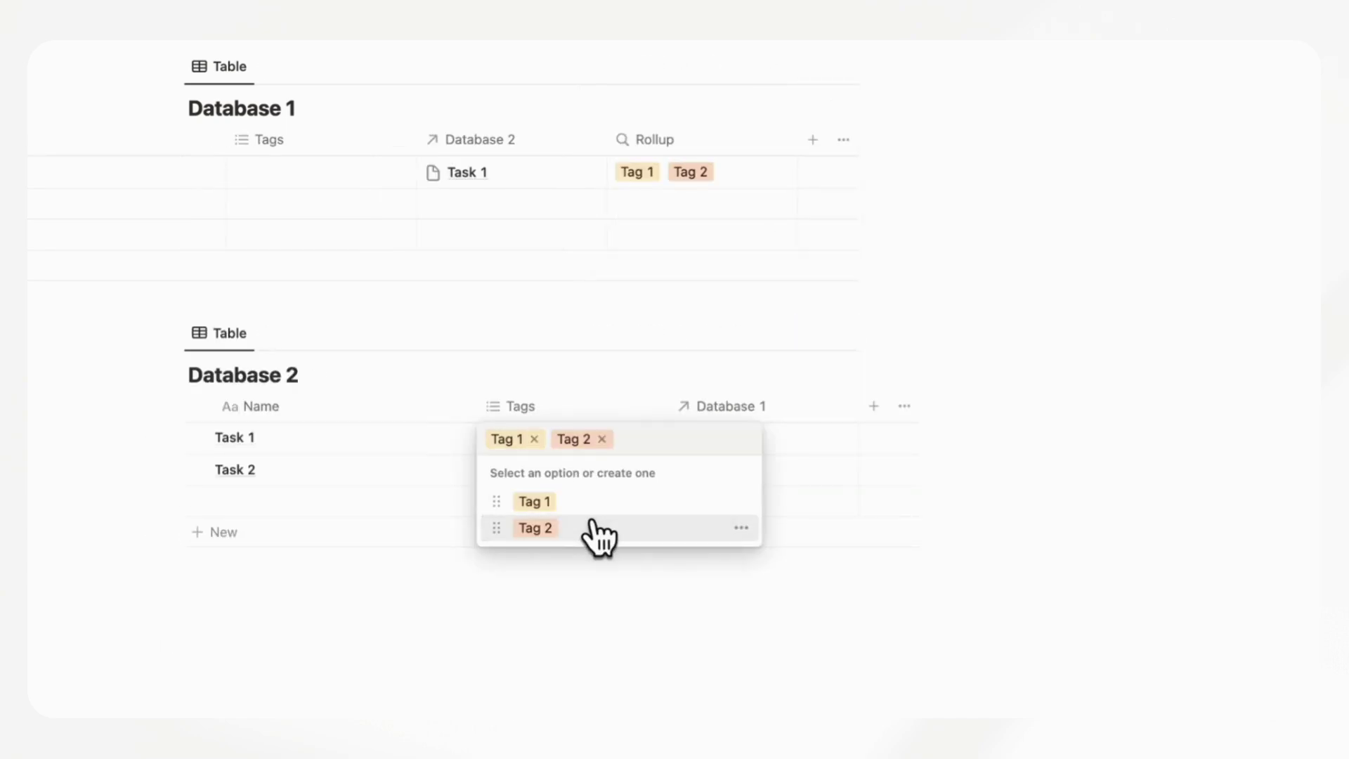
key(Escape)
scroll(590, 376, up, 2)
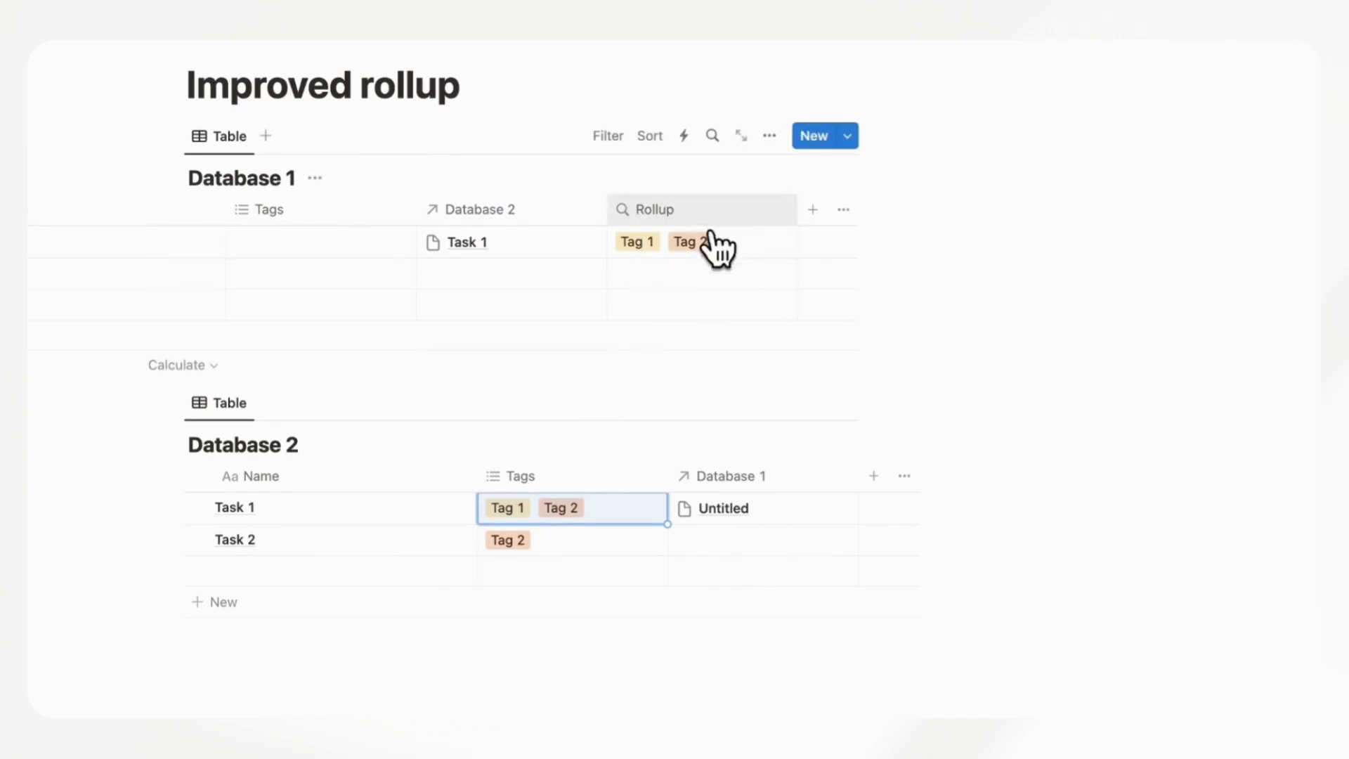
- Set the Rollup to roll up Tags with Show original, then close the Properties panel
click(689, 211)
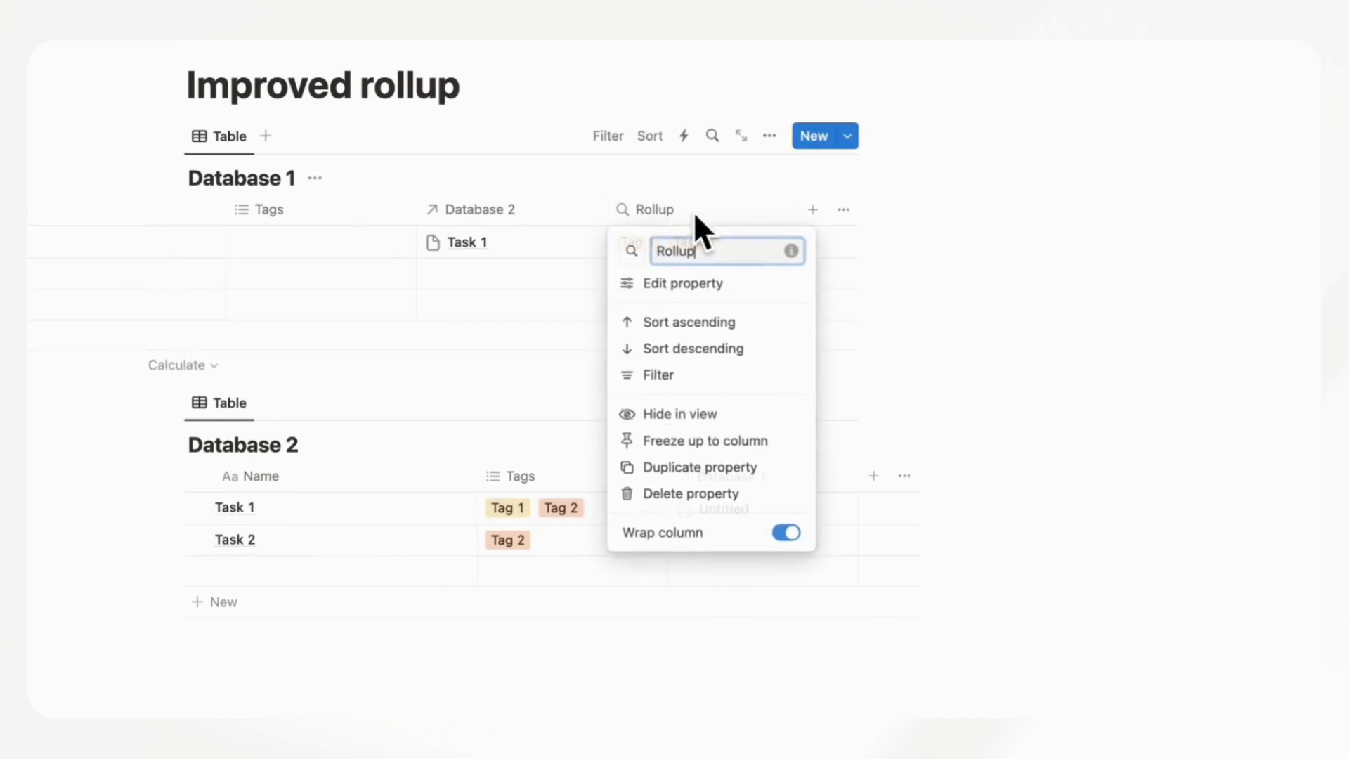
click(738, 283)
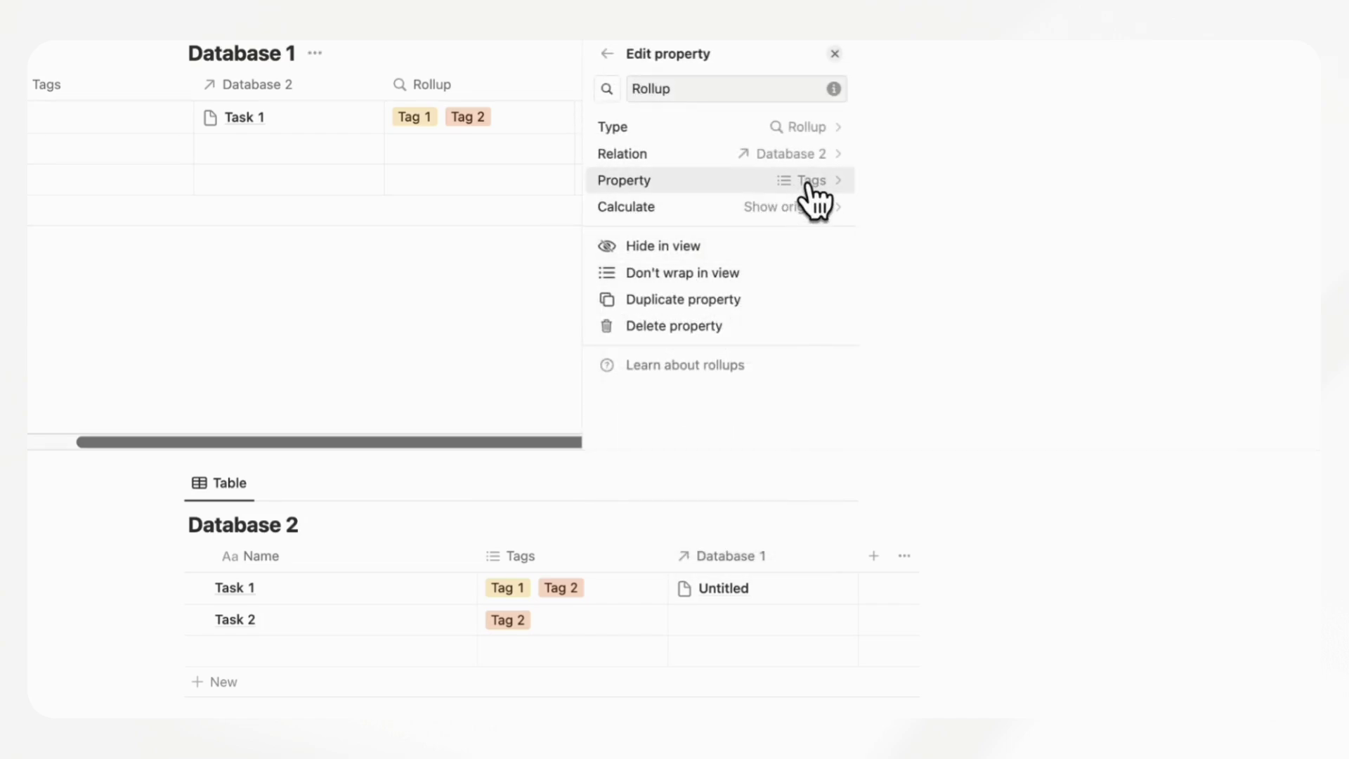
click(805, 191)
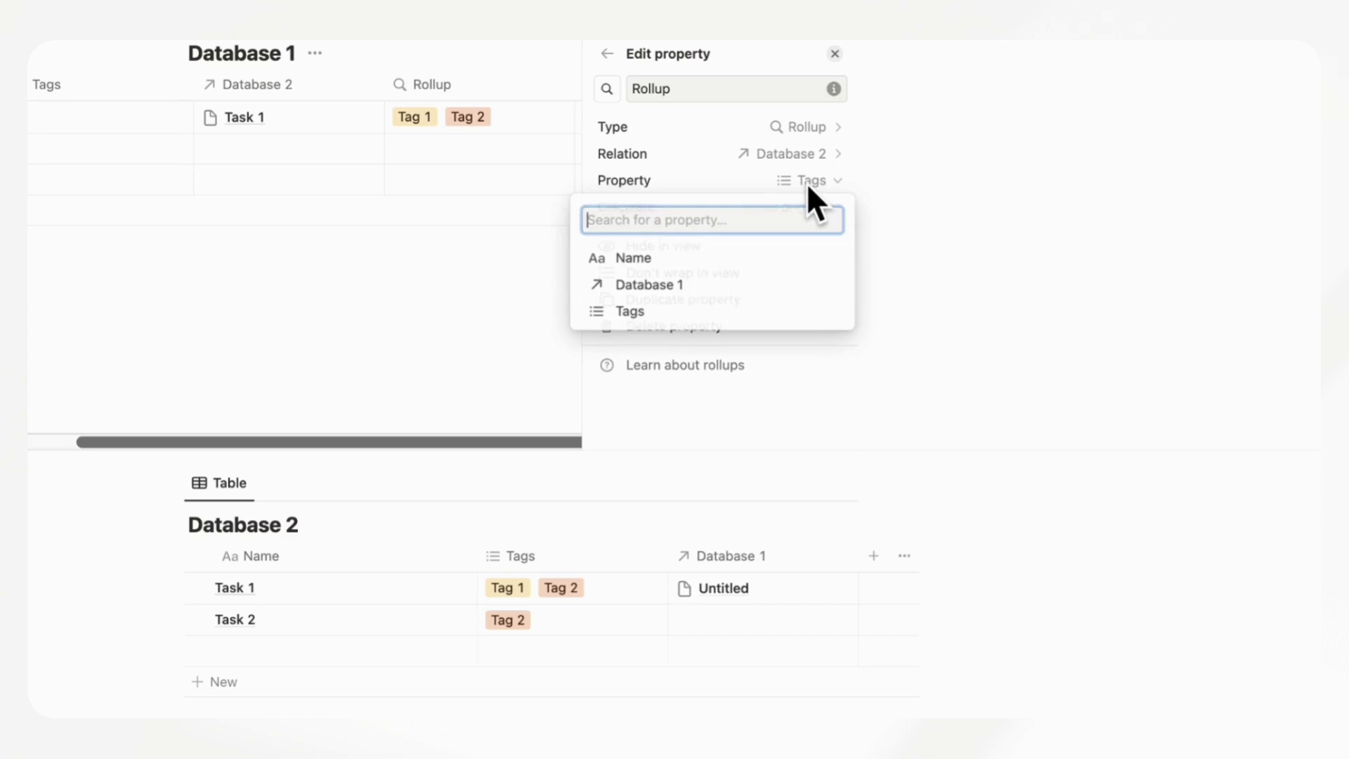
click(738, 189)
click(773, 206)
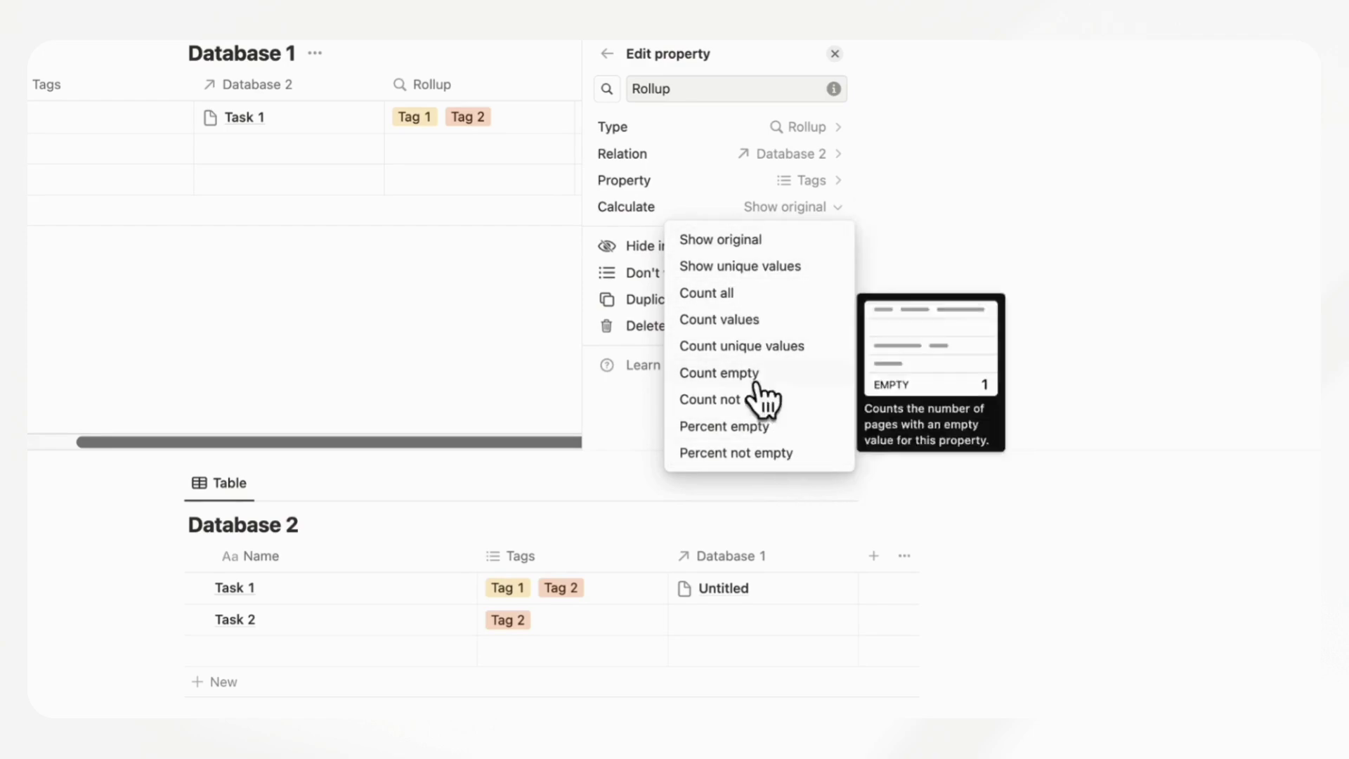
click(836, 56)
click(607, 54)
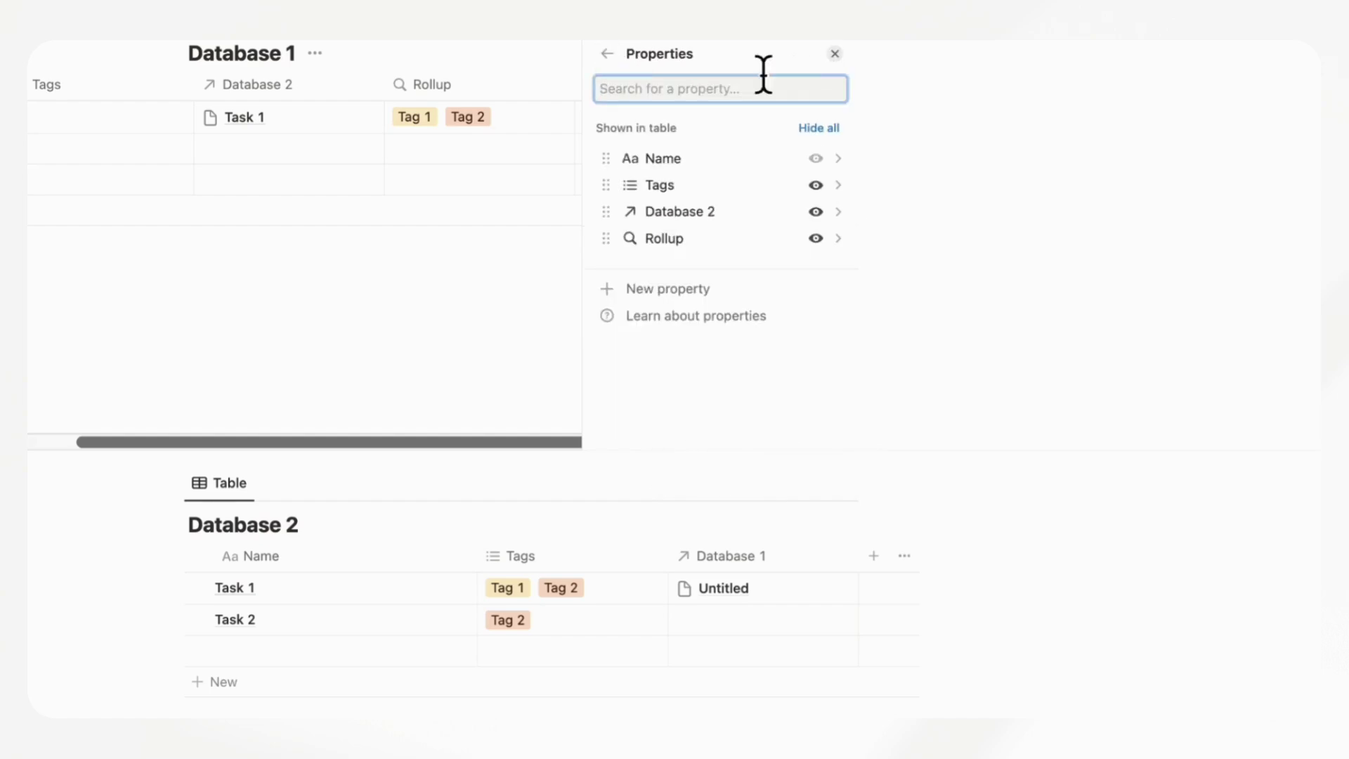
click(835, 53)
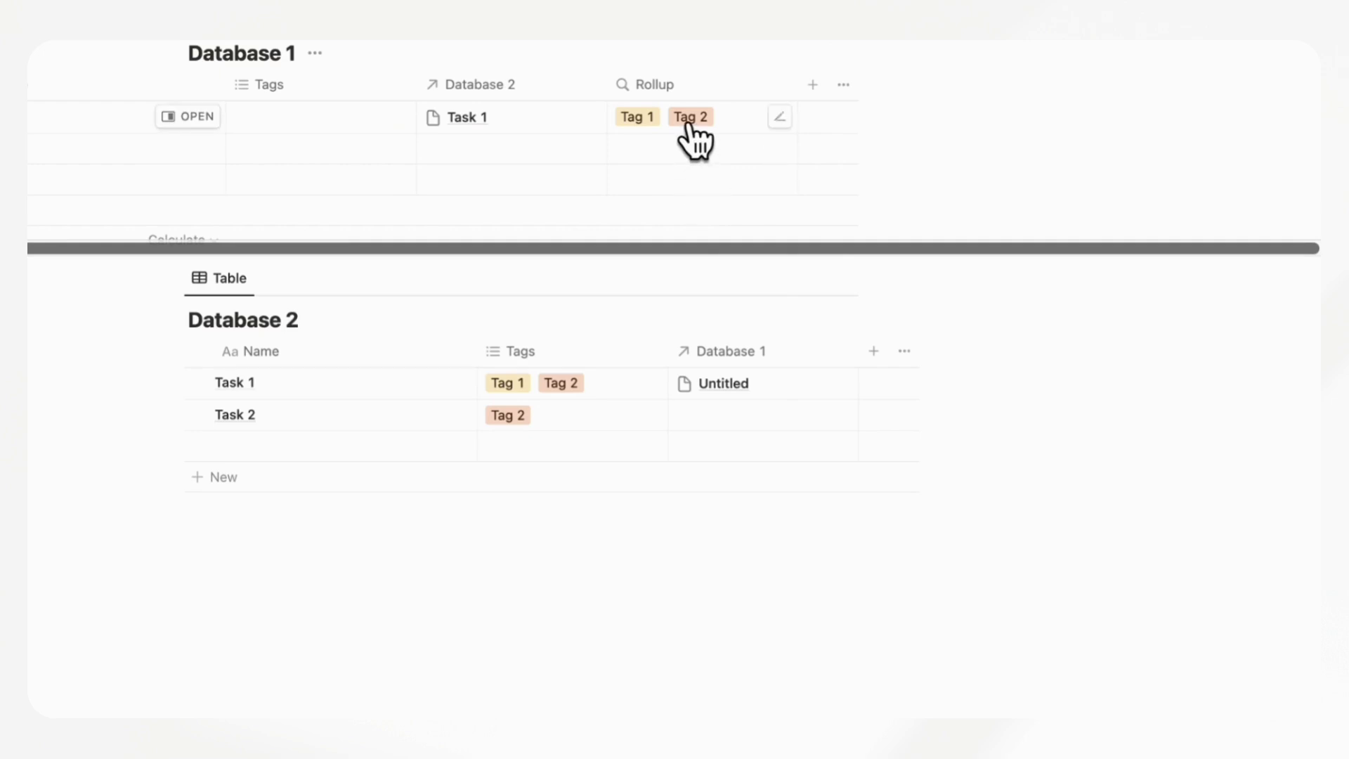
scroll(692, 137, up, 4)
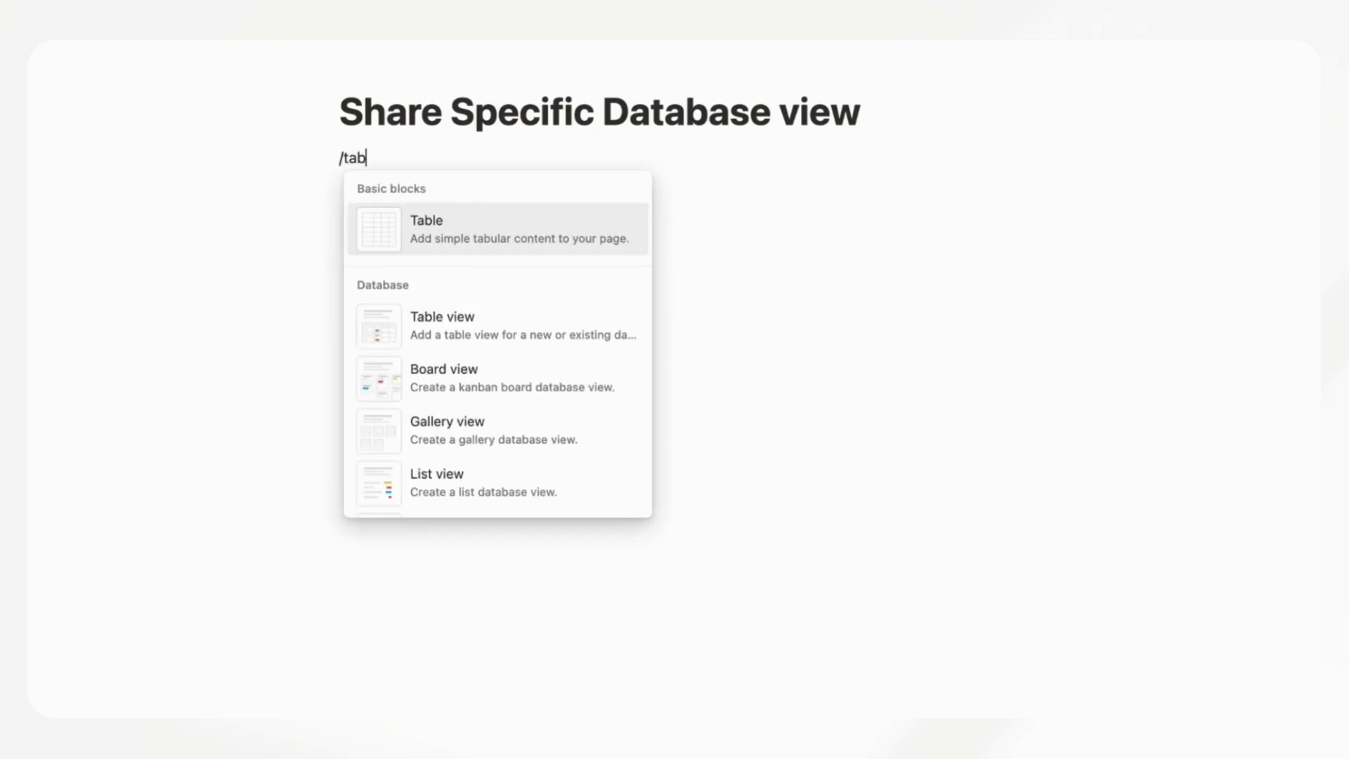
- Insert a table view backed by a new database named Database 1
click(436, 341)
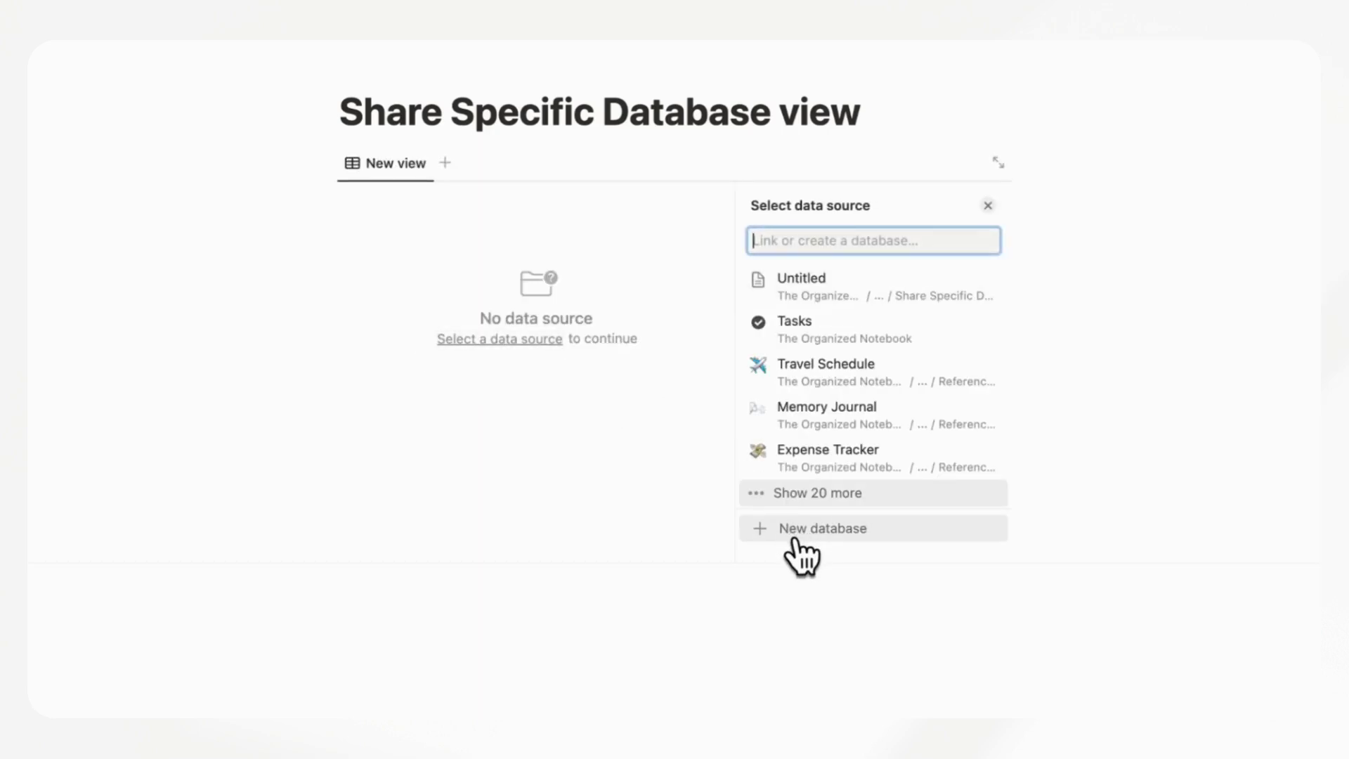
click(797, 541)
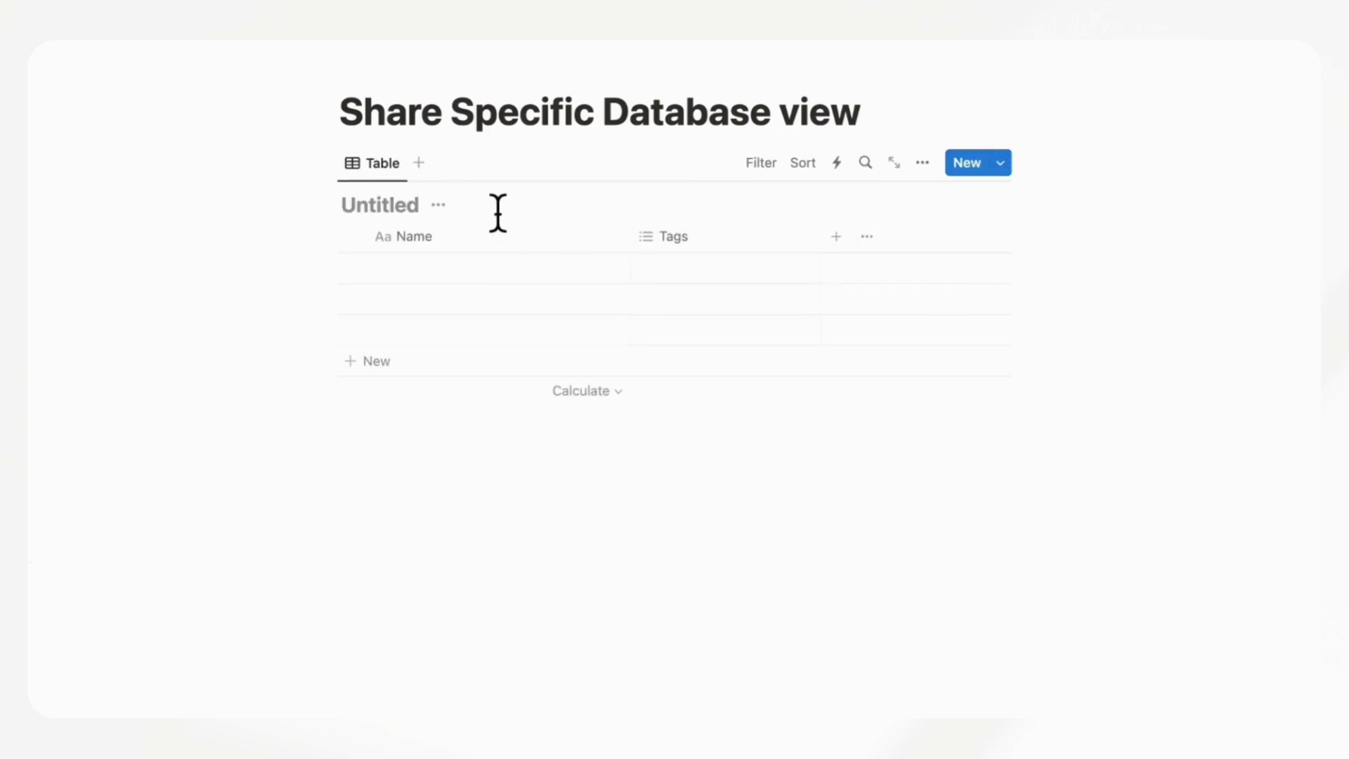
text(Database 1)
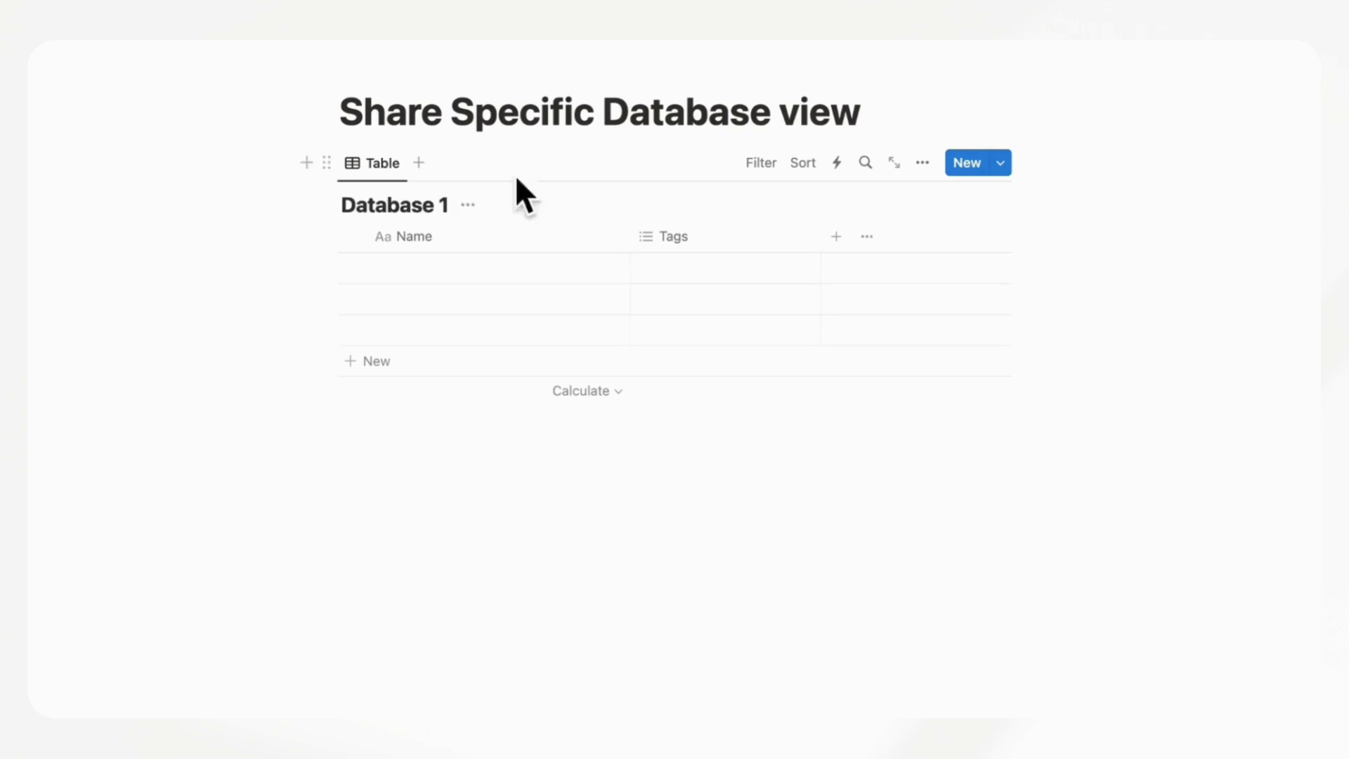
- Rename the table's view to View 1 and duplicate it as View 2
click(383, 169)
click(412, 198)
text(View 1)
key(Return)
click(396, 176)
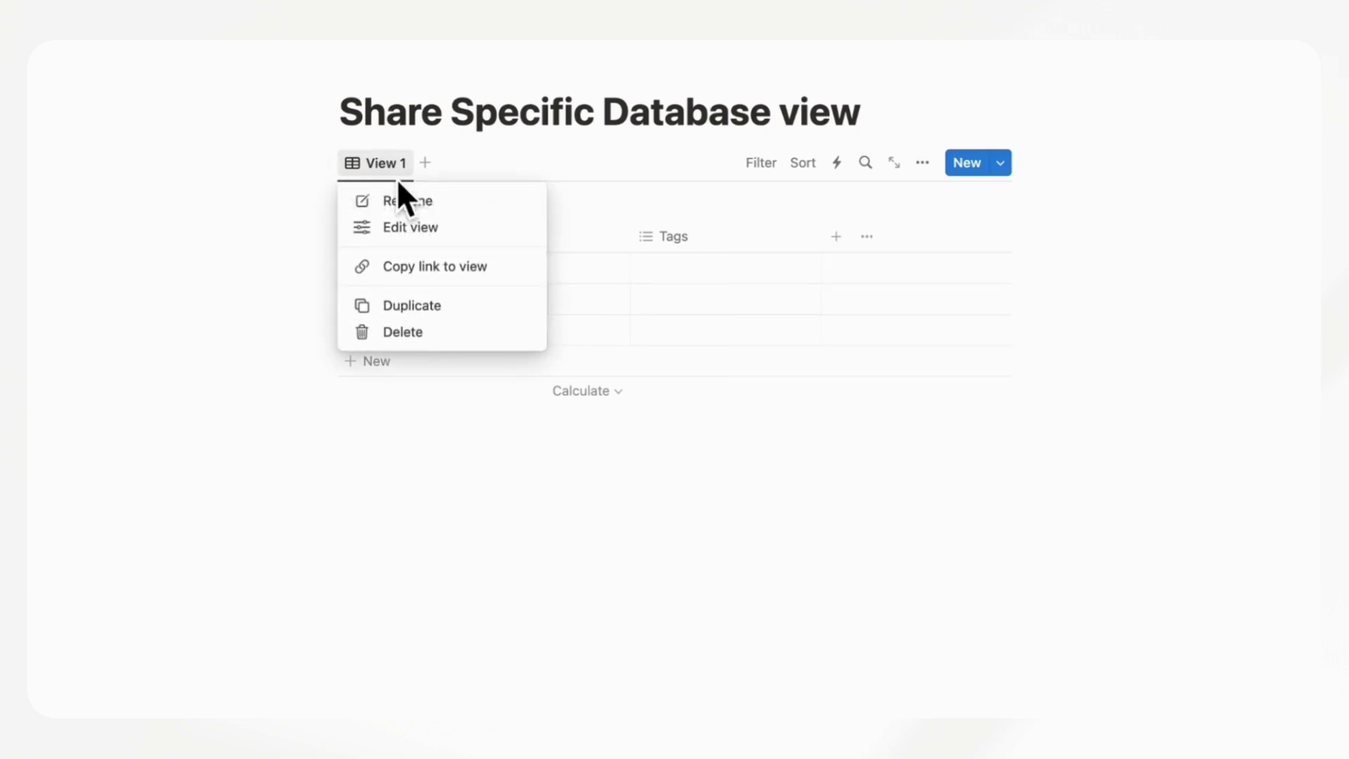
click(462, 306)
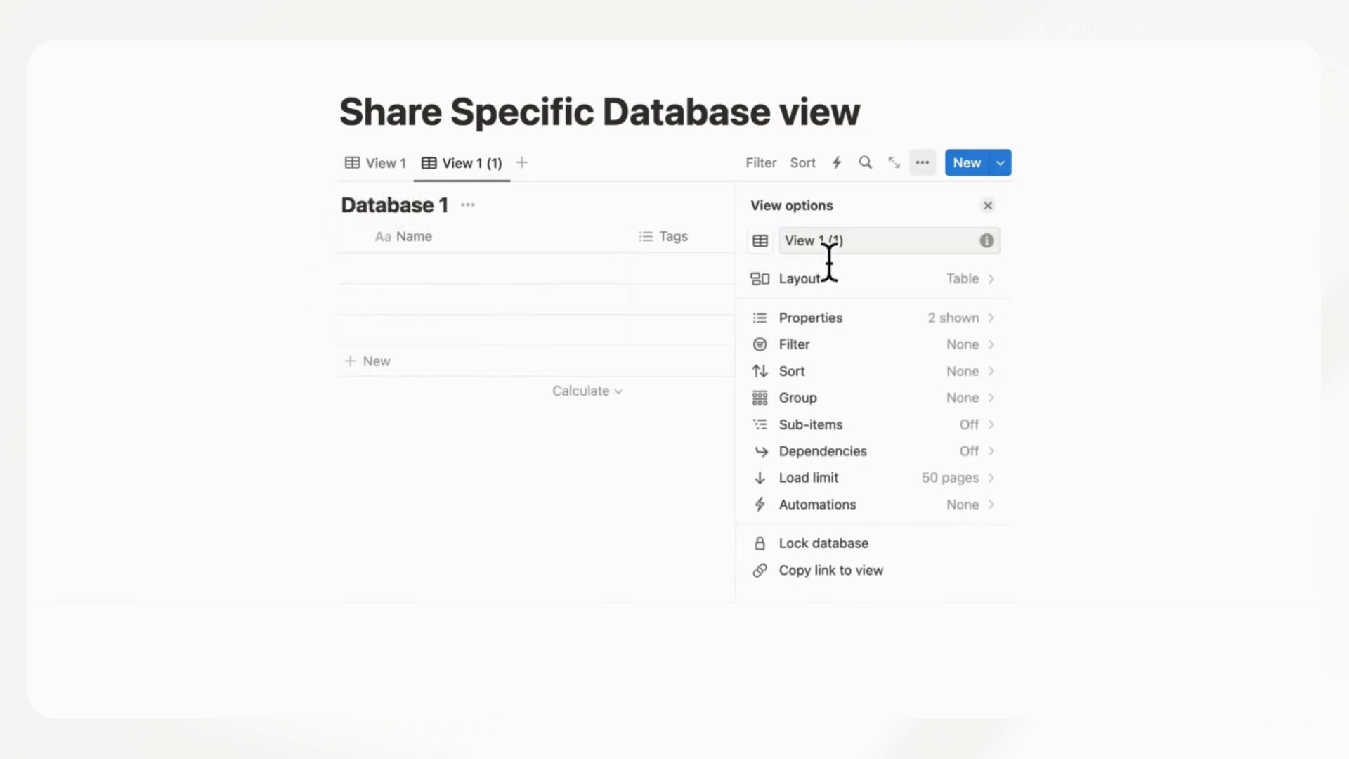
click(829, 247)
text(View)
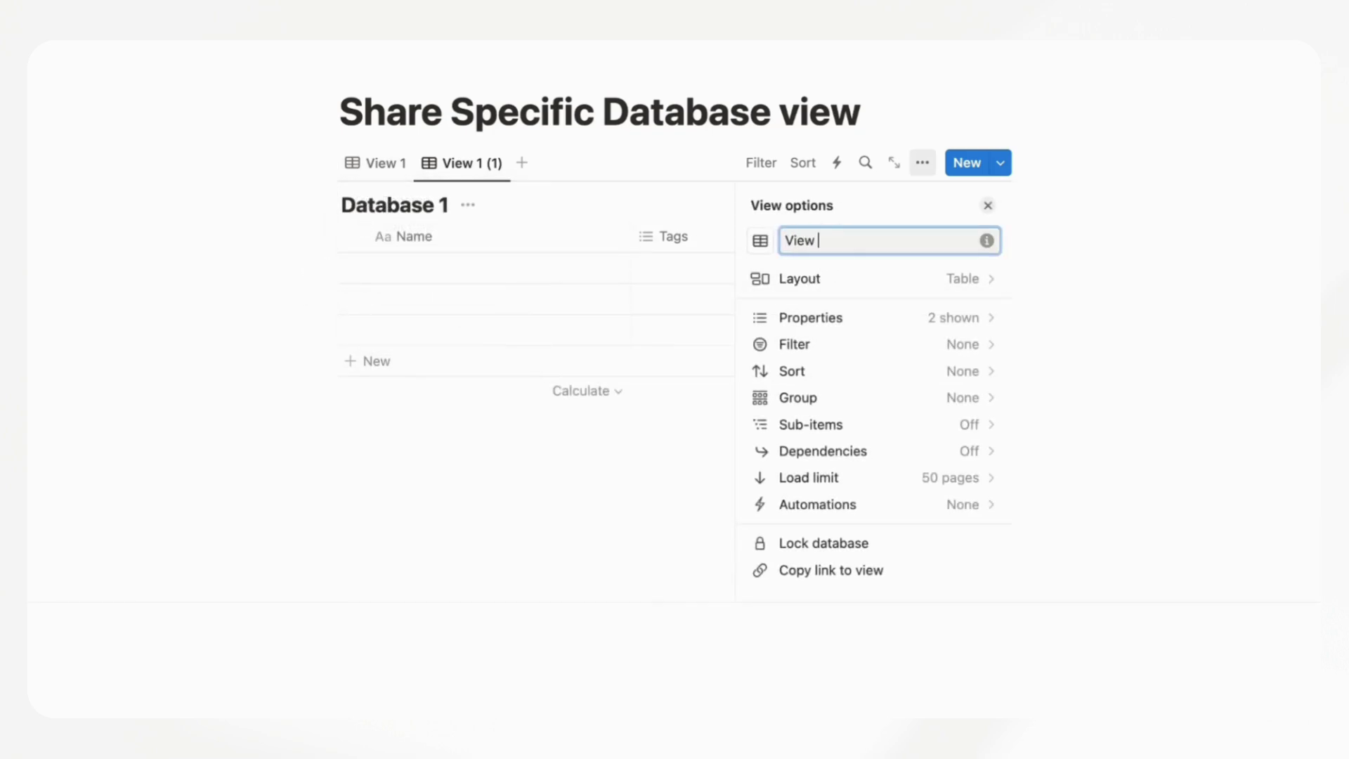
key(Return)
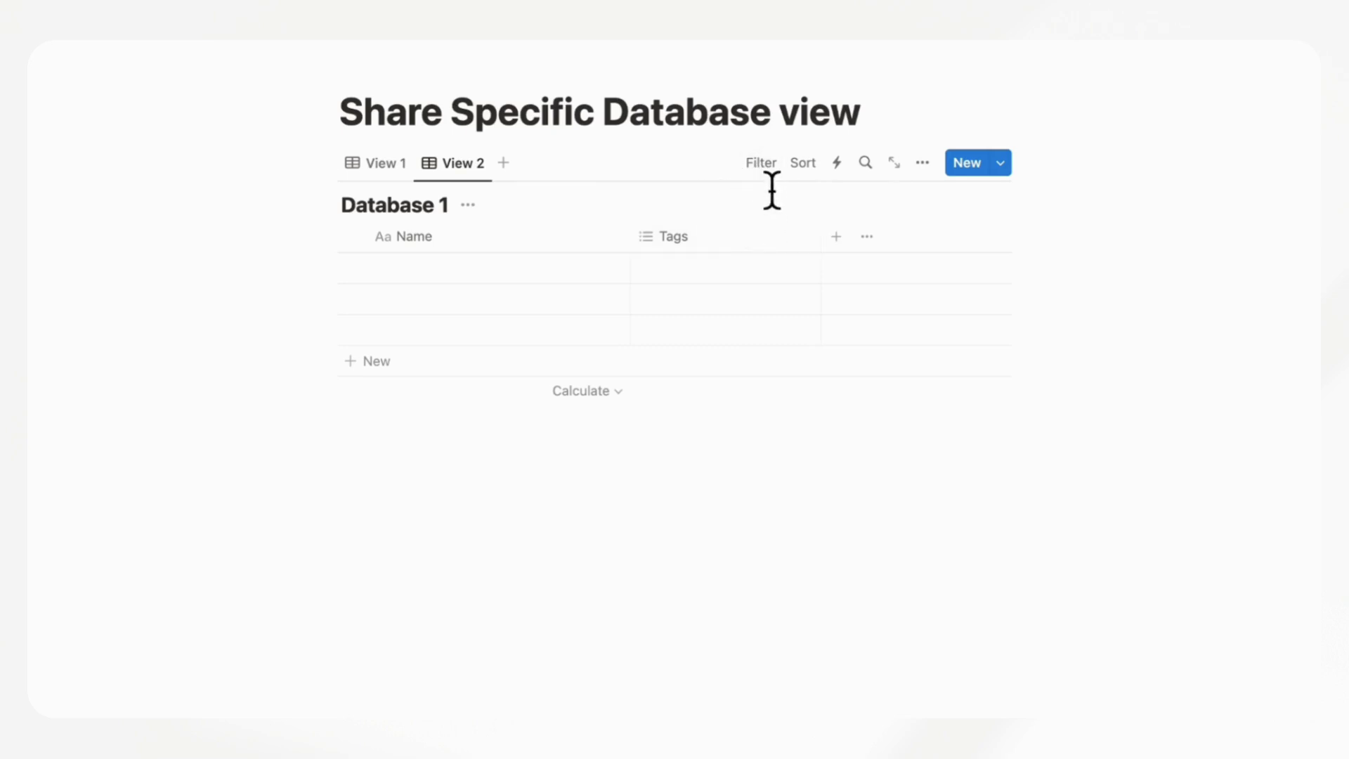
- Tag the first row with a new Tag 1 option
click(723, 269)
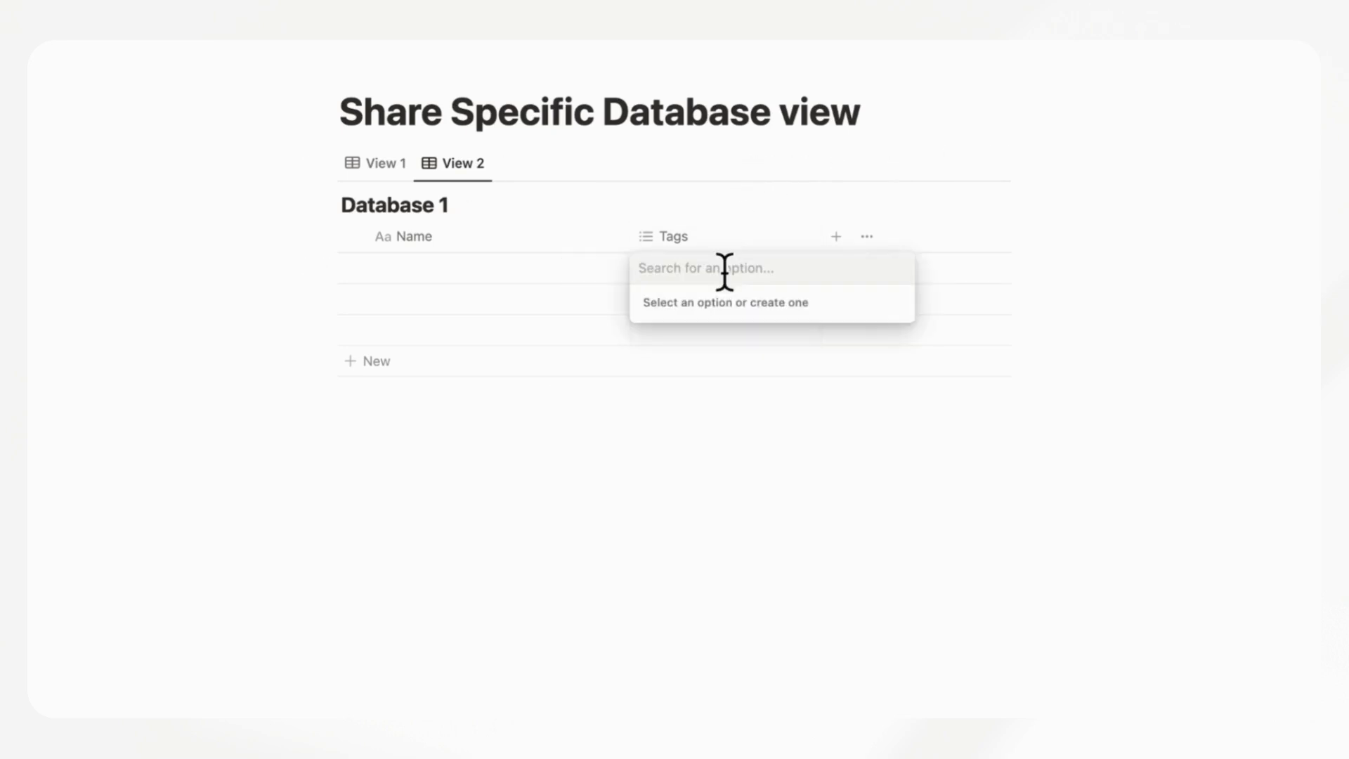
text(Tag 1)
key(Return)
key(Escape)
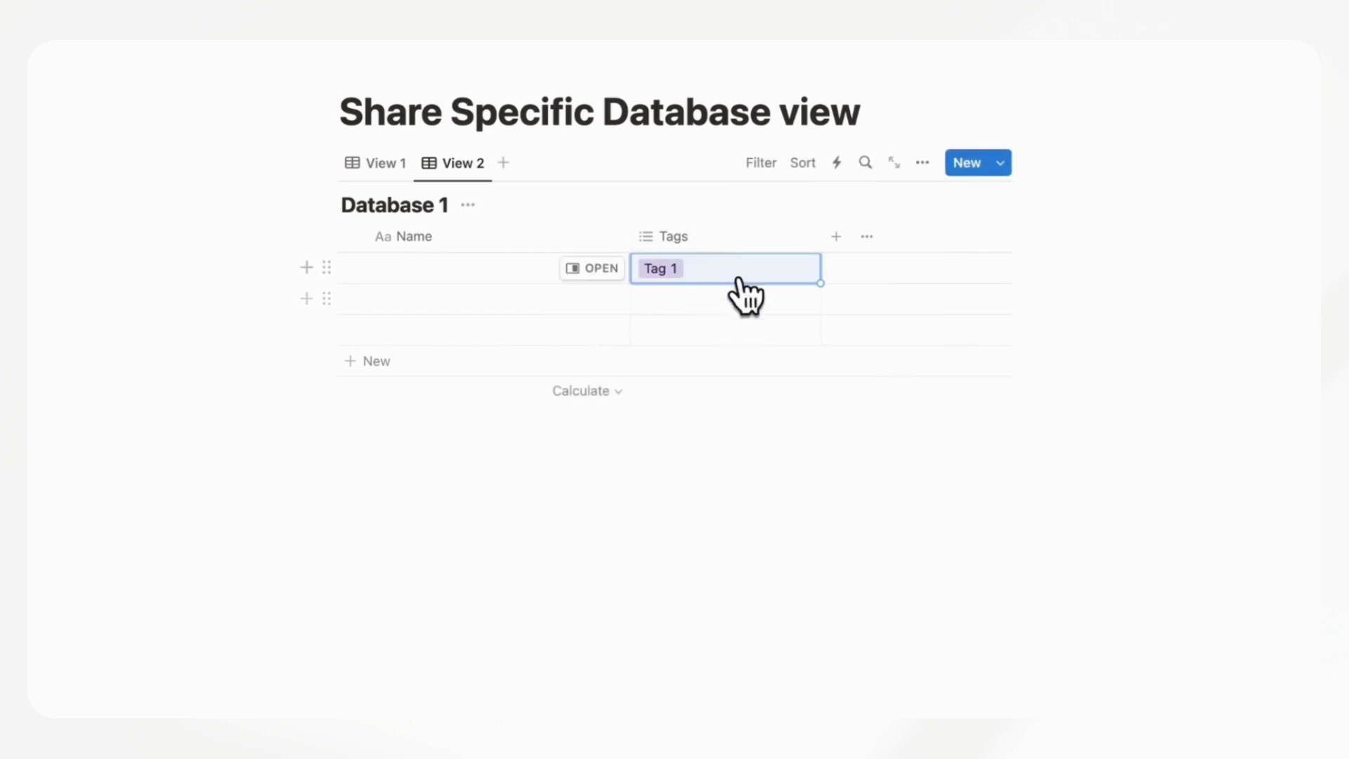
- Filter View 2 to rows tagged Tag 1 and save the filter for everyone
click(773, 169)
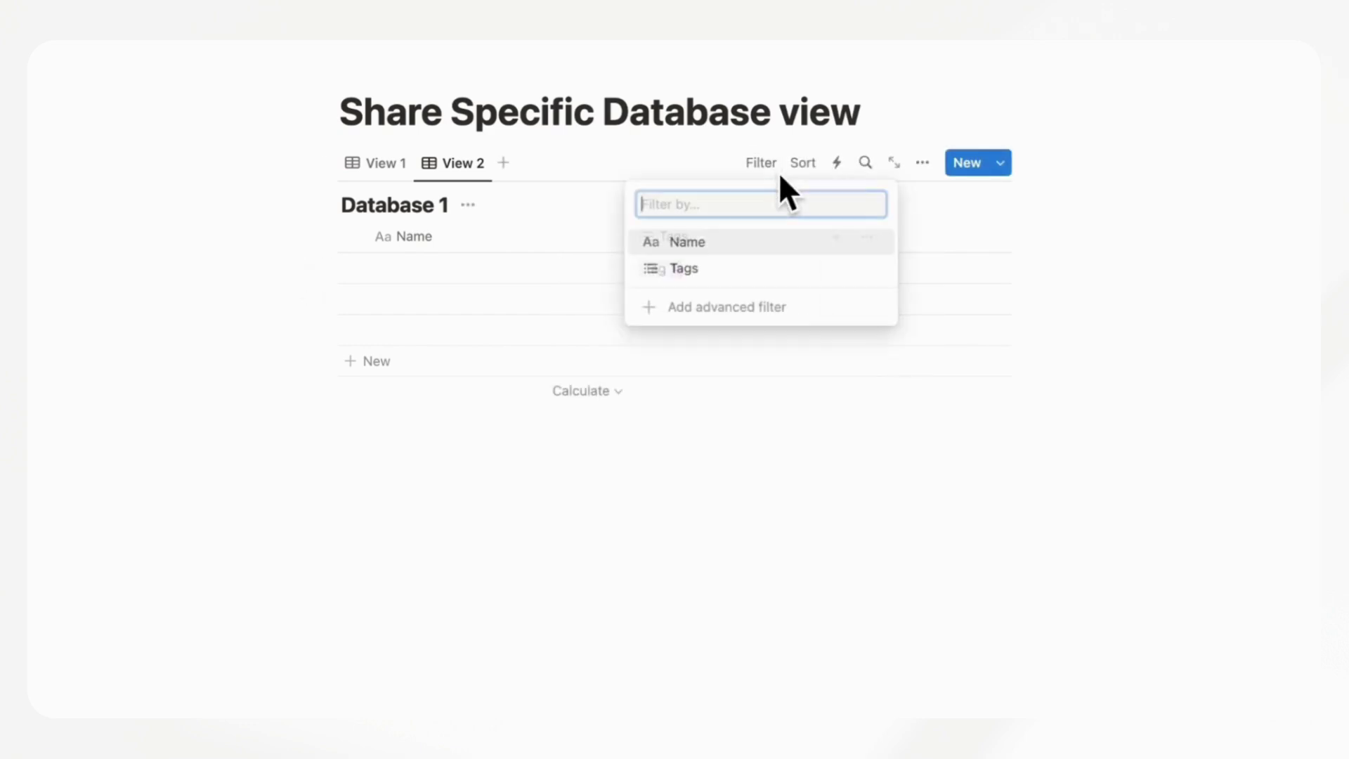
click(739, 268)
click(429, 338)
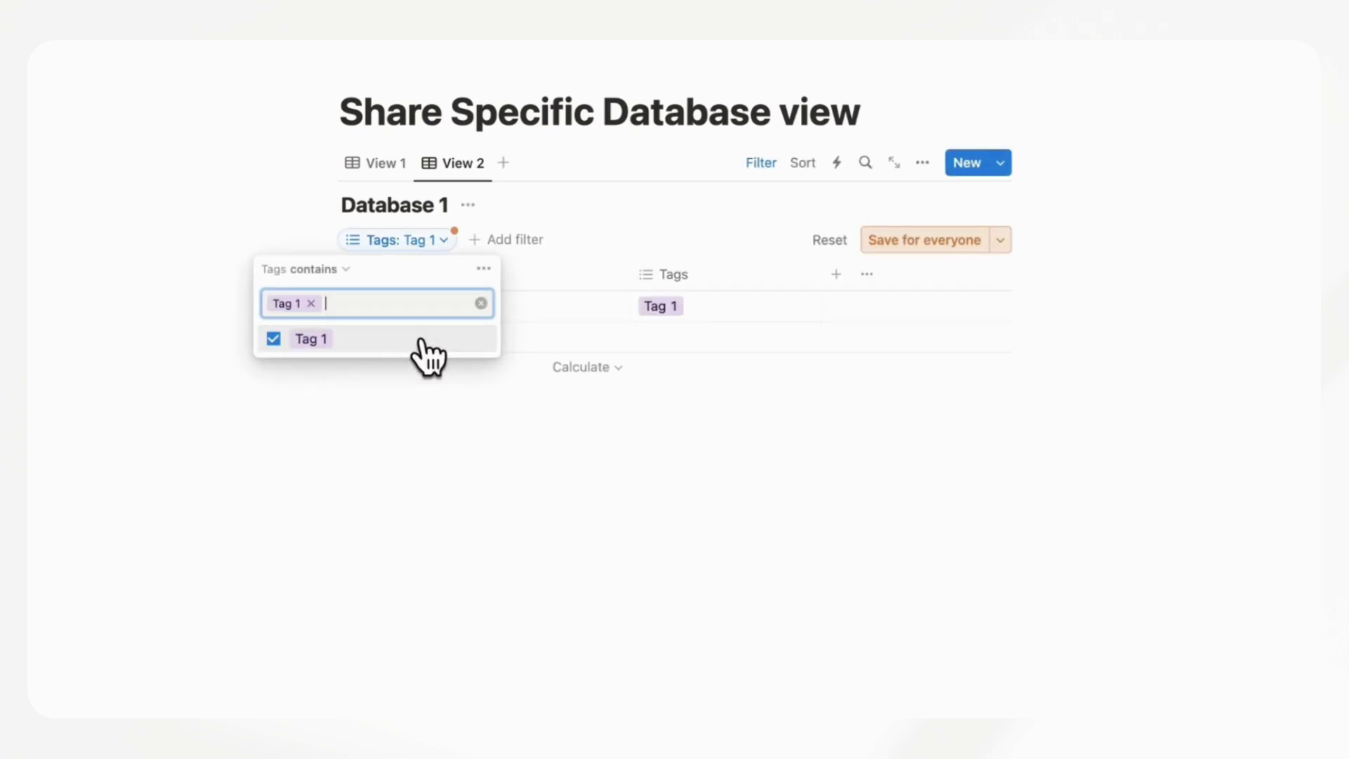
click(931, 240)
- Name the rows Entry 1, Entry 2 and Entry 3, then return to View 2
click(470, 309)
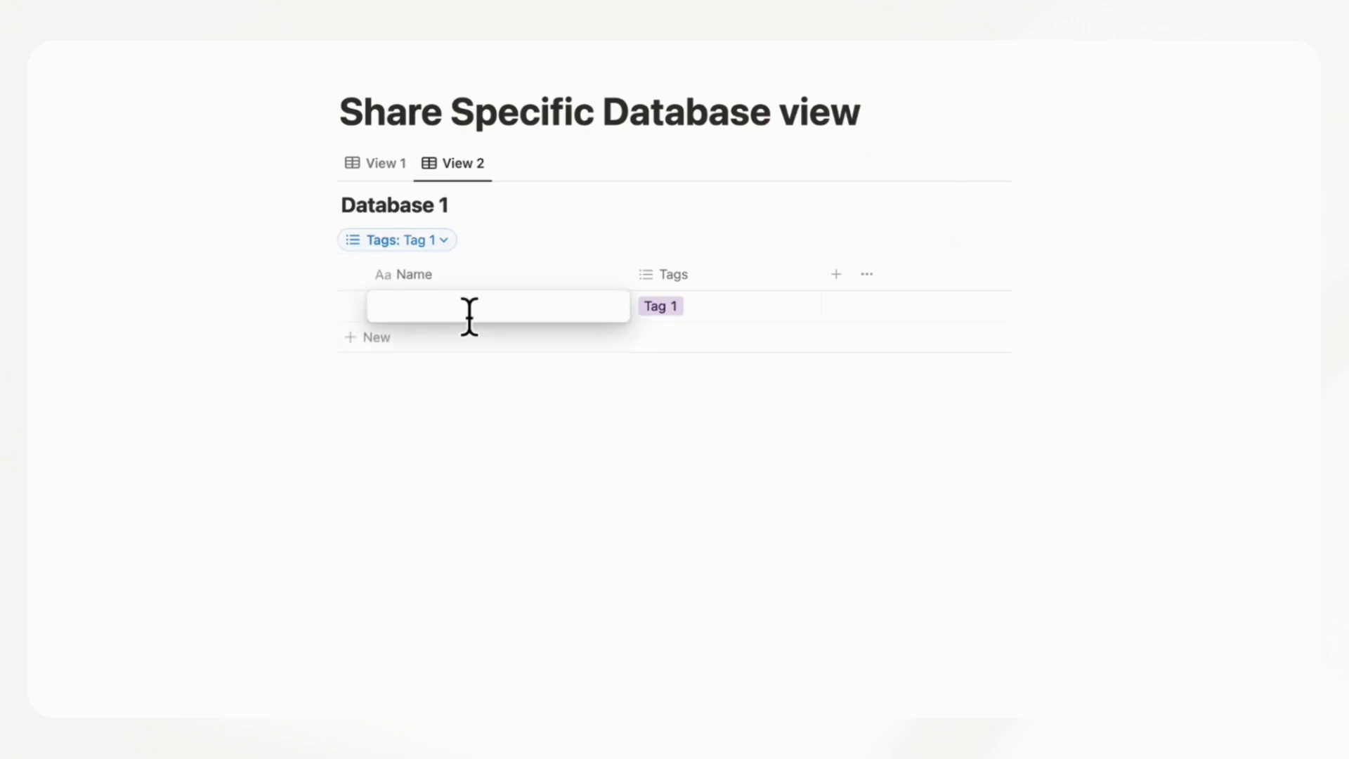
text(Entry 1)
key(Return)
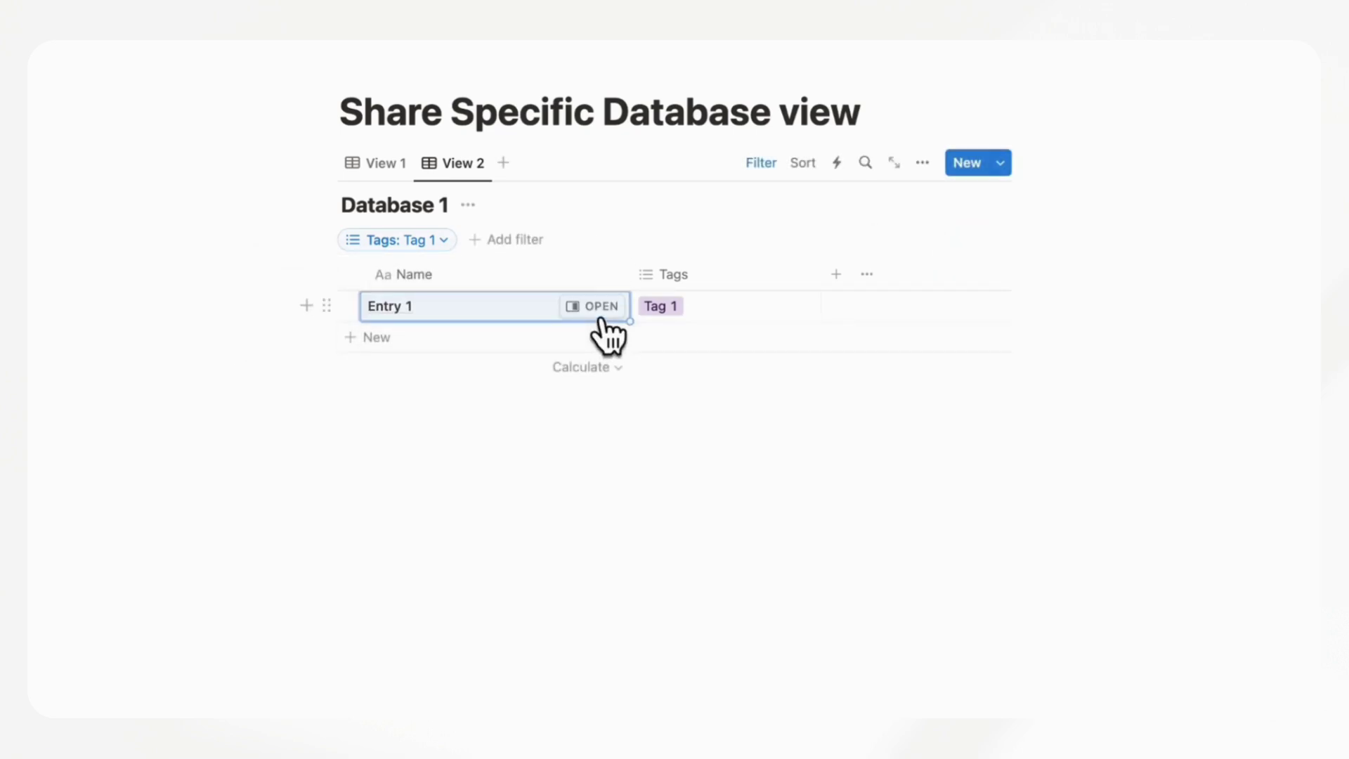
click(380, 163)
click(460, 303)
text(Entry 2)
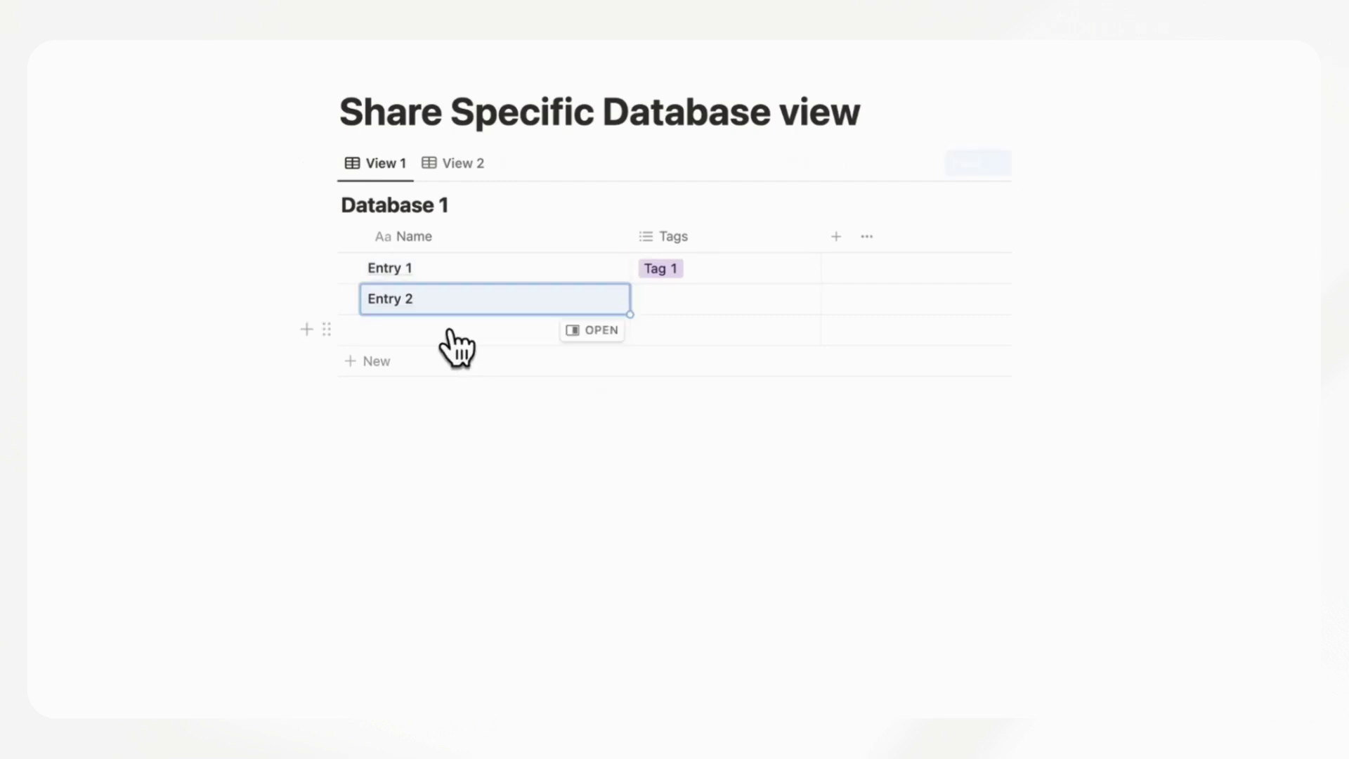
click(443, 336)
text(E)
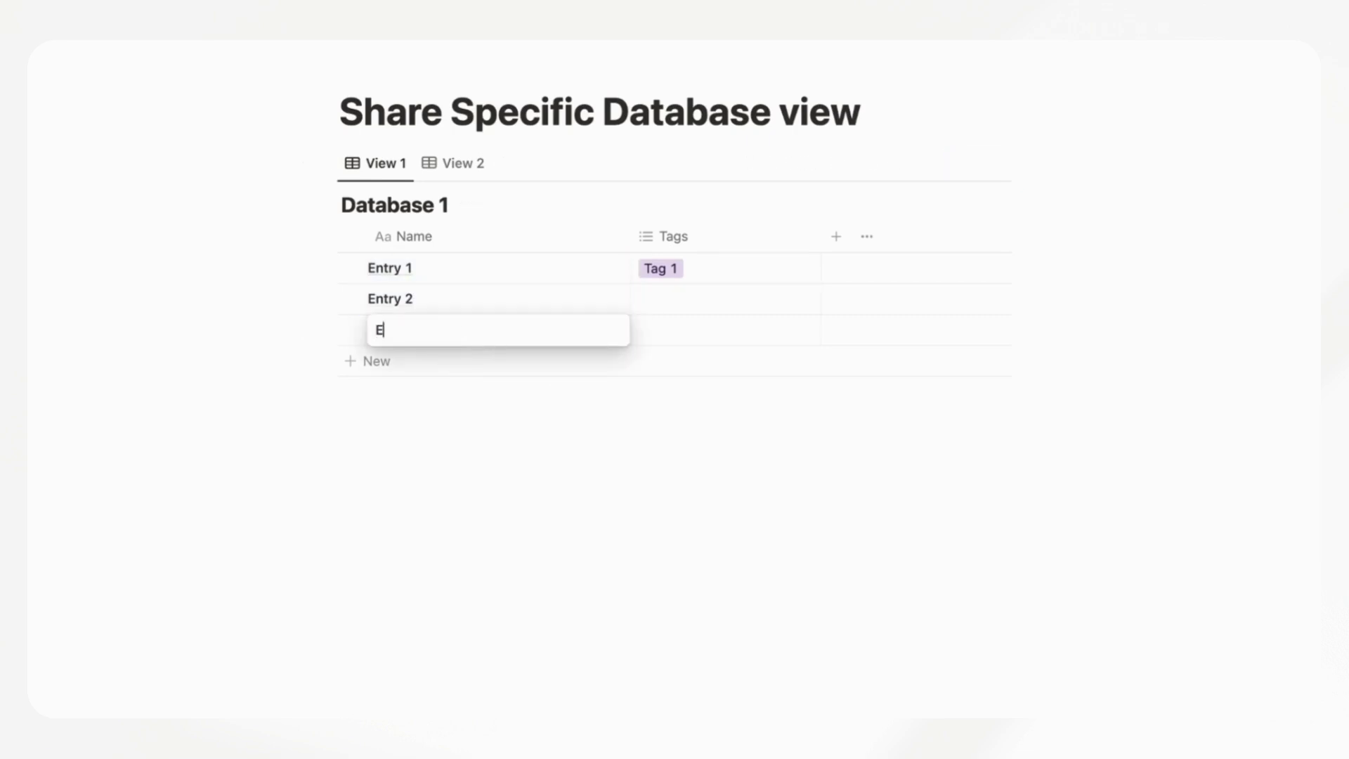
text(ntry 3)
key(Return)
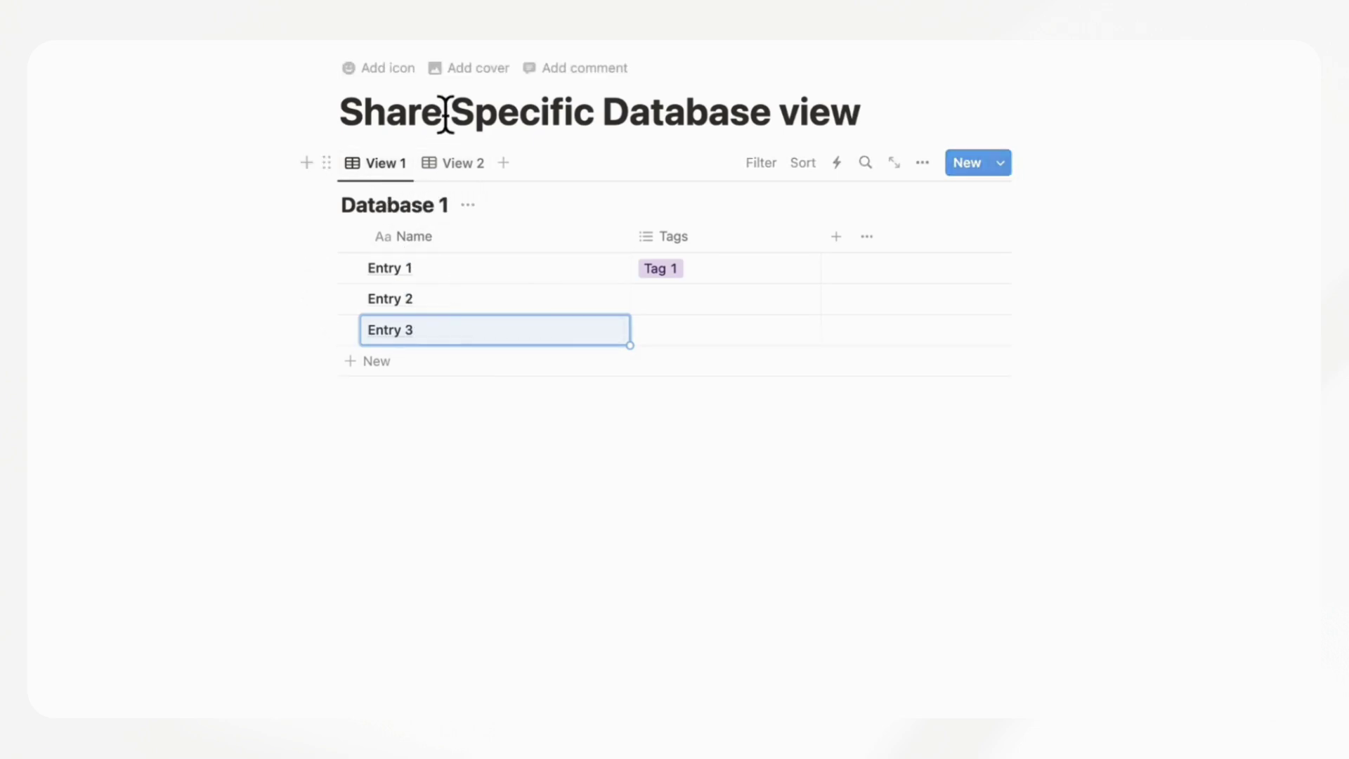
click(458, 169)
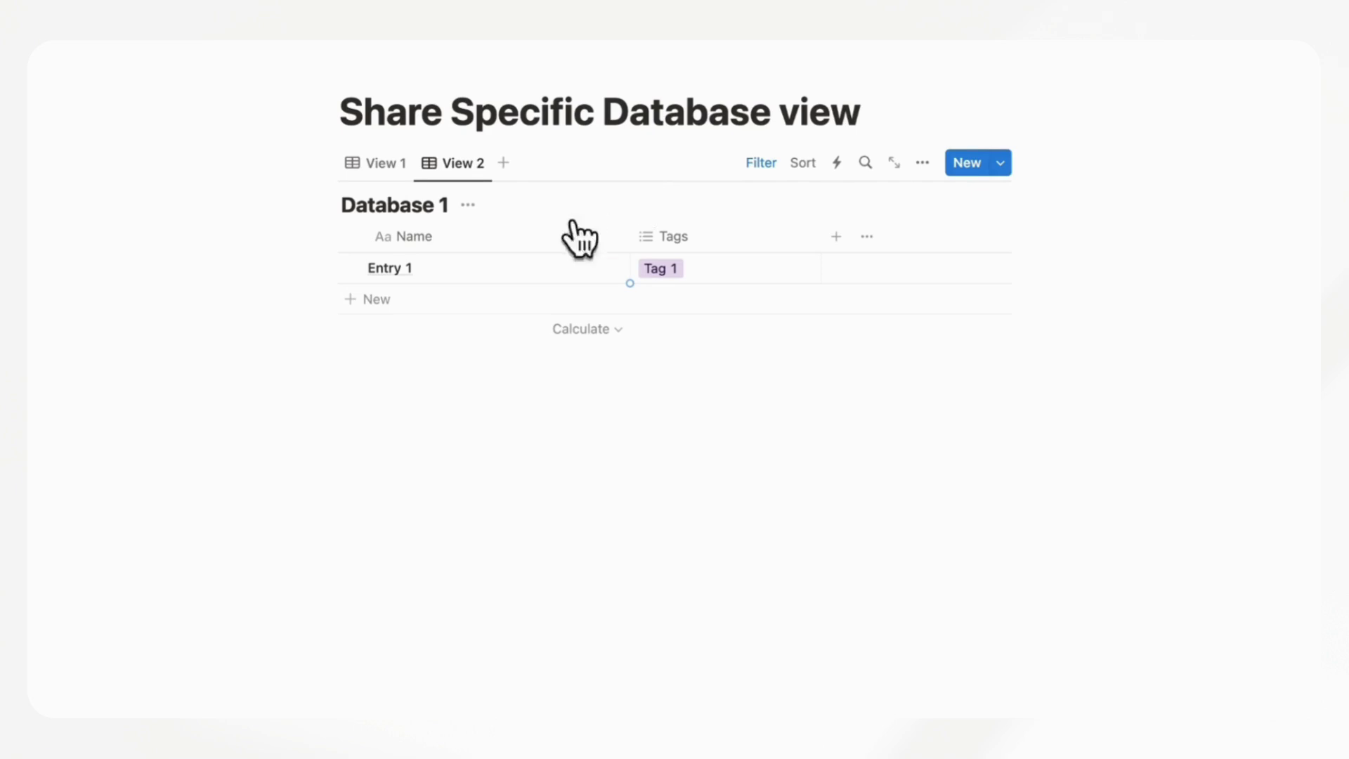
- Copy a shareable link to View 2 from its view options
click(470, 168)
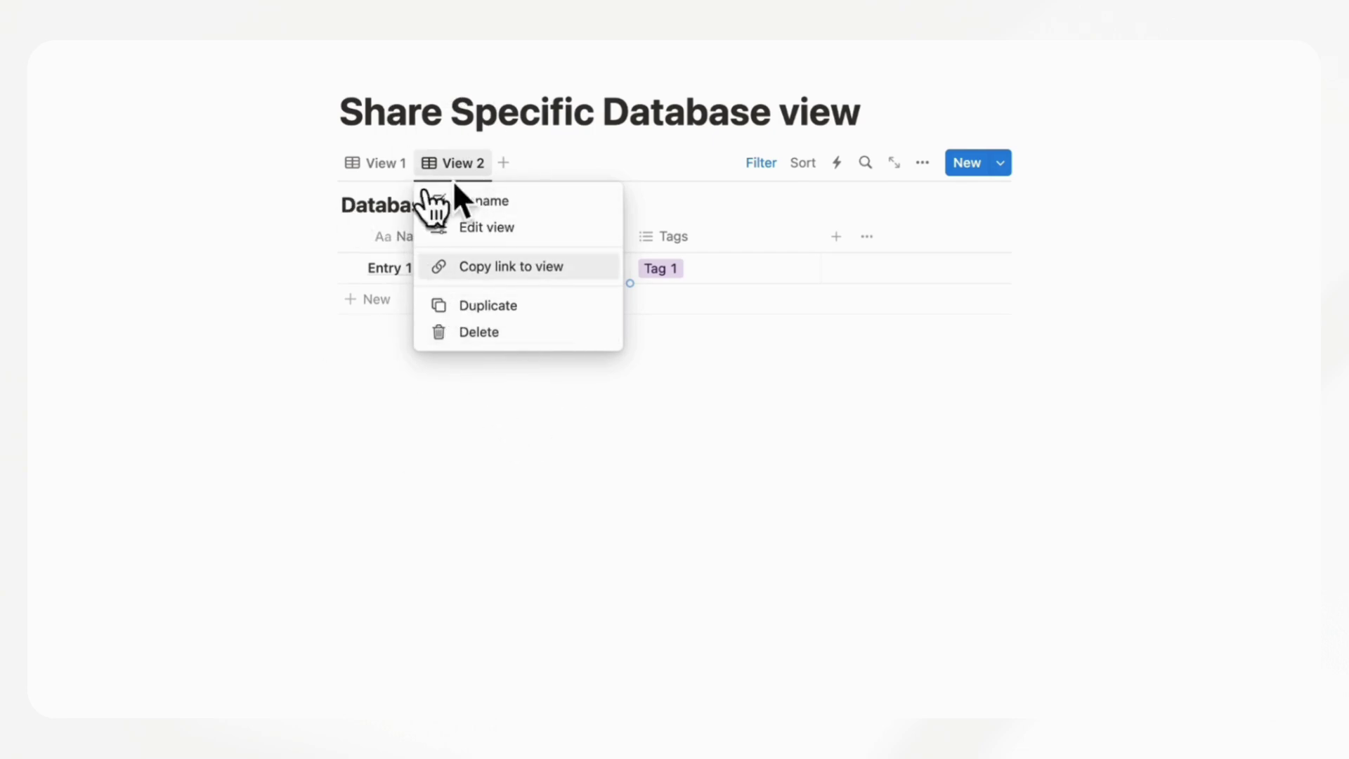
click(463, 165)
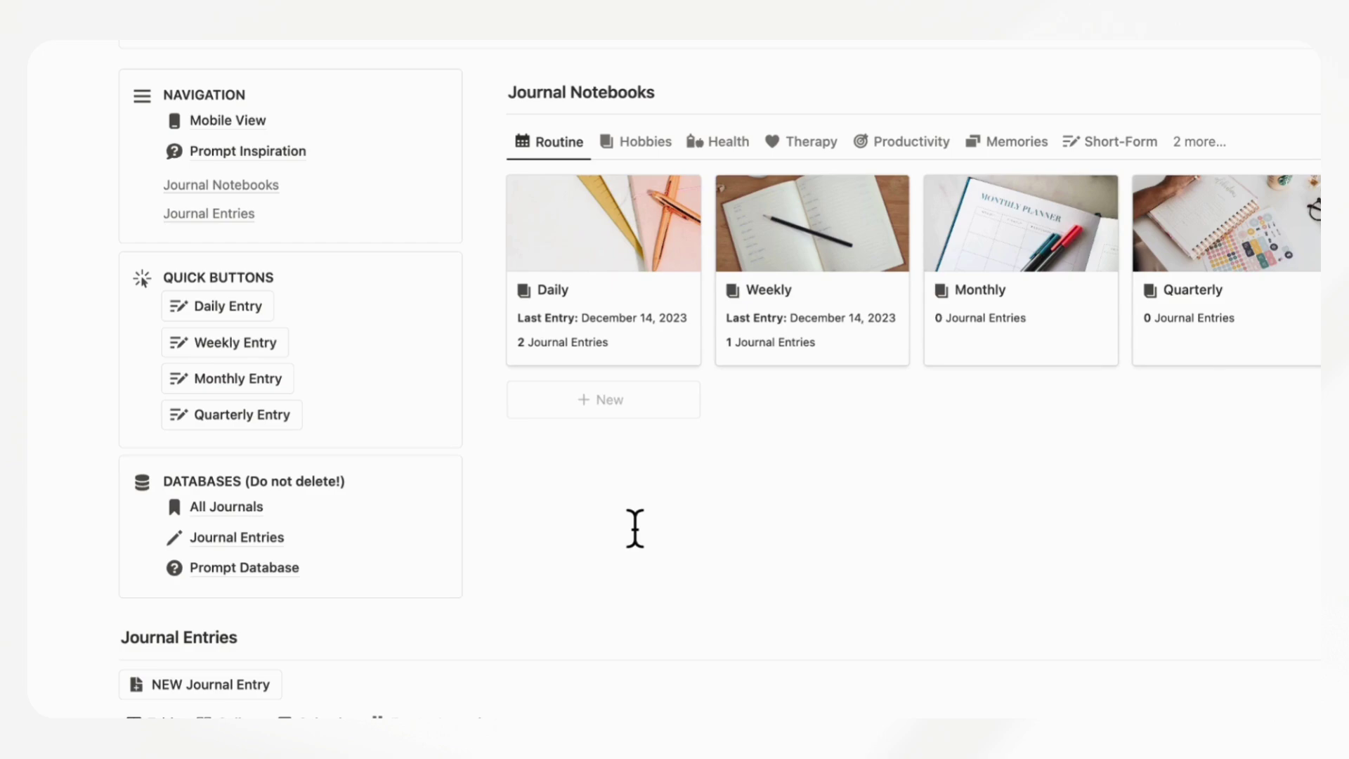
scroll(635, 528, up, 5)
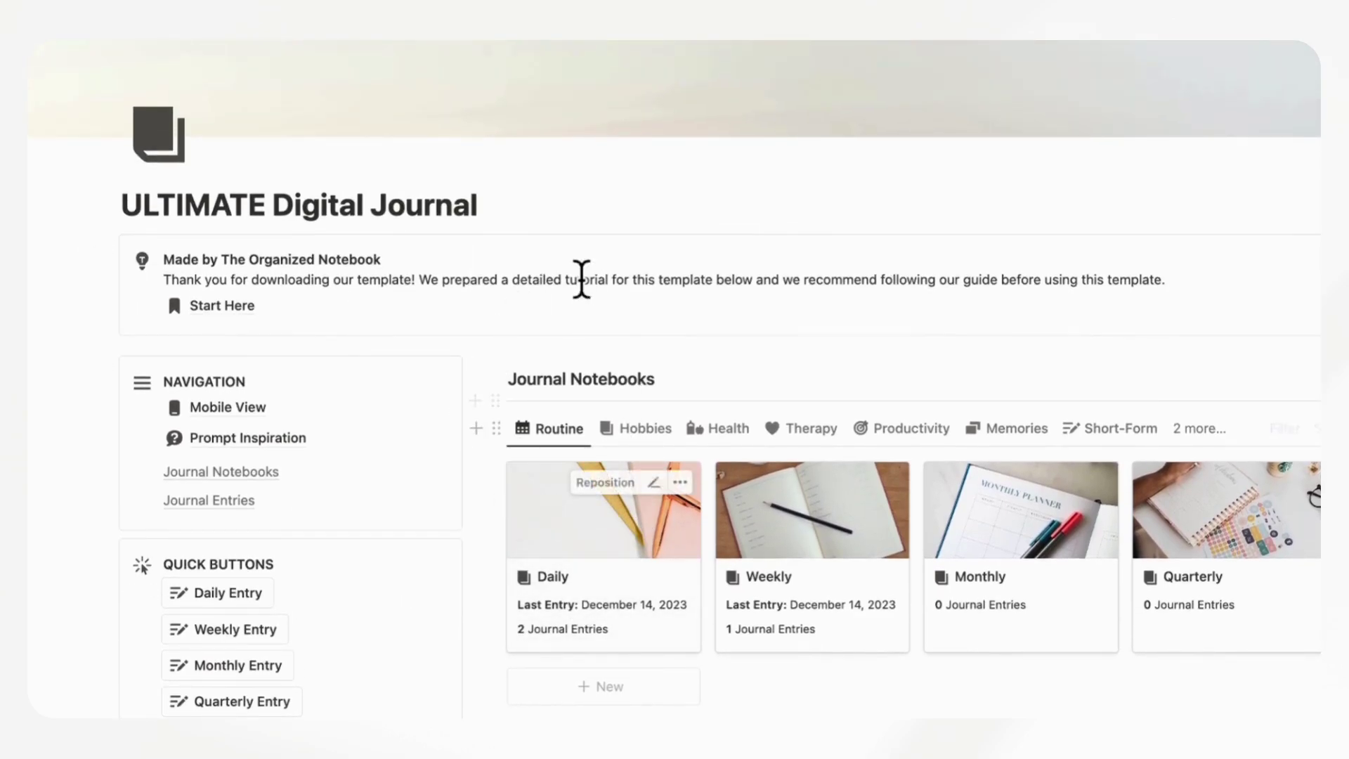
scroll(499, 400, down, 5)
scroll(499, 400, up, 3)
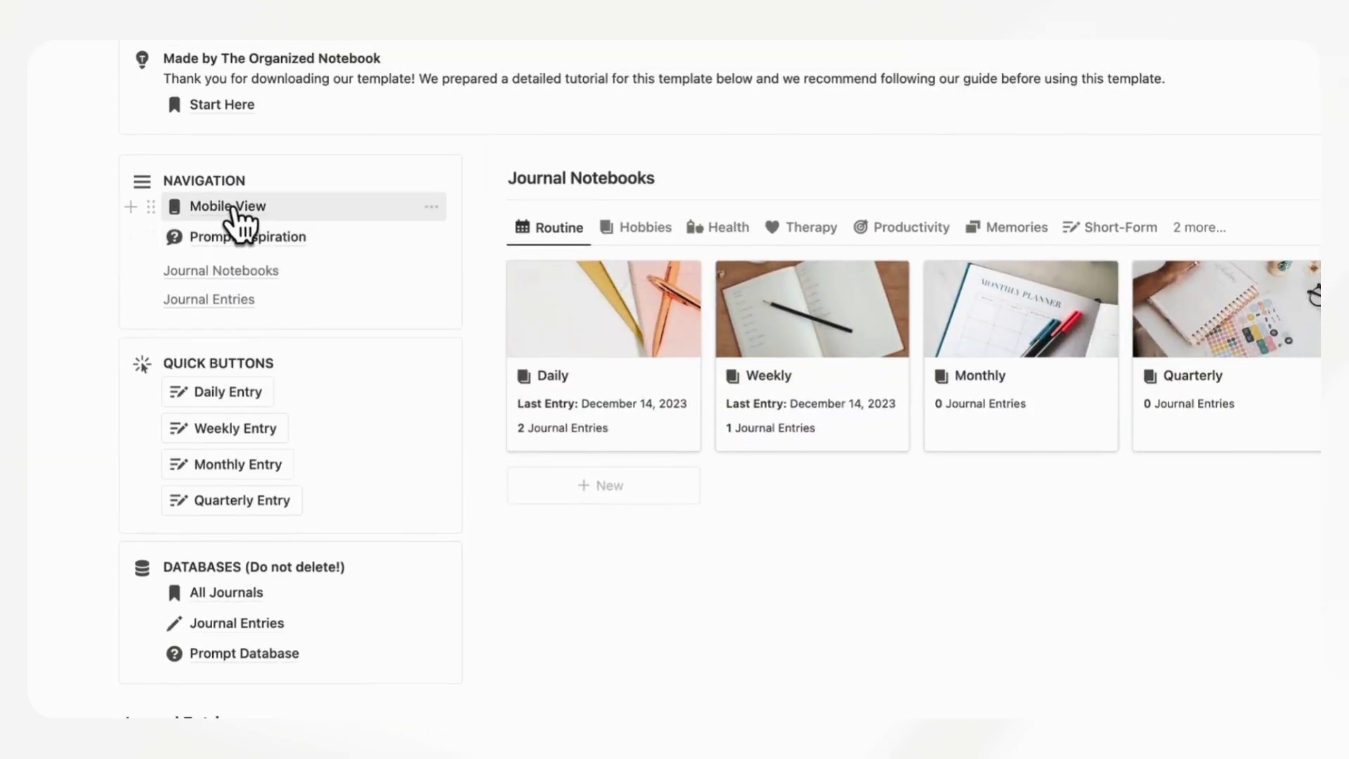
click(224, 206)
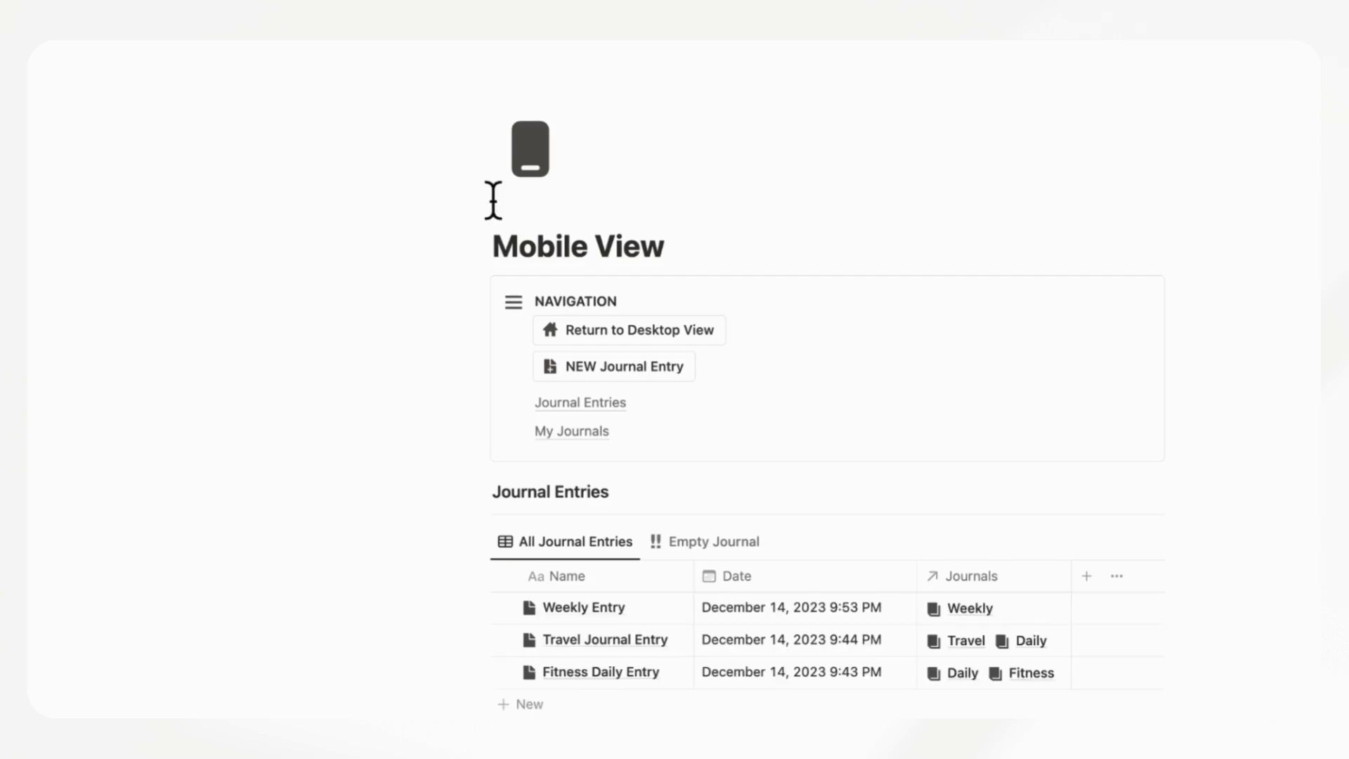
scroll(448, 289, down, 1)
scroll(448, 289, down, 7)
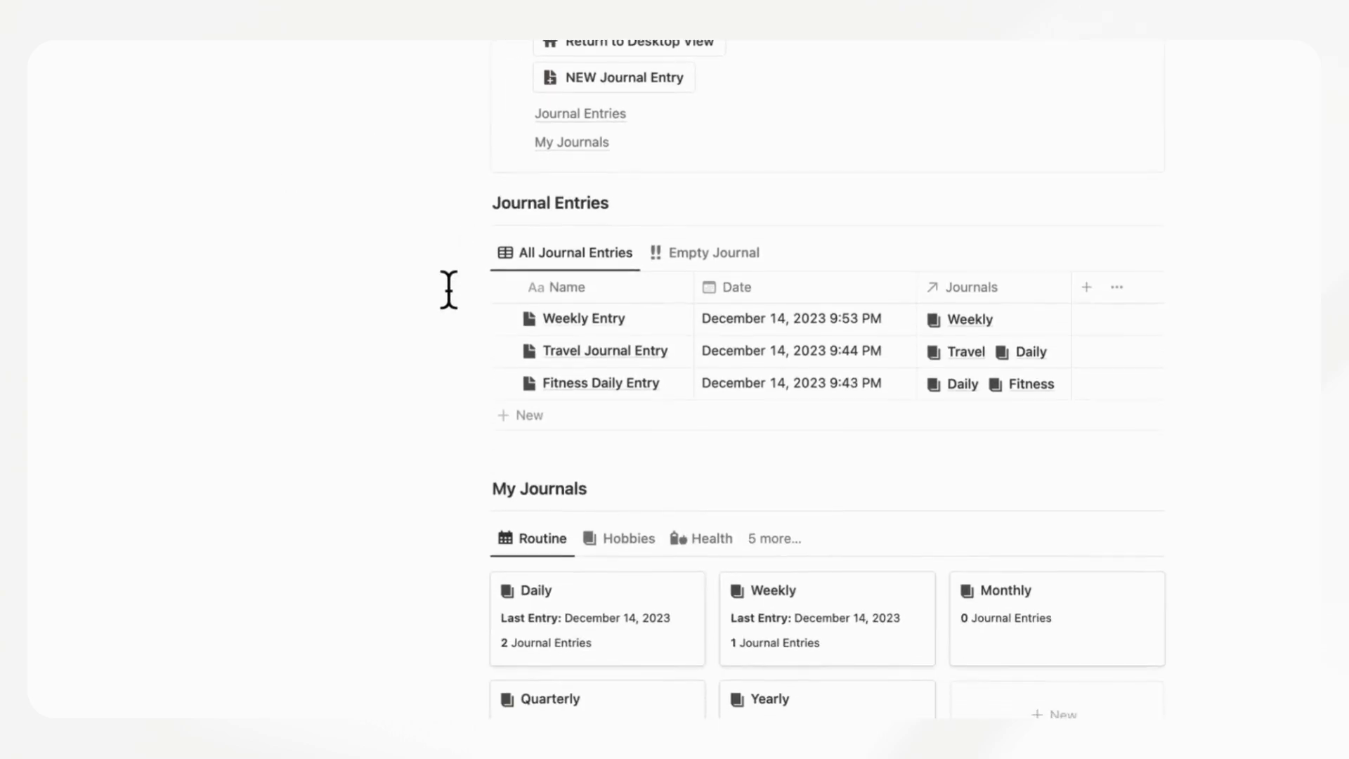
scroll(448, 290, up, 4)
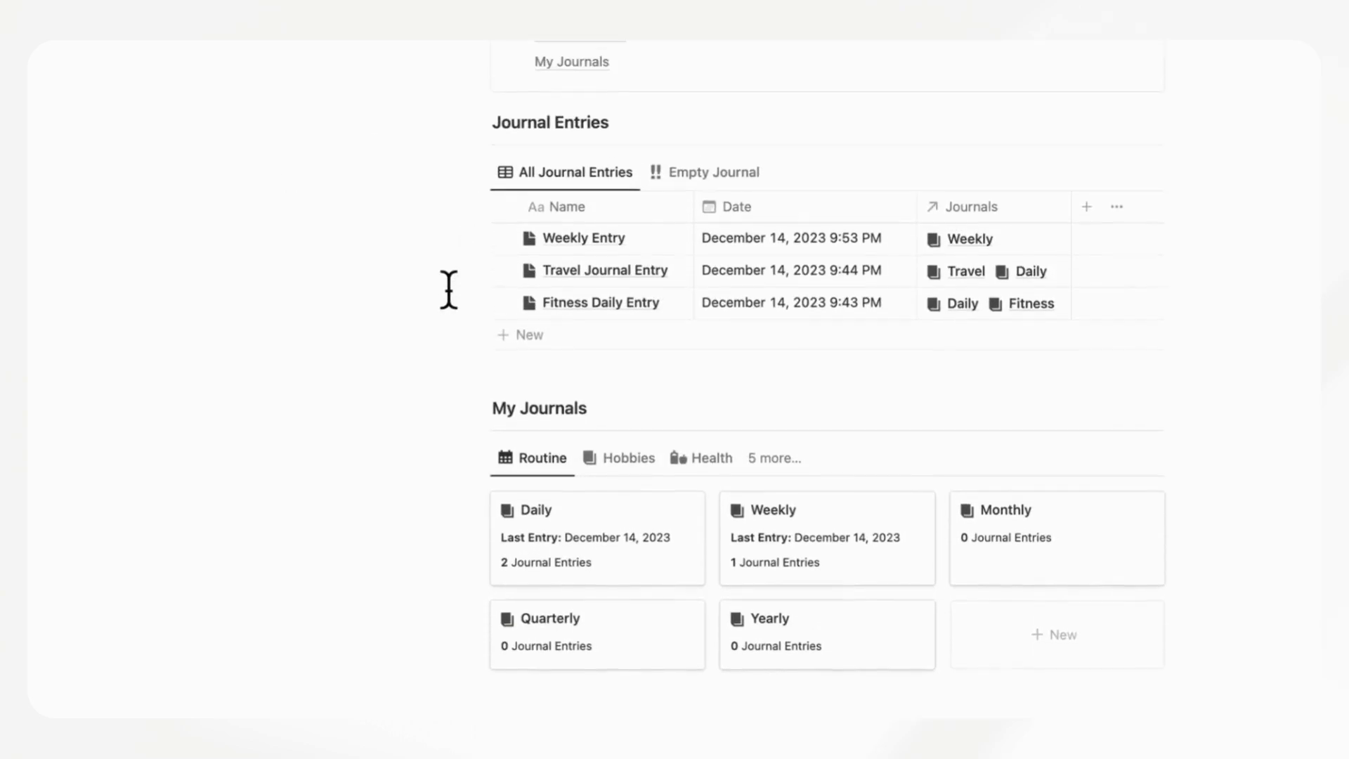
scroll(448, 289, up, 3)
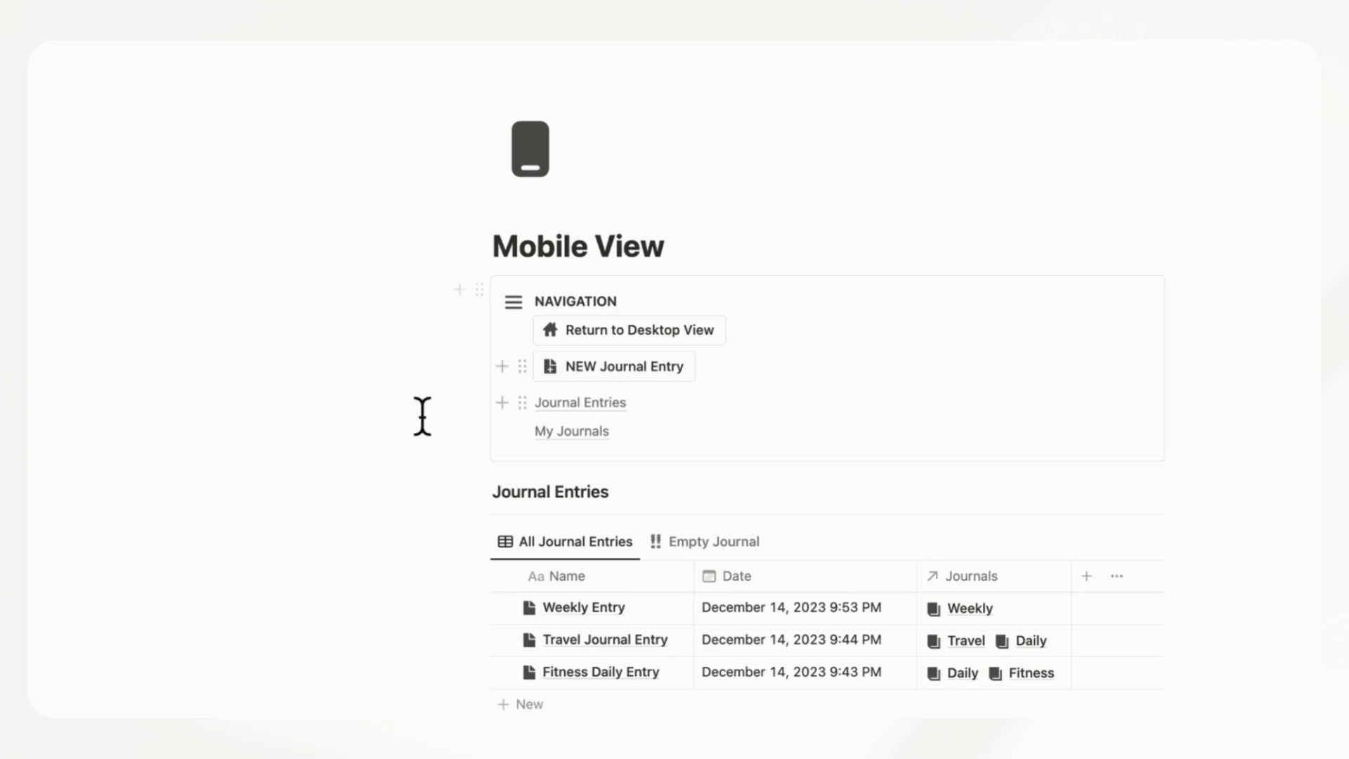
scroll(421, 416, down, 1)
scroll(421, 416, down, 5)
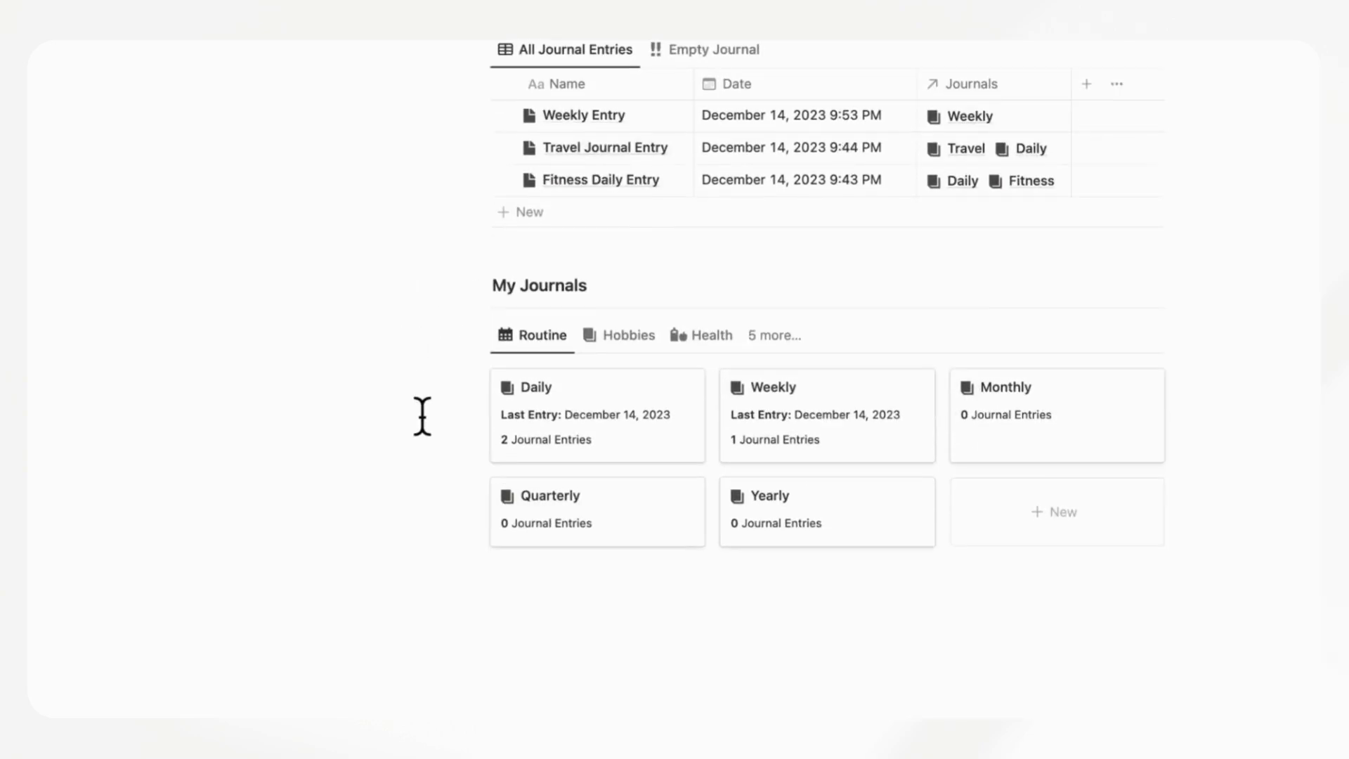
scroll(422, 416, up, 5)
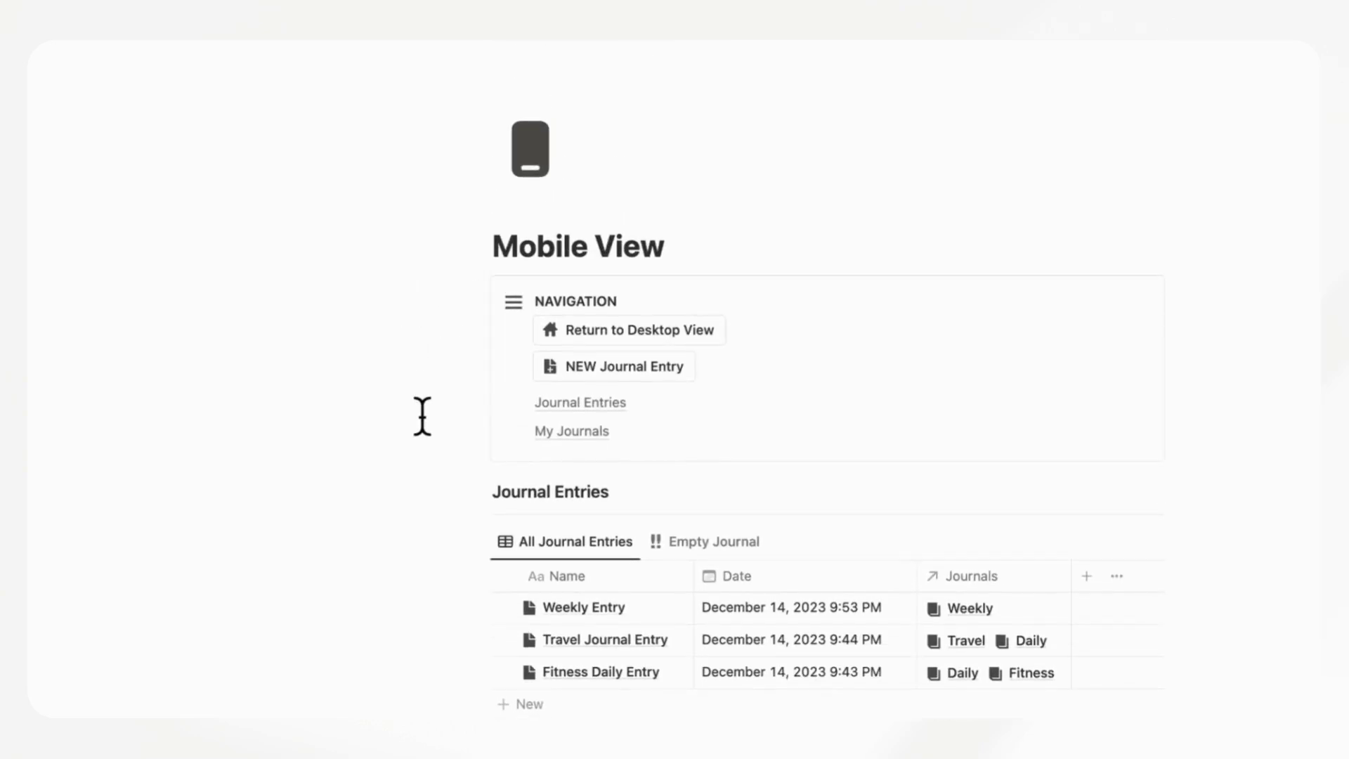
scroll(422, 416, down, 6)
scroll(421, 416, up, 4)
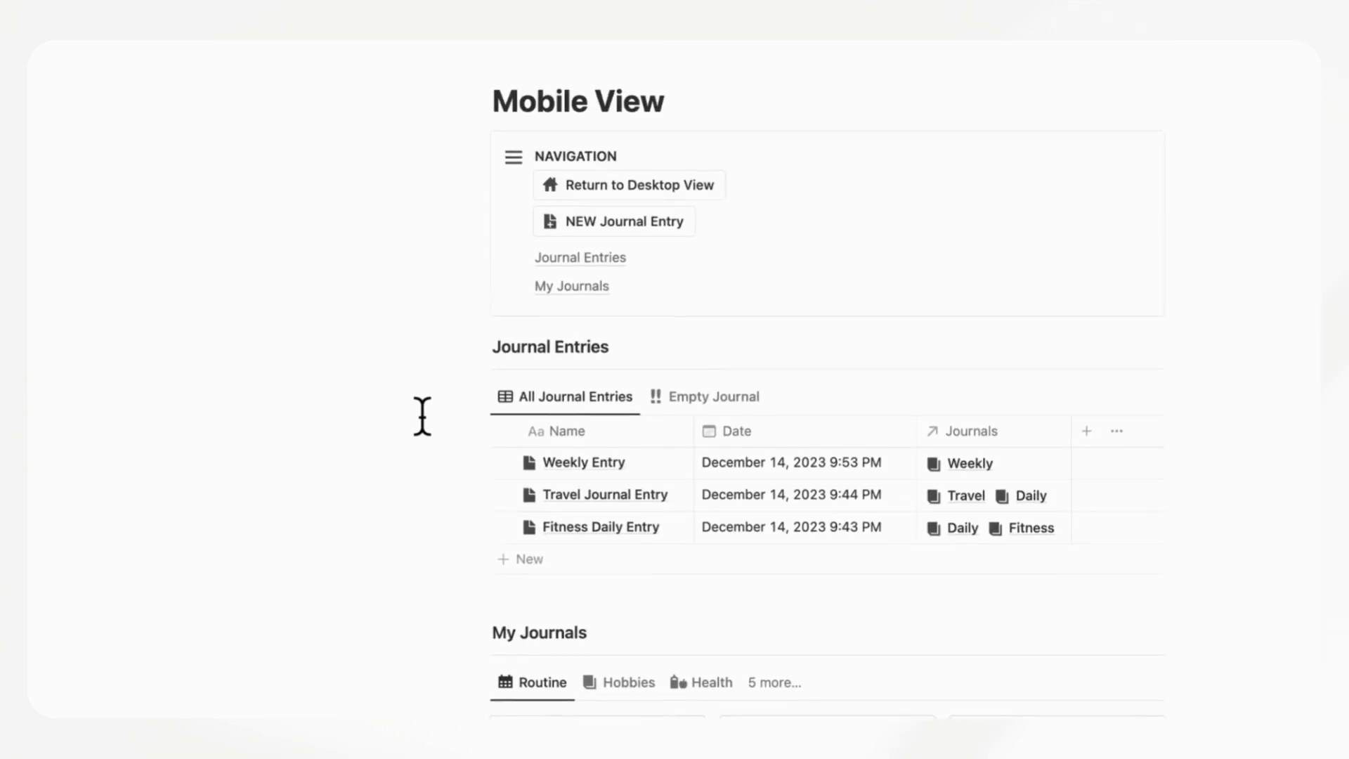
scroll(387, 180, up, 2)
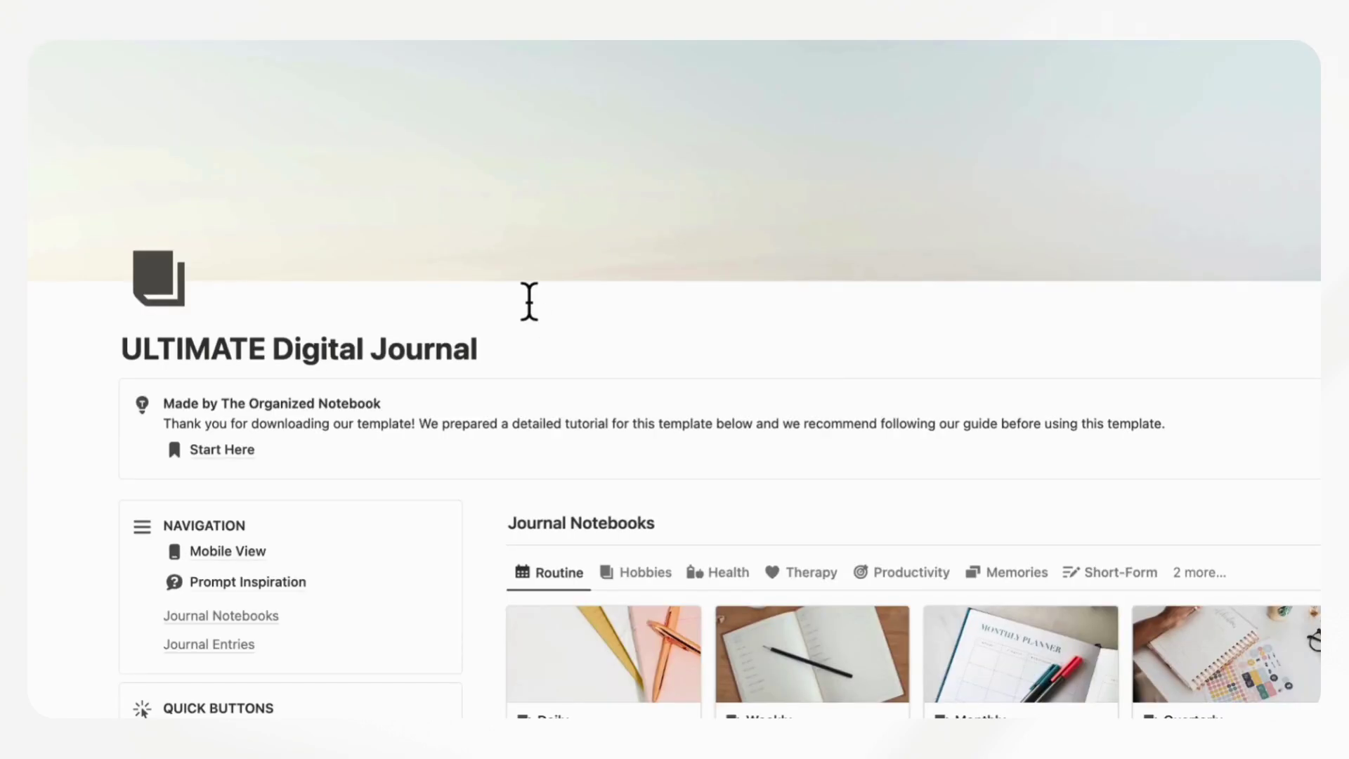
scroll(529, 301, down, 2)
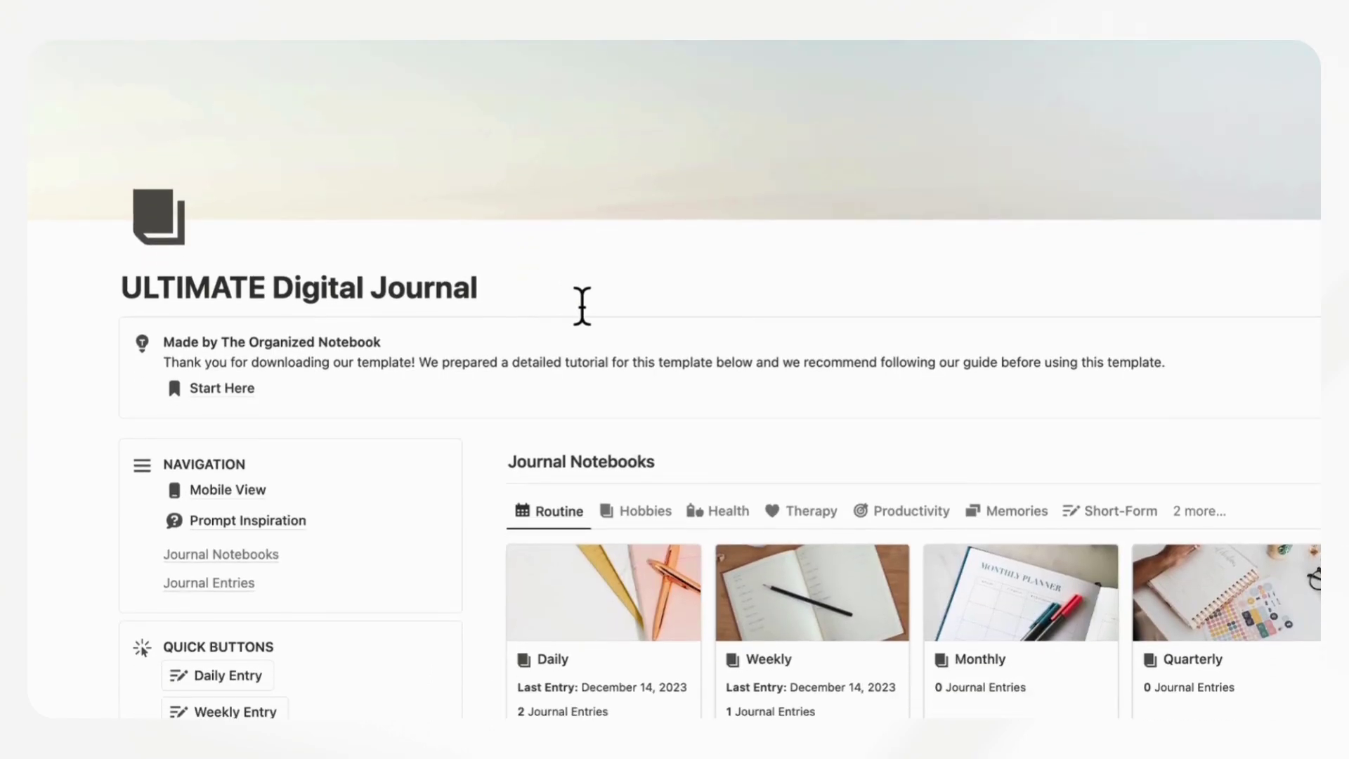
- Scroll down and back up through the journal page to look over its sections
scroll(582, 306, down, 3)
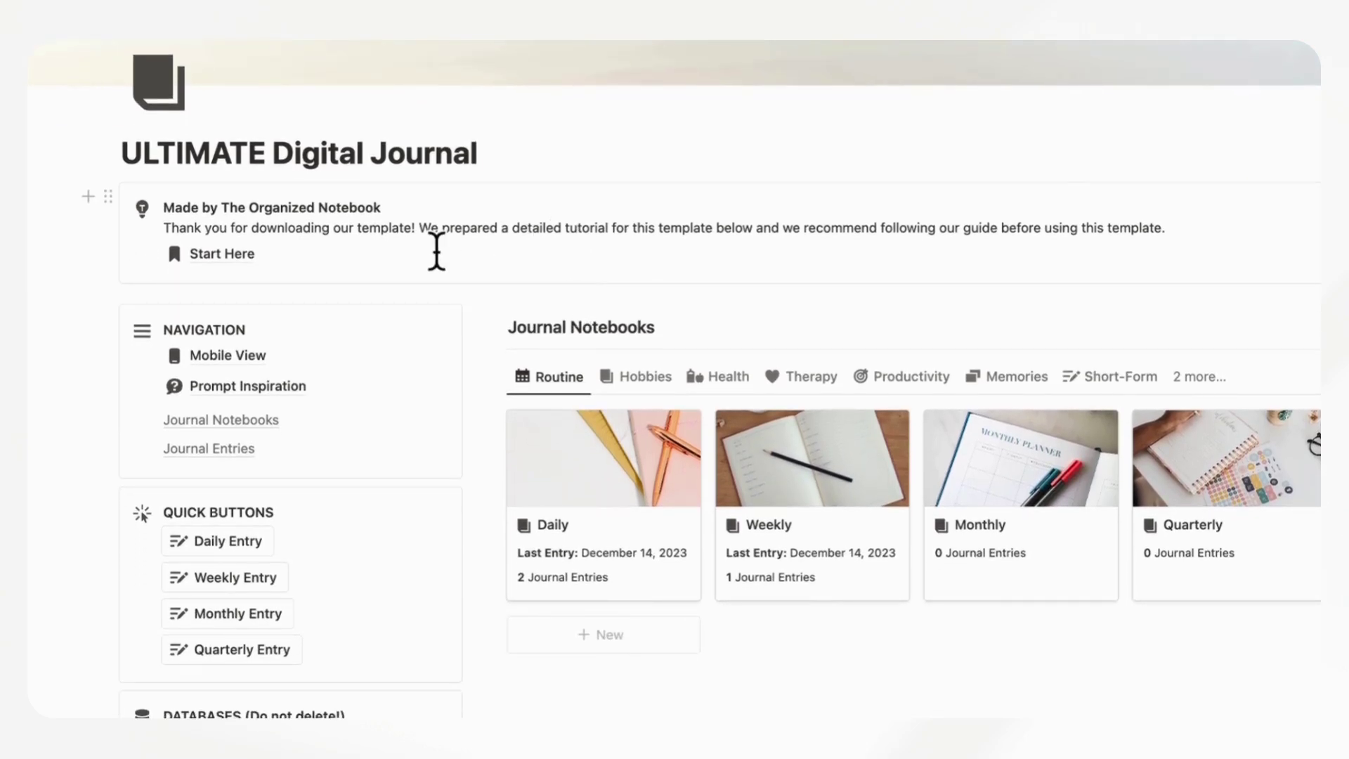
scroll(433, 244, down, 5)
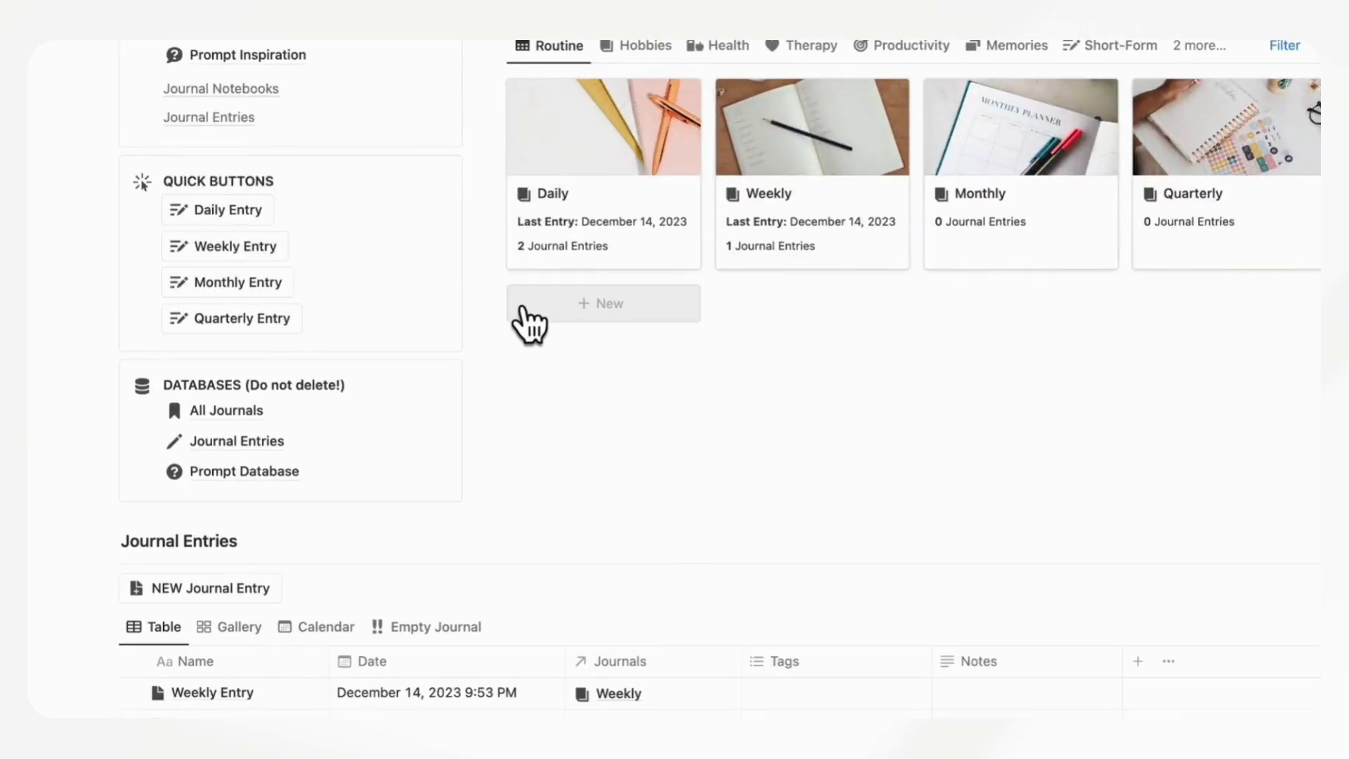
scroll(732, 448, up, 3)
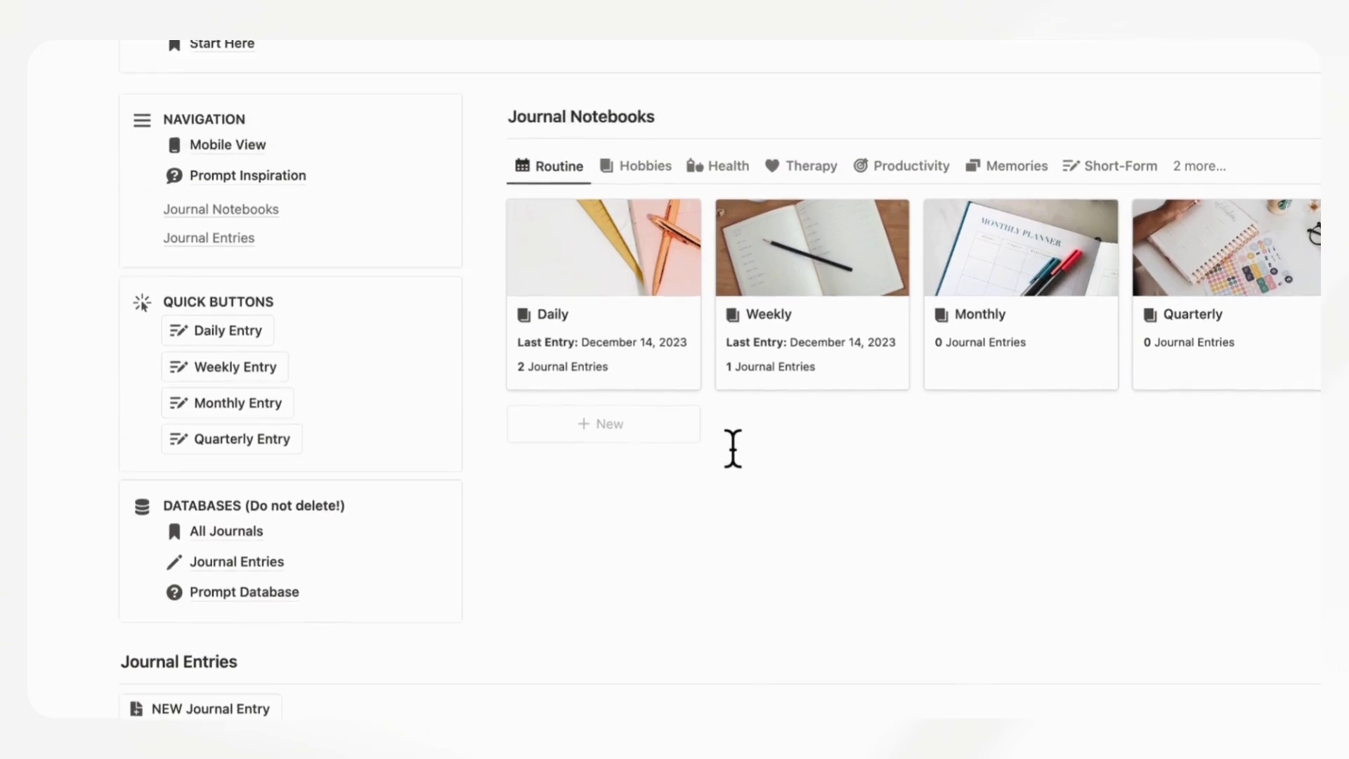
scroll(731, 449, up, 2)
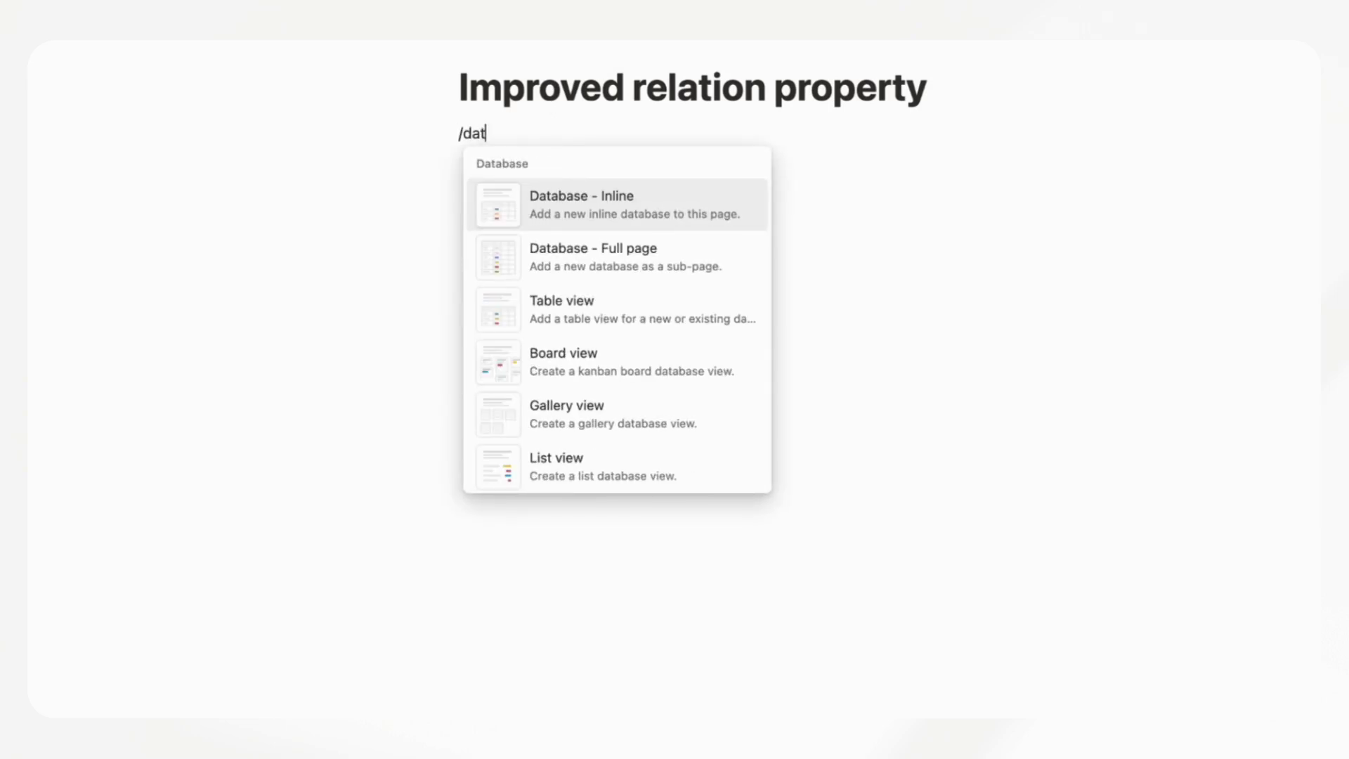
- Insert two inline tables titled Database 1 and Database 2
click(574, 203)
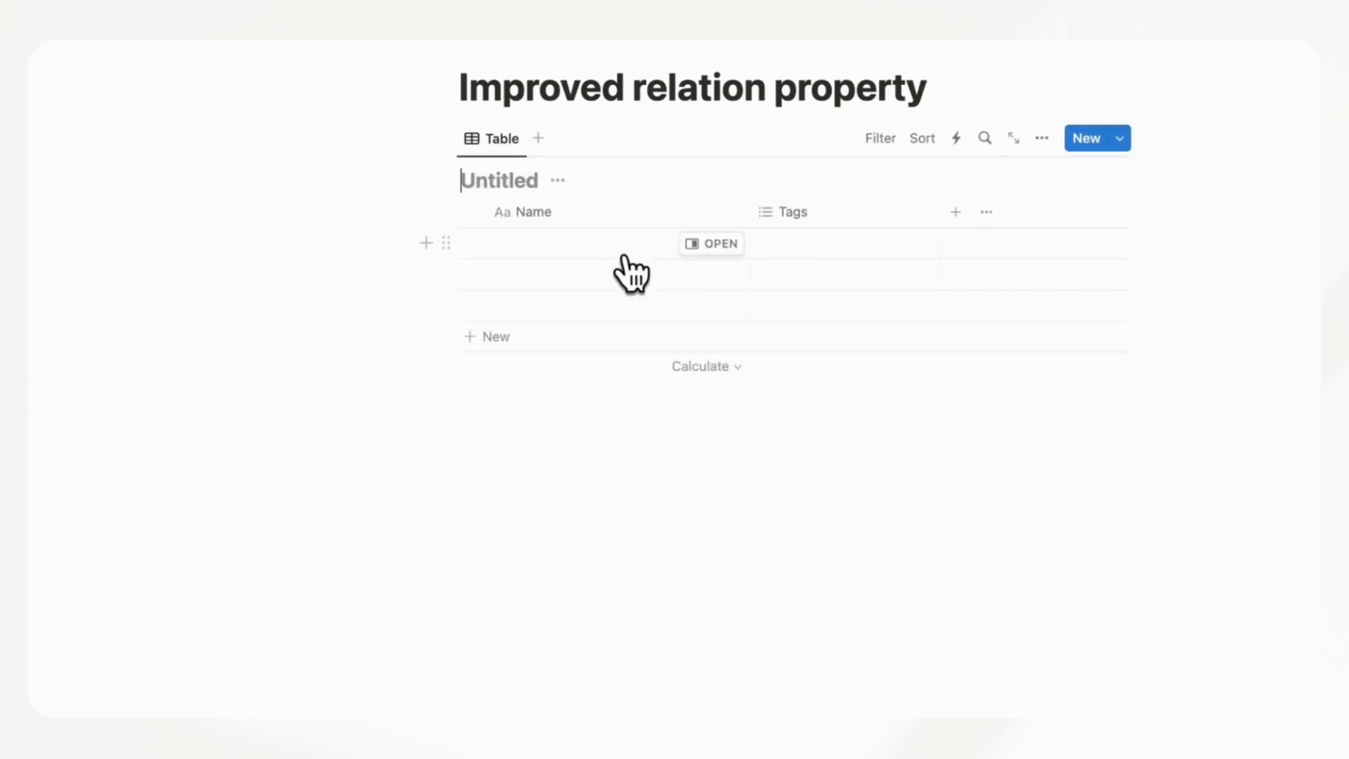
text(Database 1)
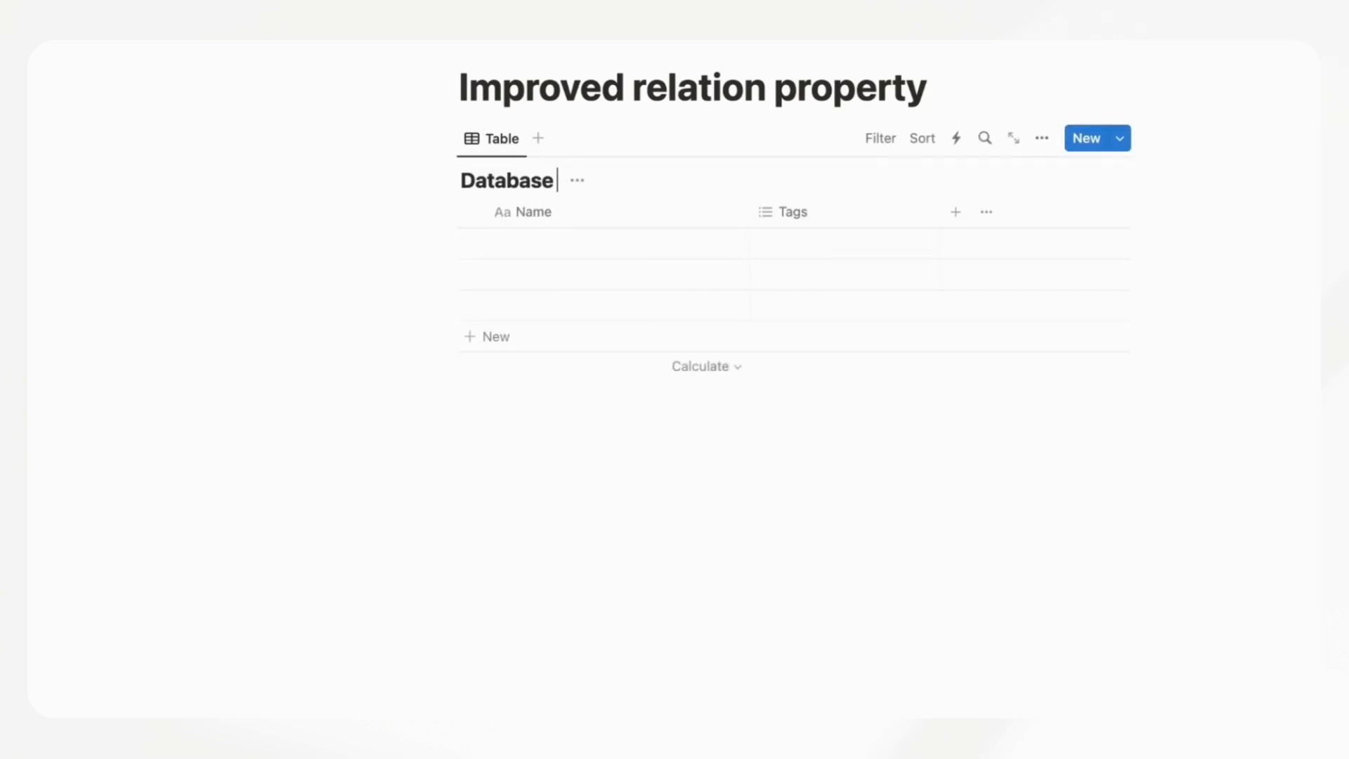
click(511, 441)
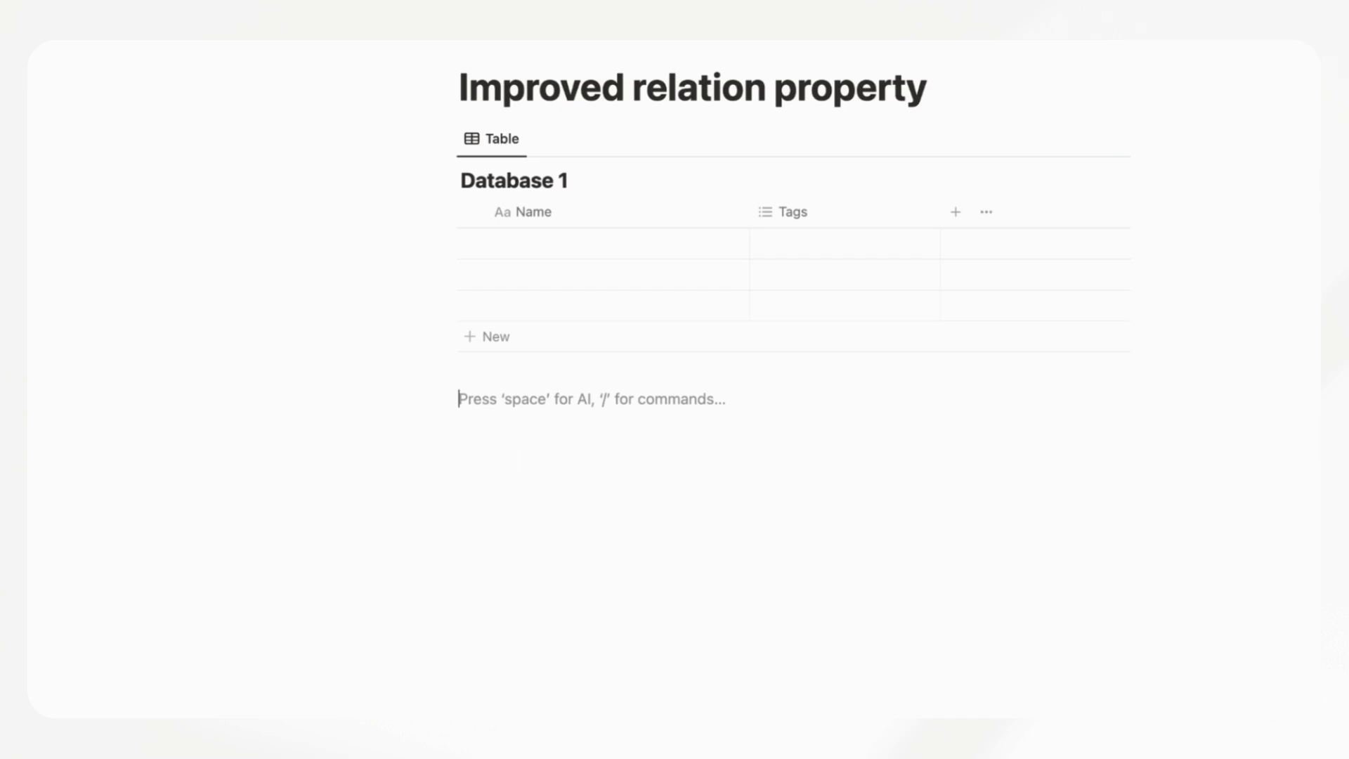
text(/data)
click(578, 485)
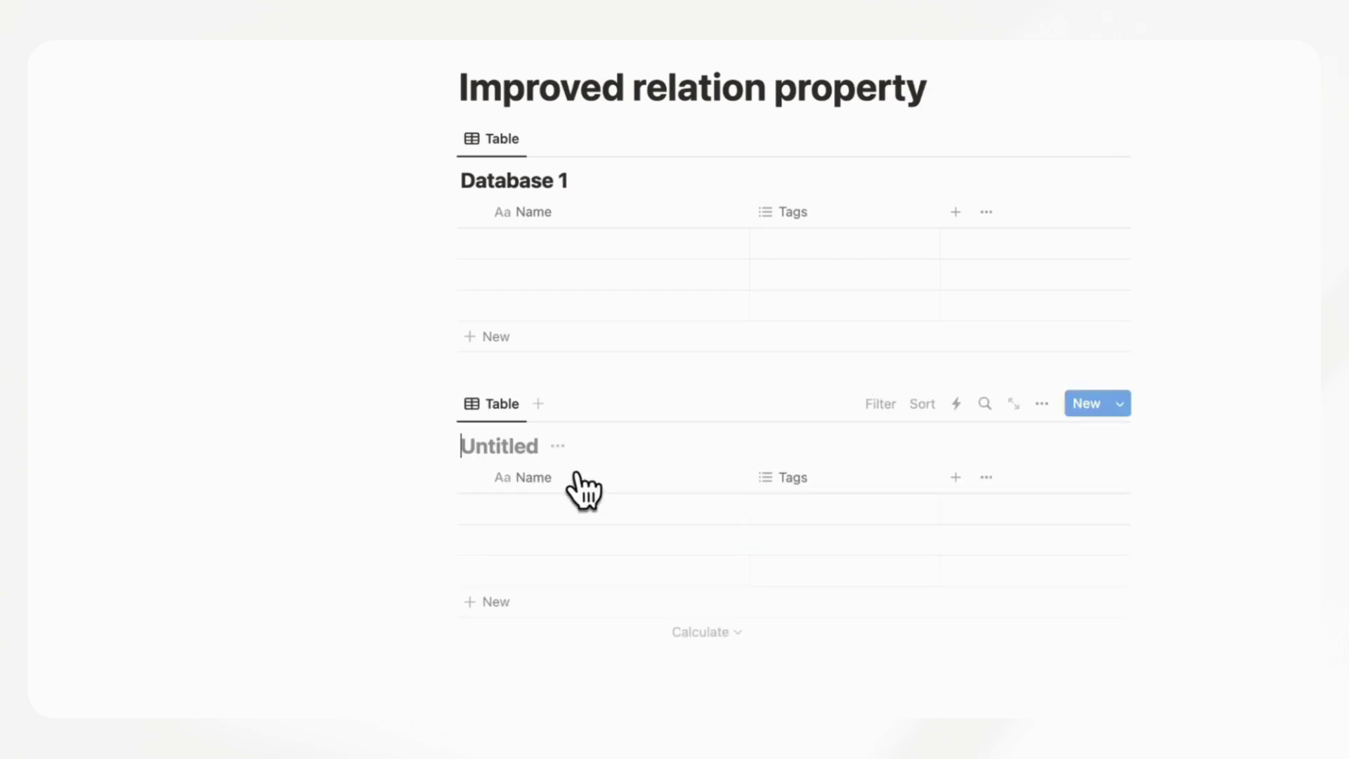
text(Database 2)
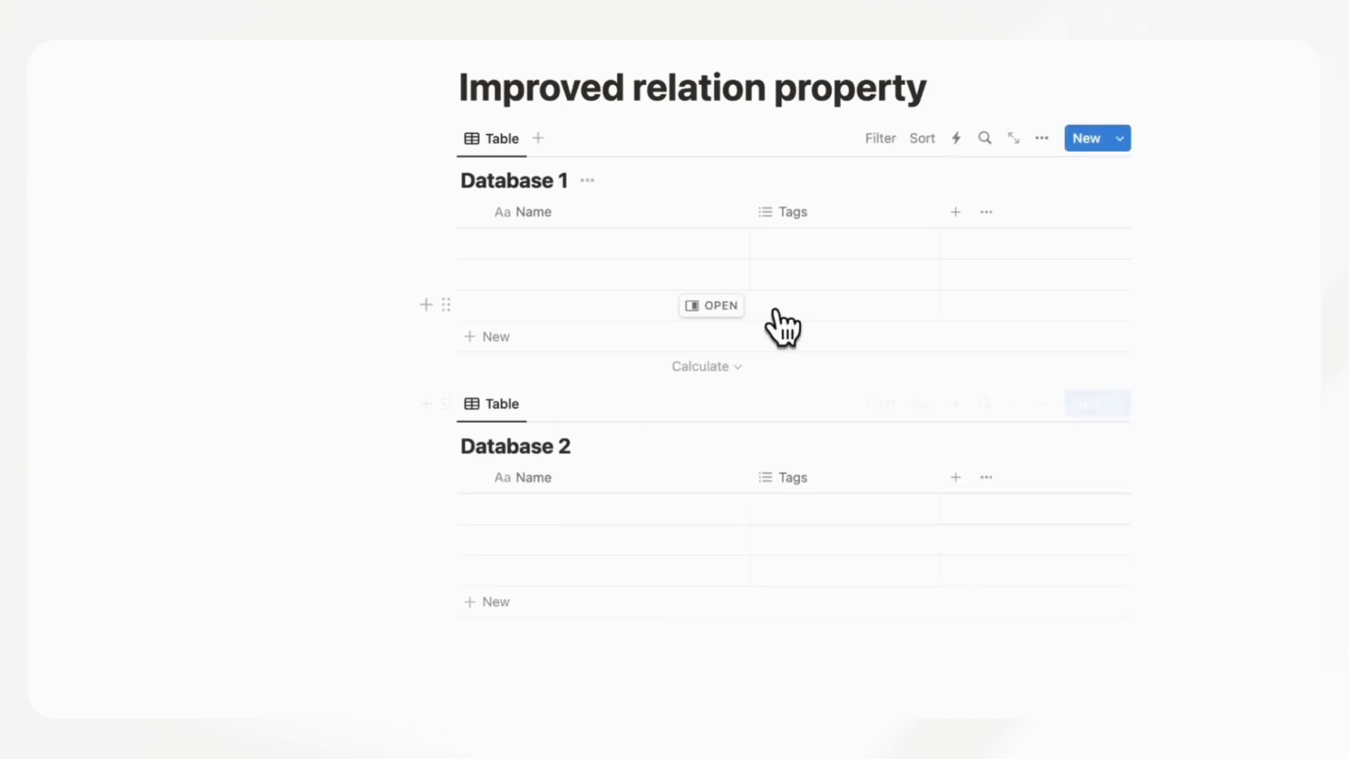
- Add a Relation property to Database 1 linking it to Database 2
click(956, 212)
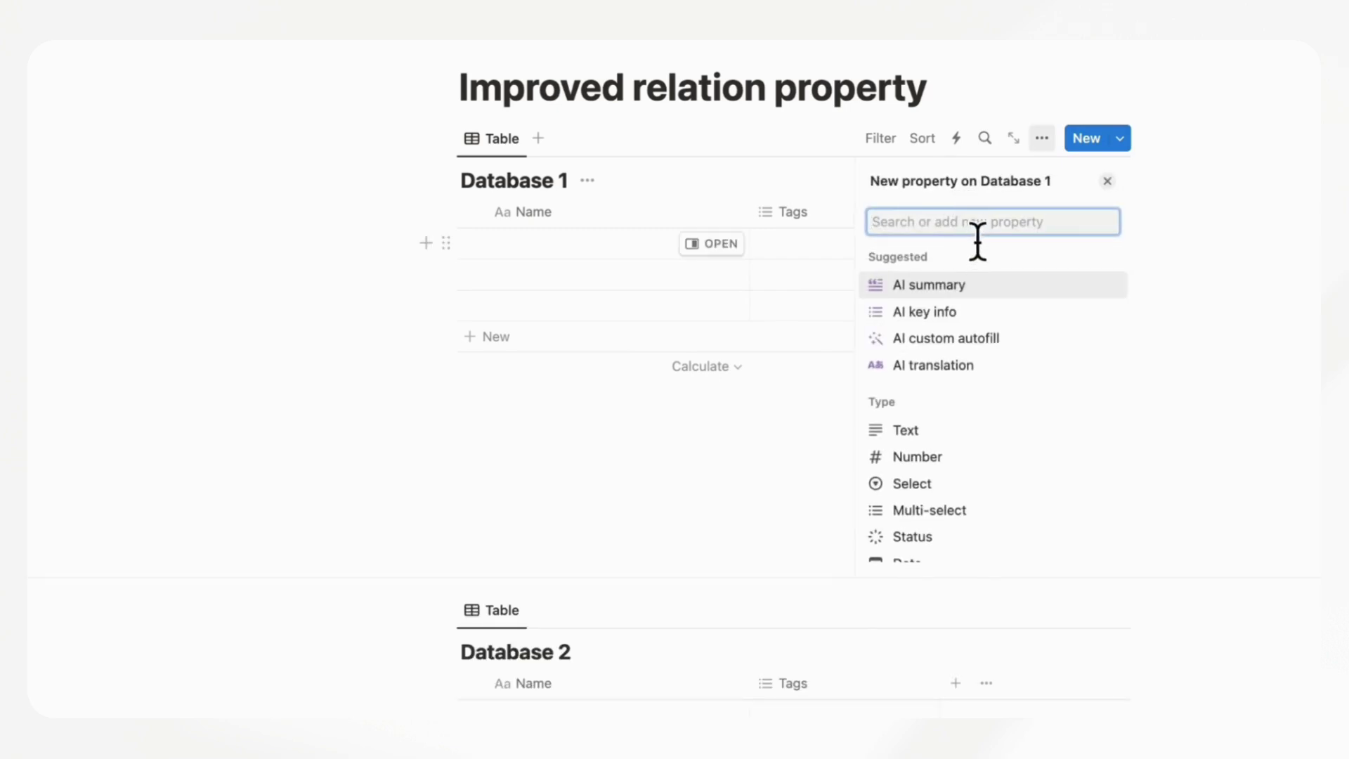
text(rea)
key(BackSpace)
text(lation)
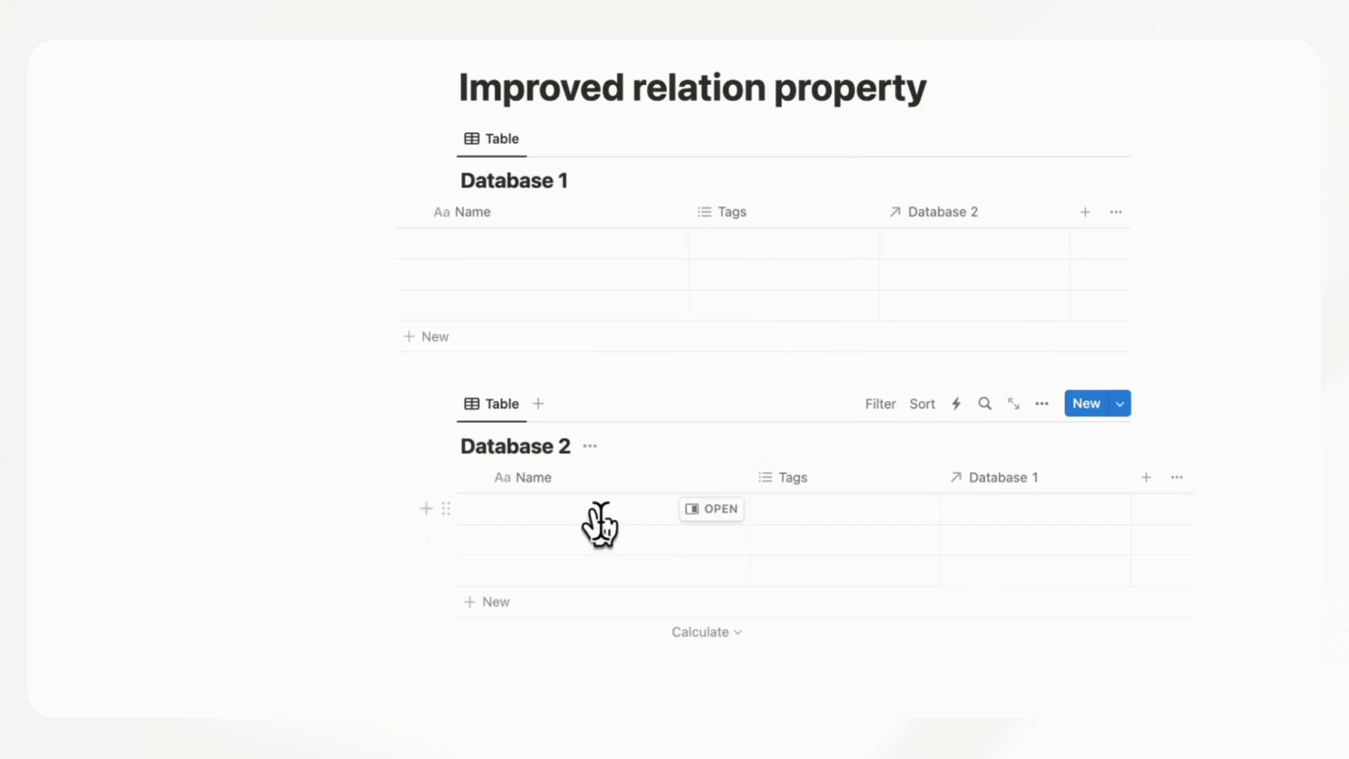
- Name Database 2's rows Entry 1, Entry 2 and Entry 3
click(599, 513)
text(Entry 1)
key(Return)
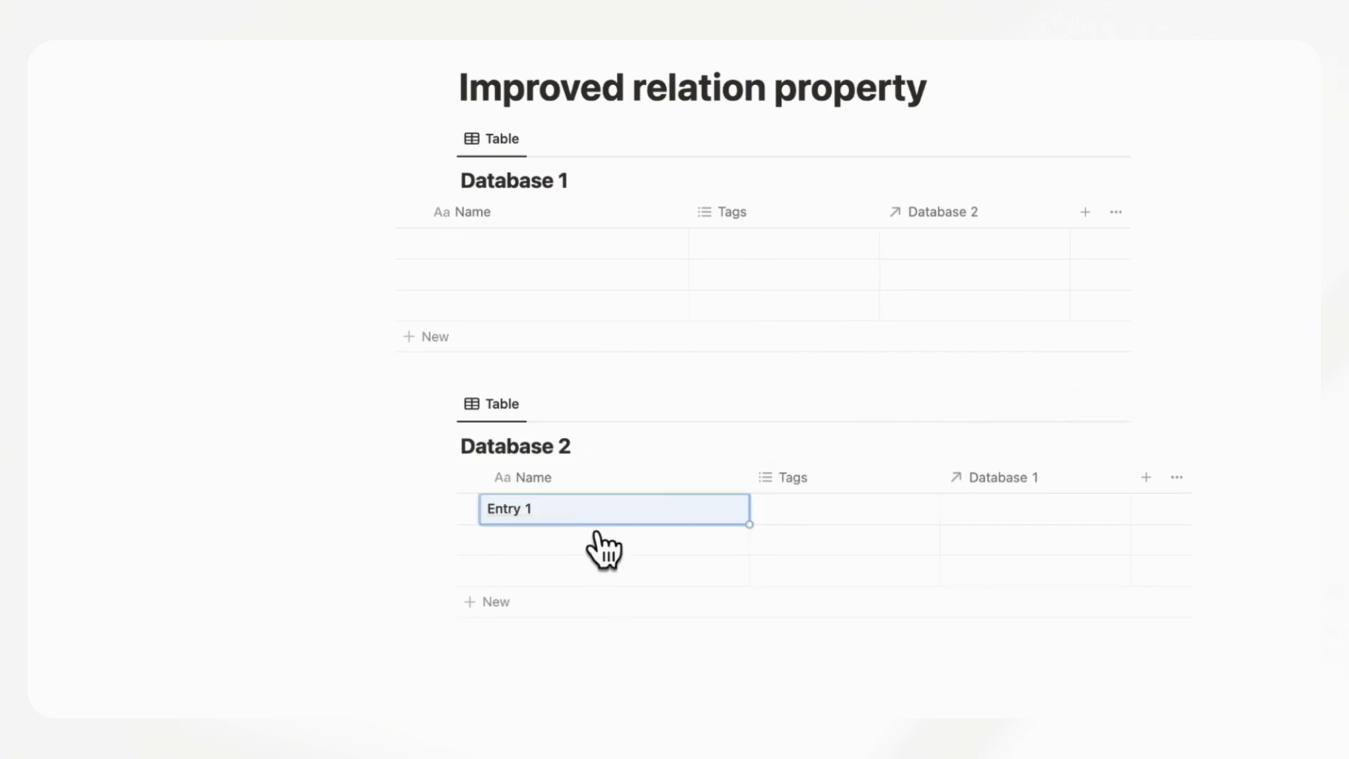
click(581, 549)
text(Entry 2)
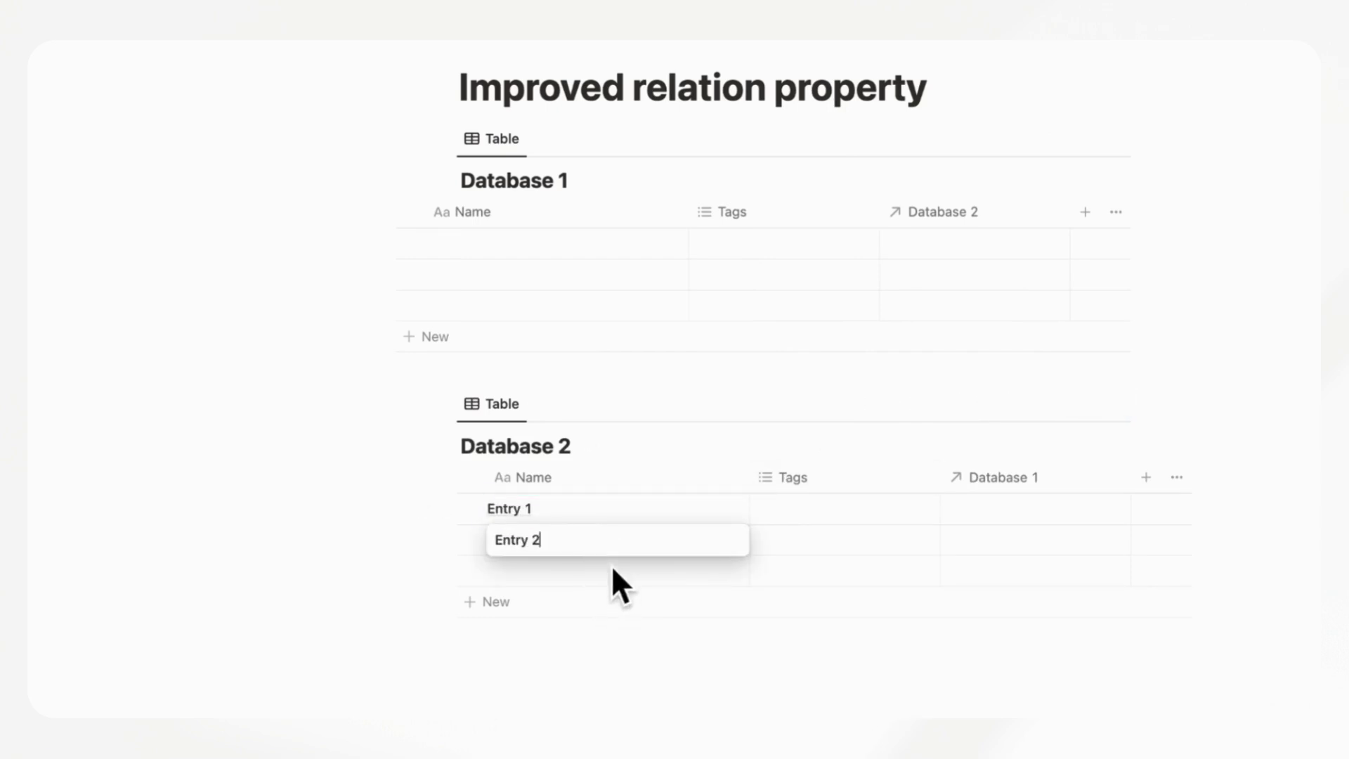
key(Return)
click(582, 572)
text(Entry 3)
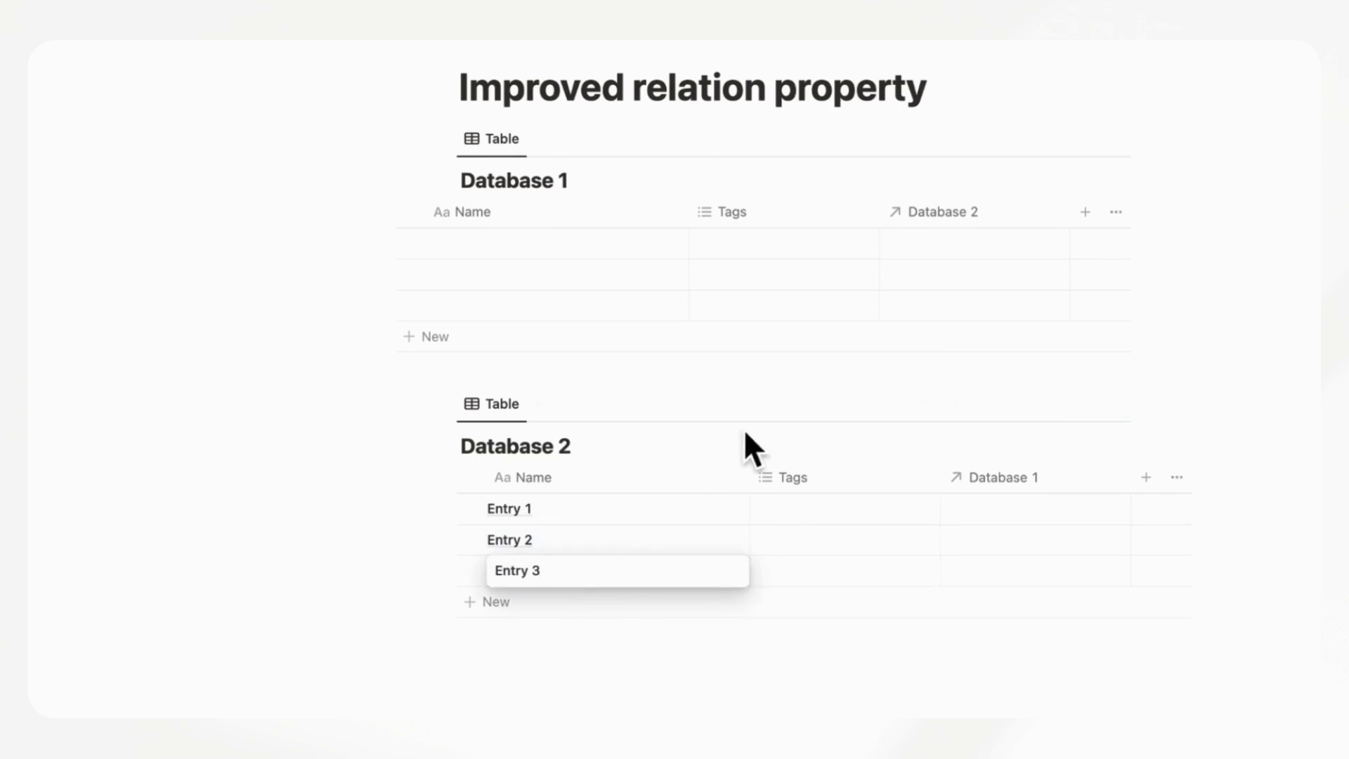
key(Return)
- Open the Link a page list of Database 2 entries (Entry 1–3) for Database 1's first row
click(965, 247)
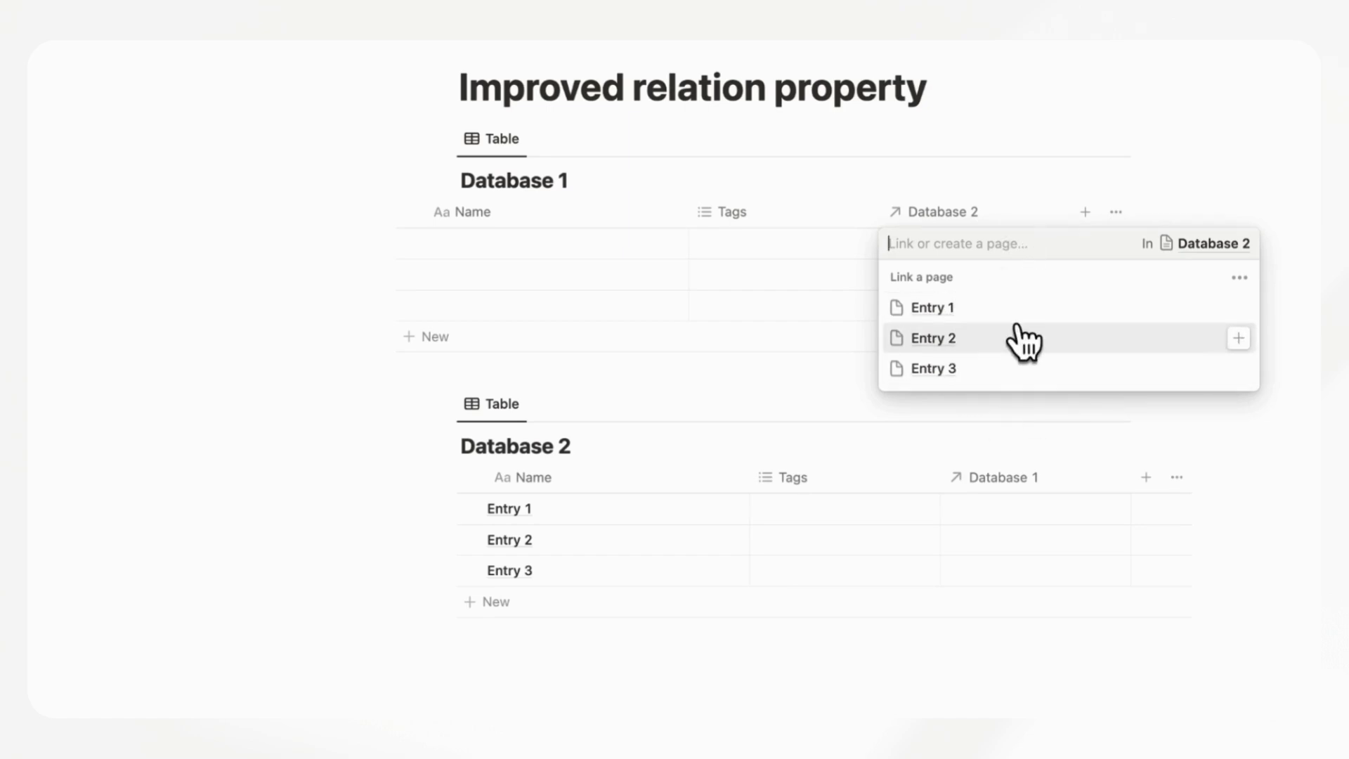
click(961, 189)
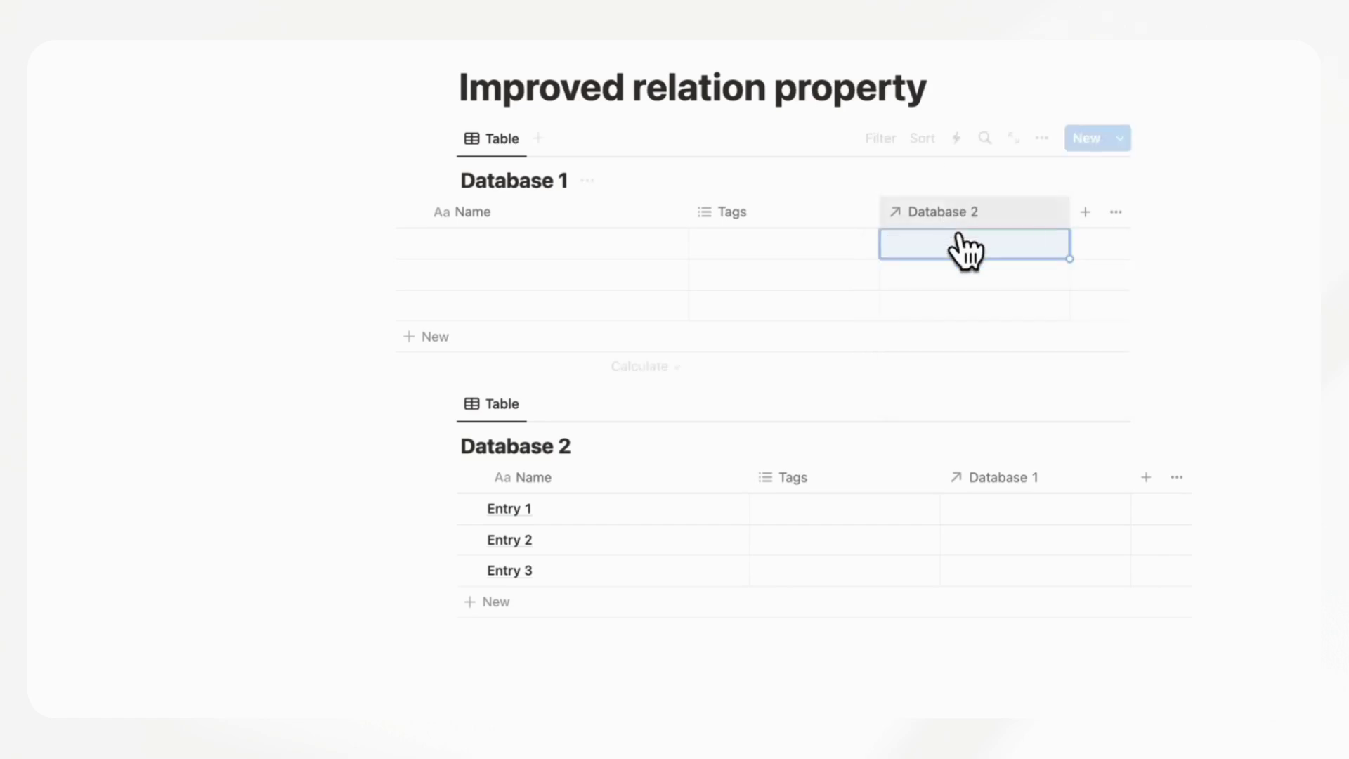
click(967, 247)
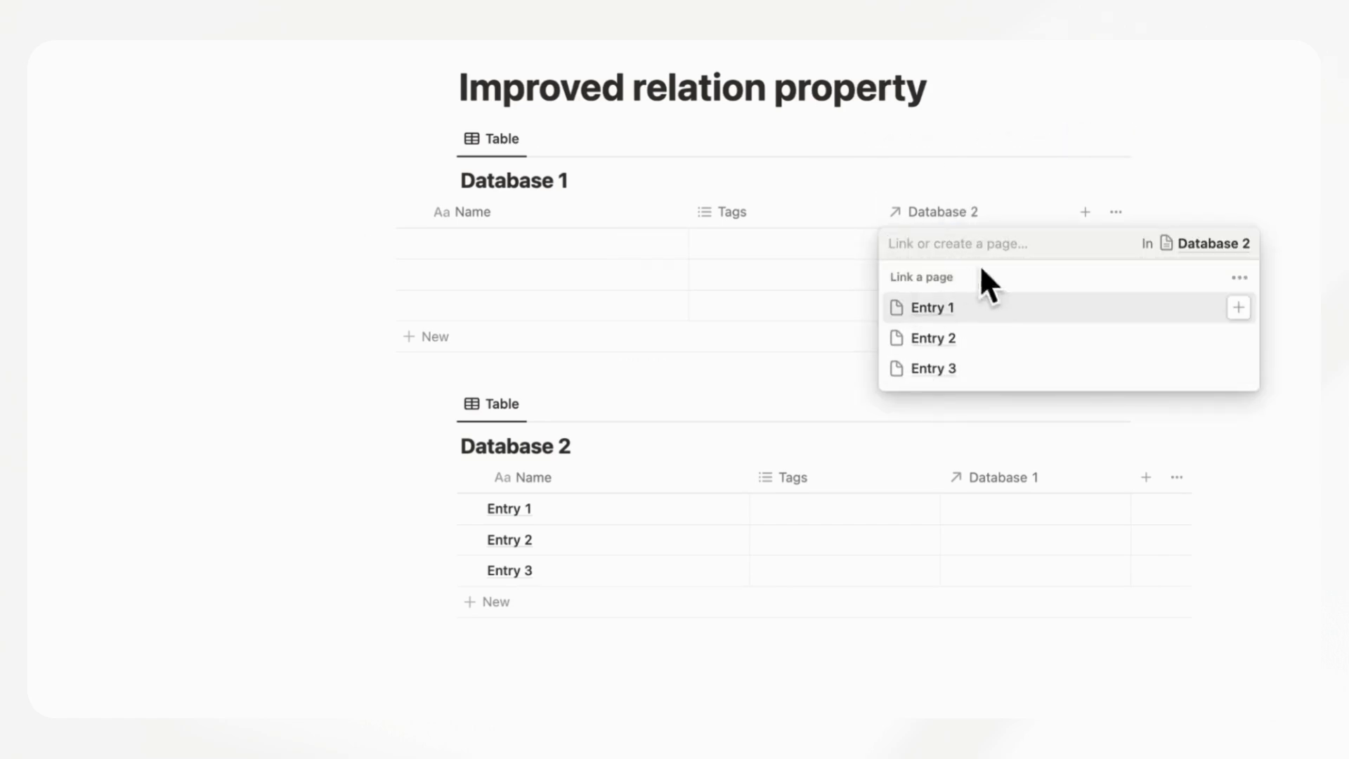